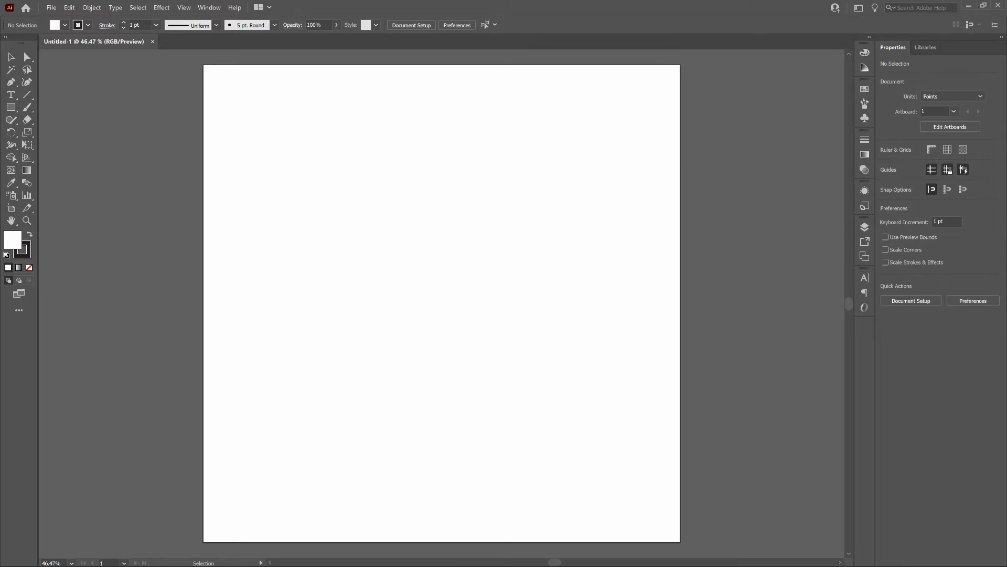
Check that the Essentials Classic workspace and Smart Guides are active.
{"action": "left_click", "coordinate": [859, 9]}
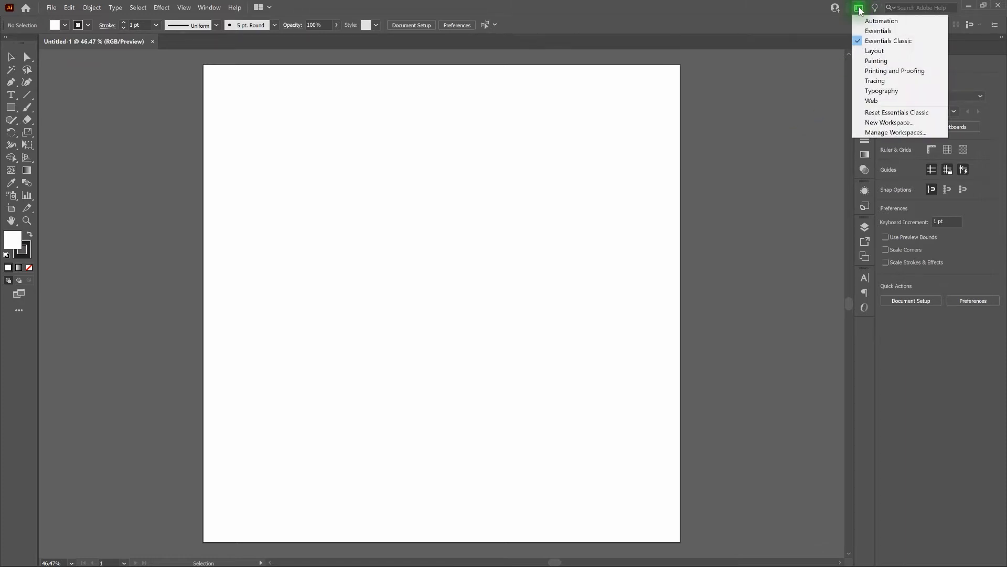
{"action": "left_click", "coordinate": [862, 40]}
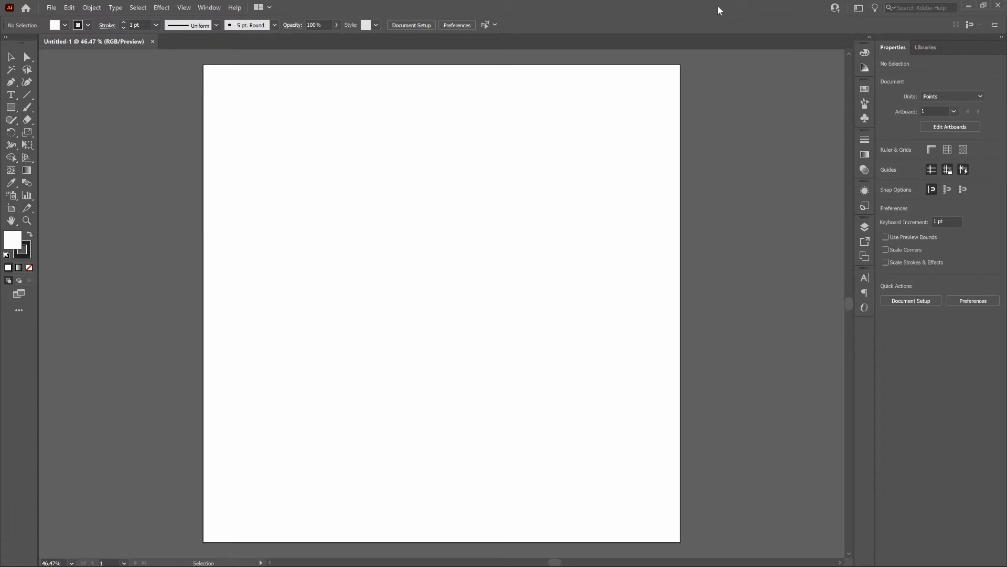
{"action": "left_click", "coordinate": [185, 7]}
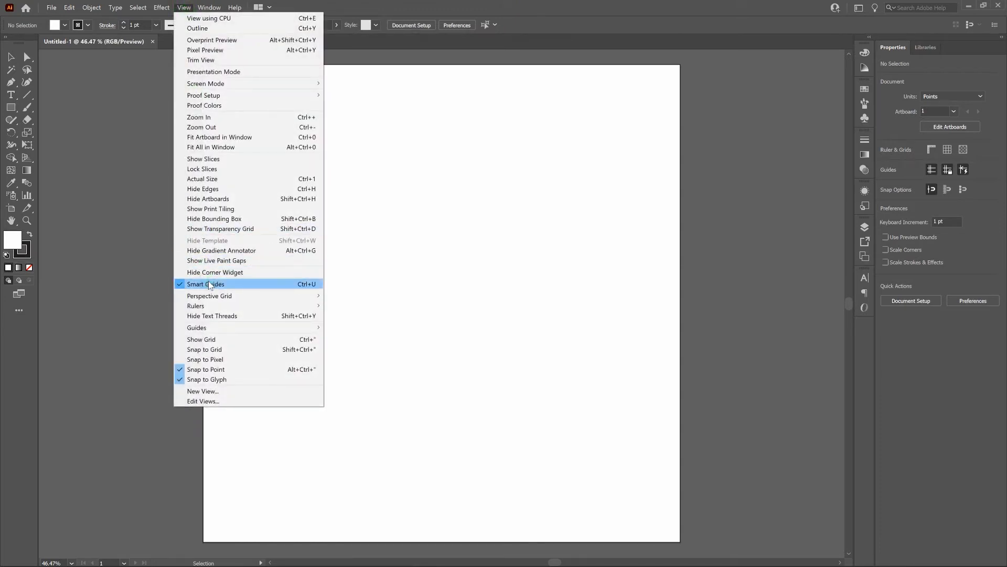
{"action": "key", "text": "ctrl+u"}
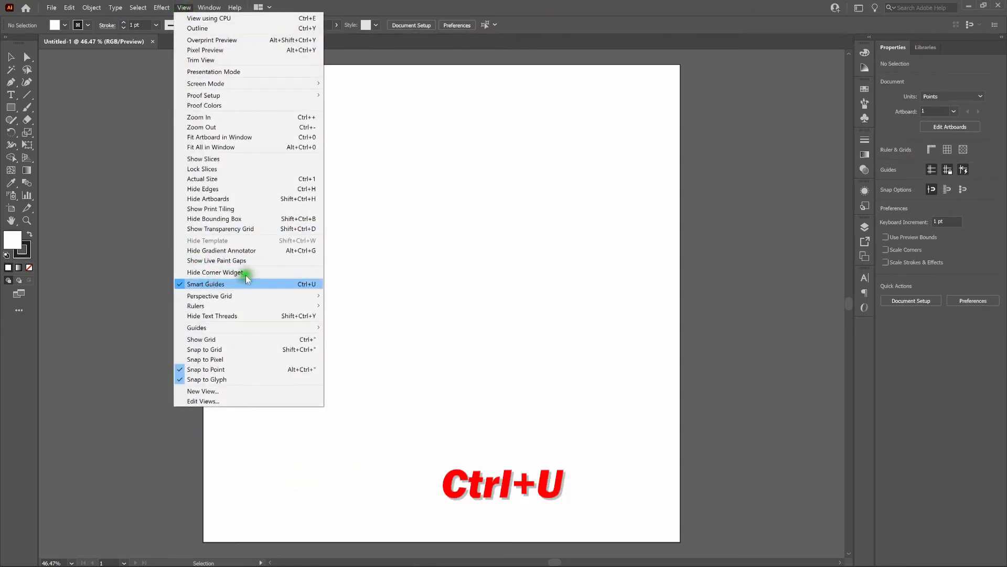
{"action": "left_click", "coordinate": [462, 7]}
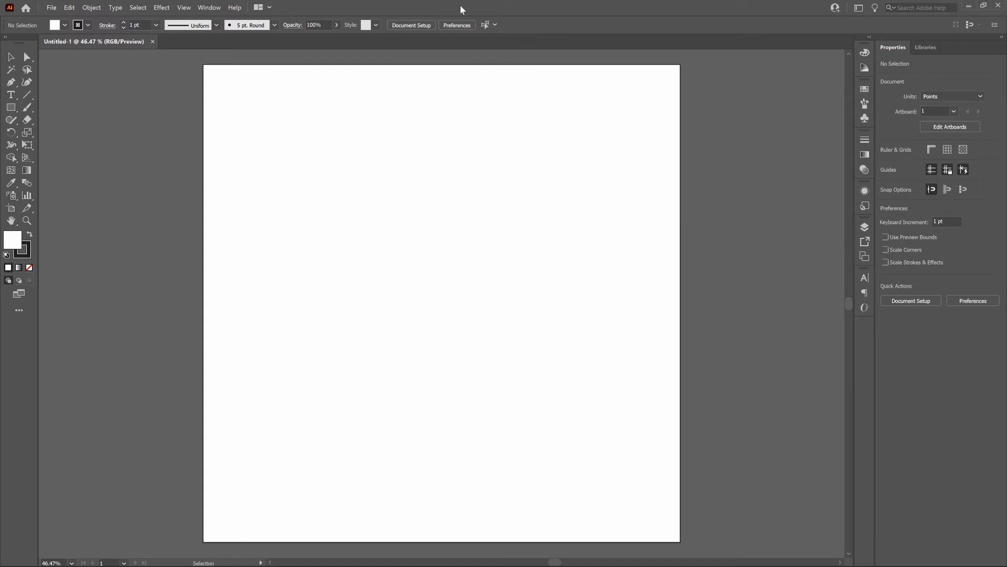
Create a 1000 × 1000 pt rectangle and center it horizontally and vertically on the artboard.
{"action": "left_click", "coordinate": [11, 107]}
{"action": "left_click", "coordinate": [259, 125]}
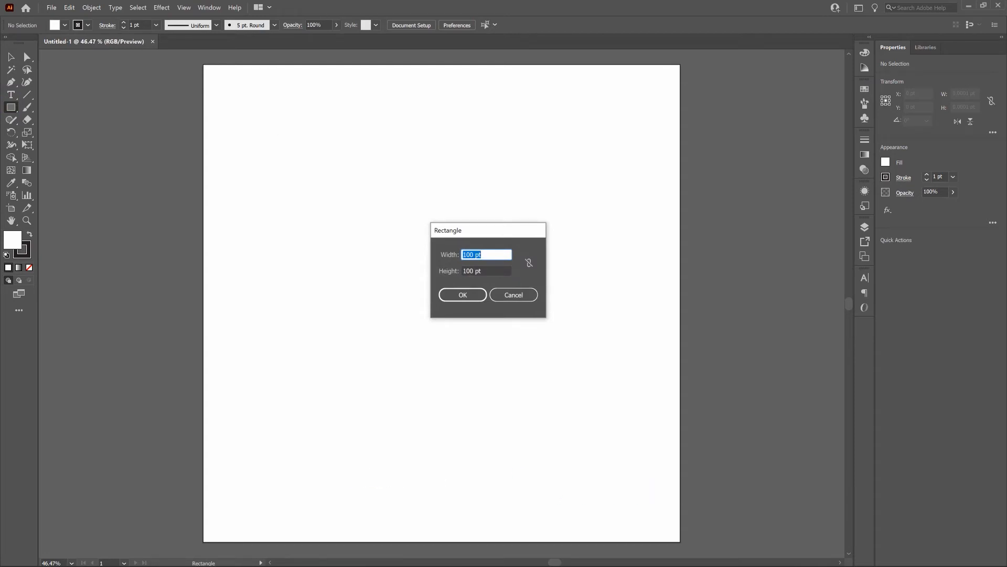
{"action": "type", "text": "1000"}
{"action": "key", "text": "Tab"}
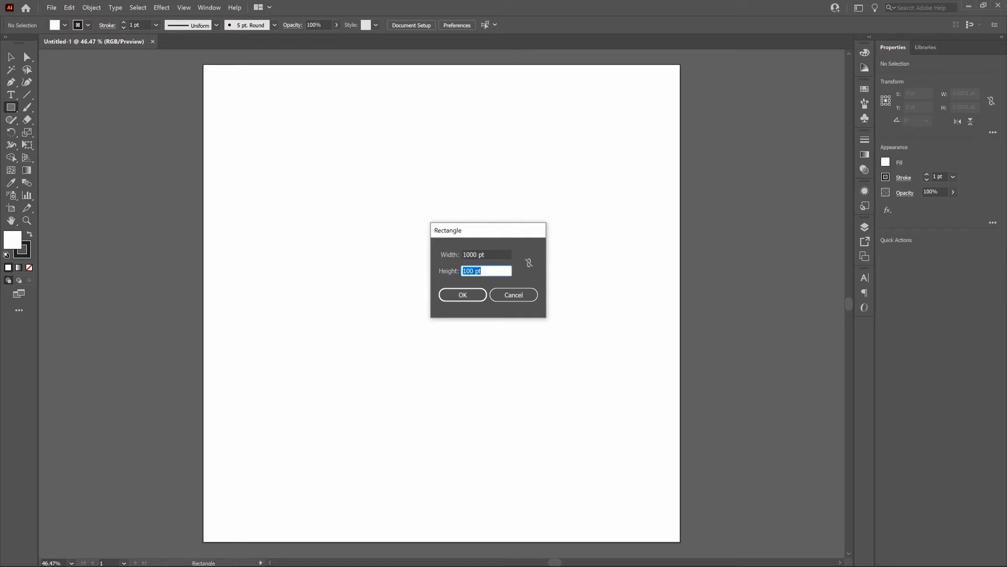
{"action": "type", "text": "1000"}
{"action": "left_click", "coordinate": [449, 299]}
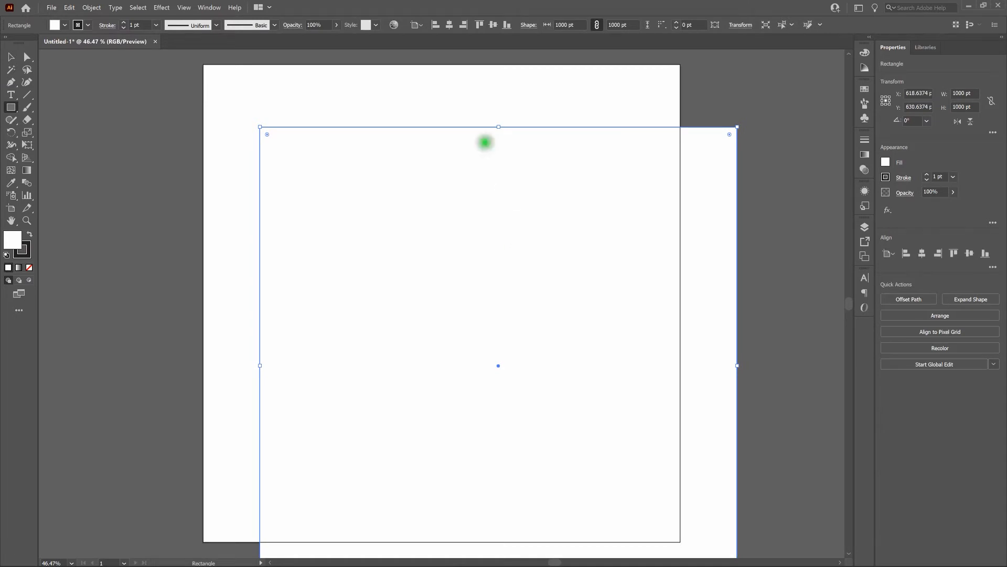
{"action": "left_click", "coordinate": [449, 26]}
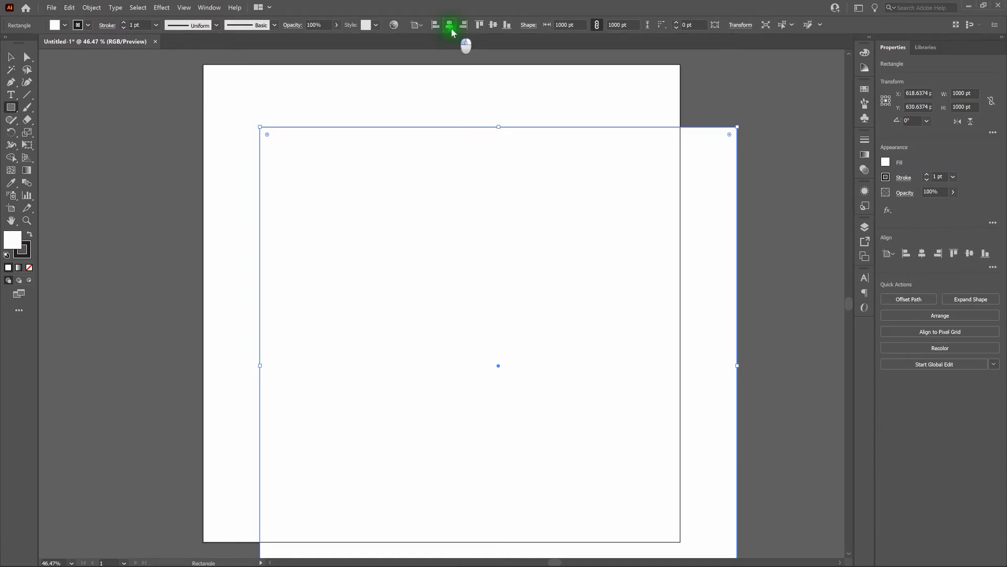
{"action": "left_click", "coordinate": [493, 24]}
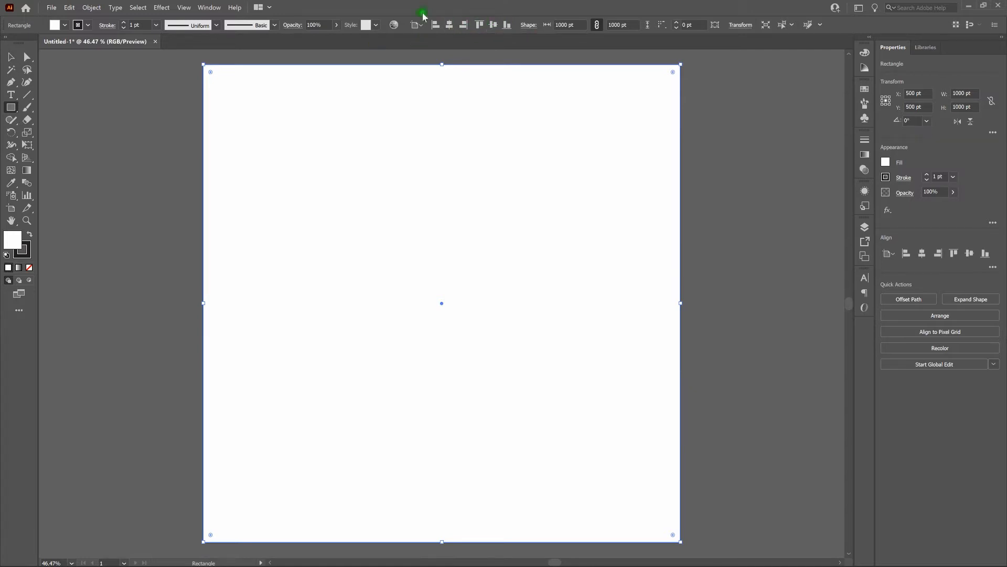
{"action": "left_click", "coordinate": [200, 9]}
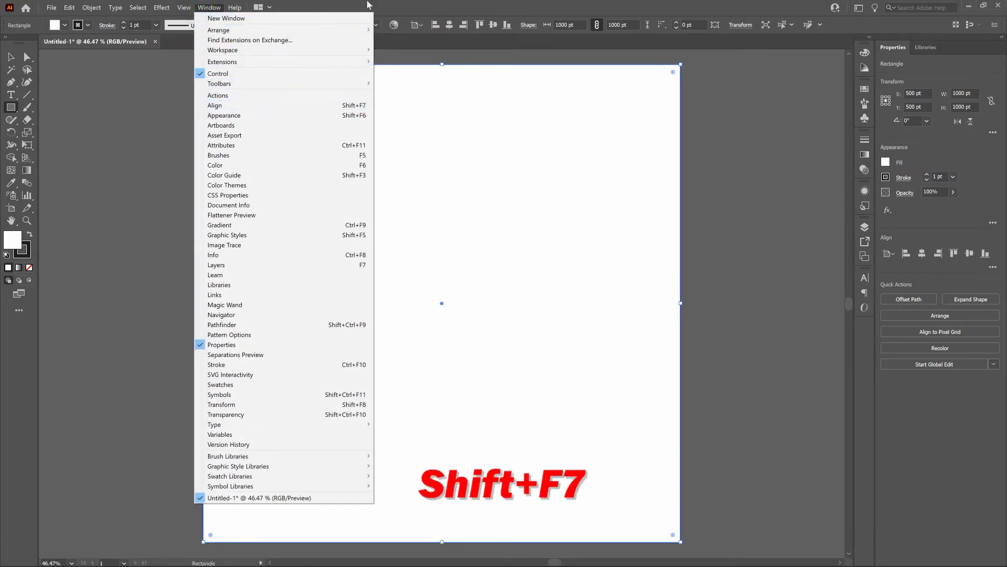
{"action": "left_click", "coordinate": [209, 7]}
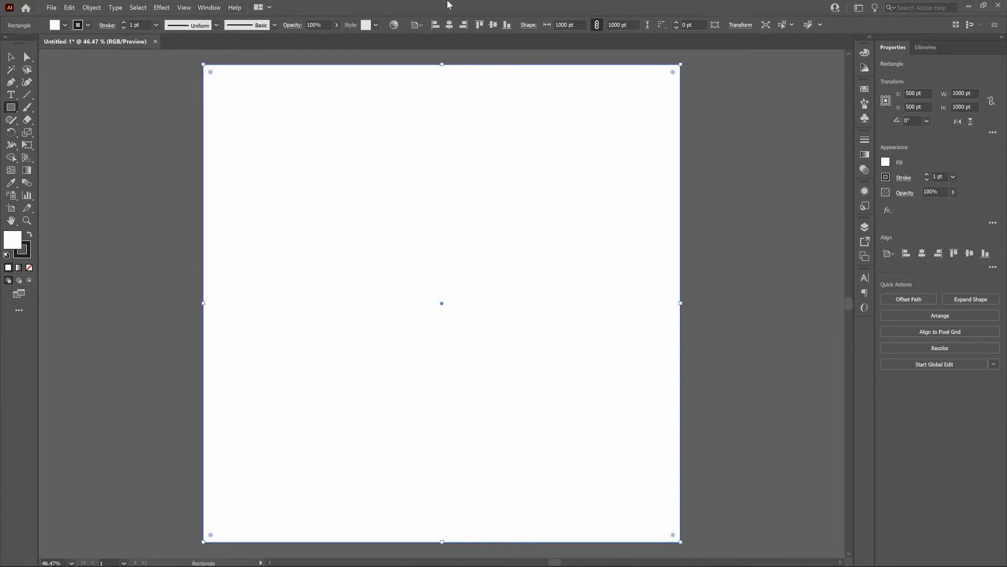
Fill the square with near-black (020202) and remove its stroke.
{"action": "left_click", "coordinate": [15, 243]}
{"action": "left_click_drag", "start_coordinate": [348, 308], "coordinate": [327, 326]}
{"action": "left_click", "coordinate": [575, 197]}
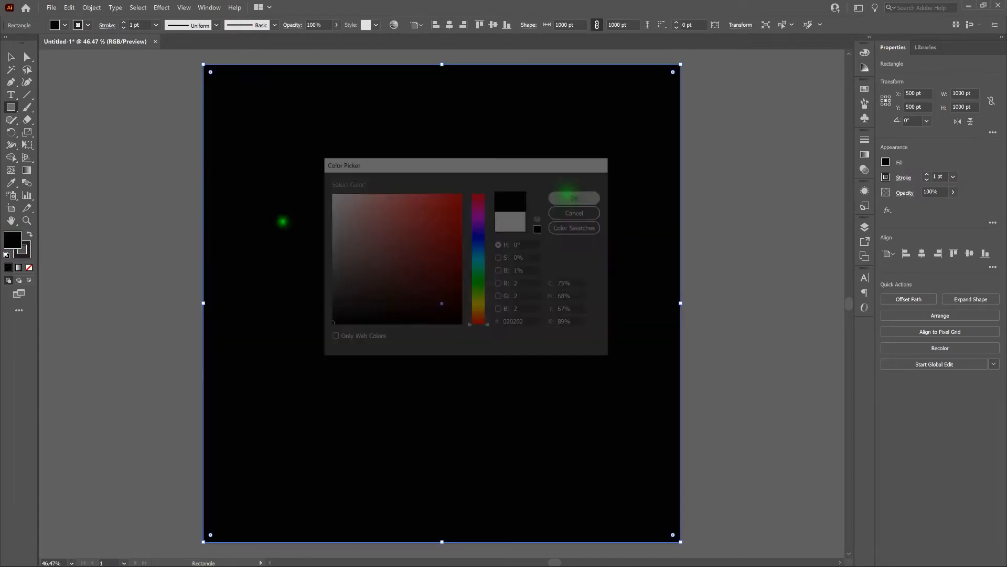
{"action": "left_click", "coordinate": [29, 251]}
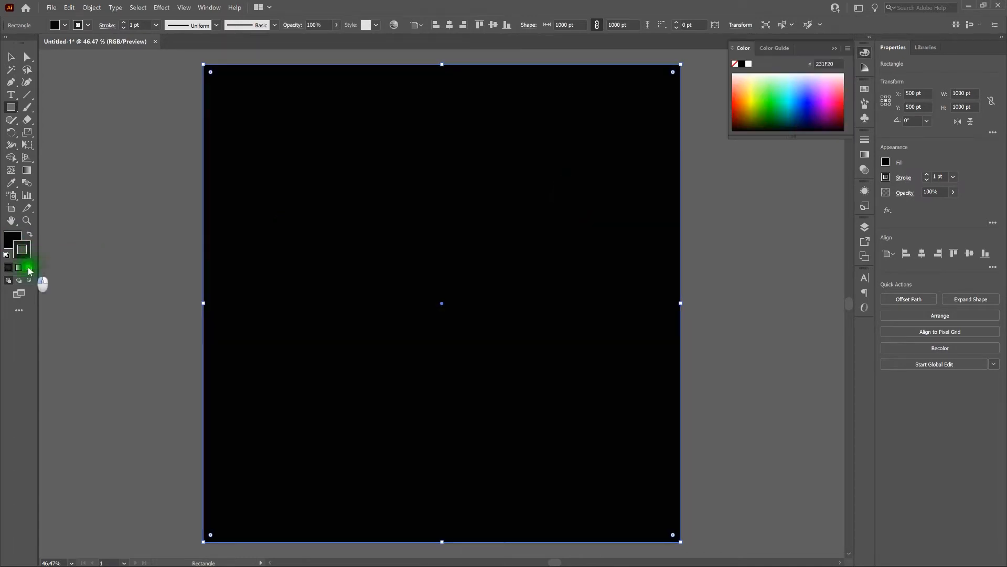
{"action": "left_click", "coordinate": [29, 267]}
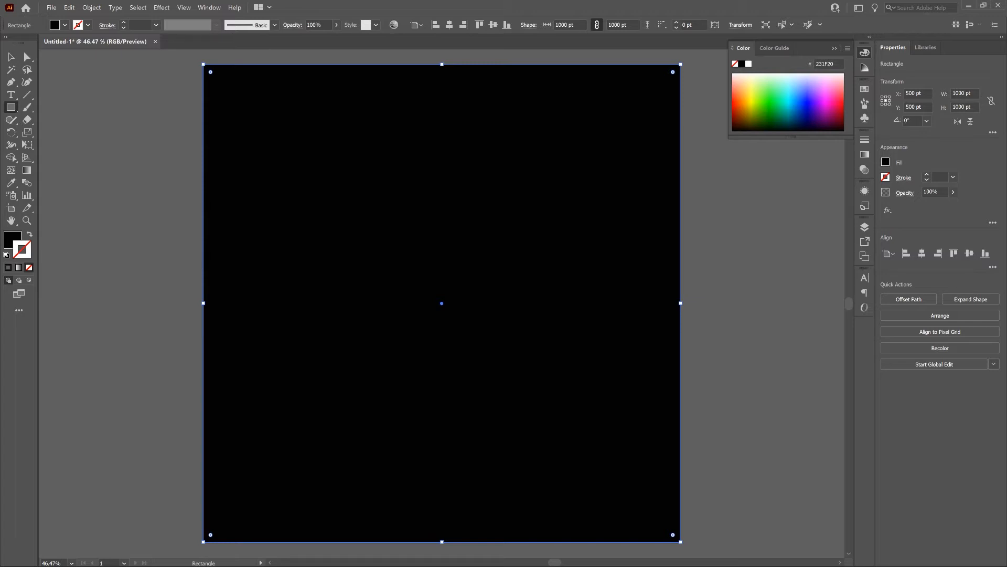
Rename the existing layer as Background and lock it.
{"action": "left_click", "coordinate": [865, 227]}
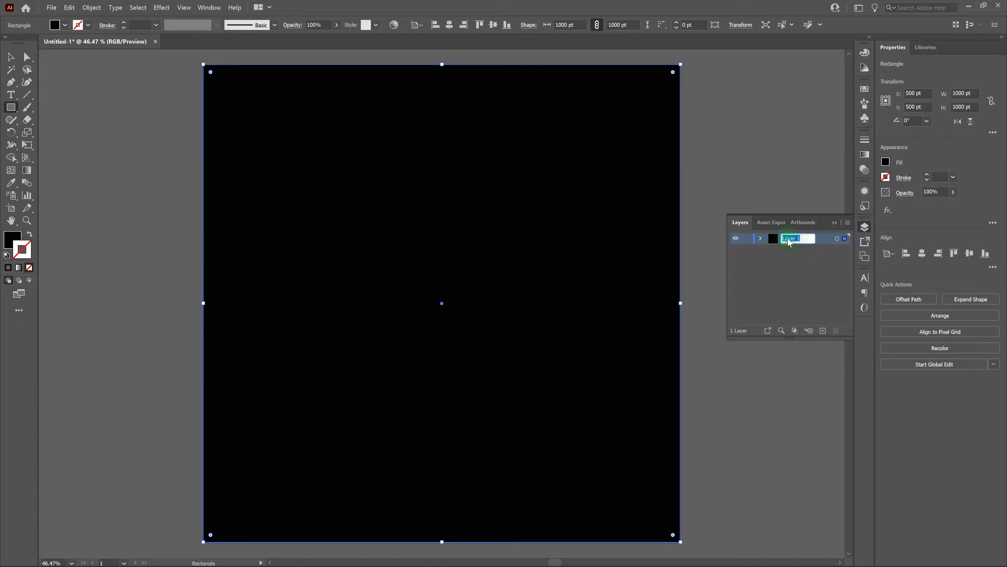
{"action": "type", "text": "Background"}
{"action": "left_click", "coordinate": [747, 238]}
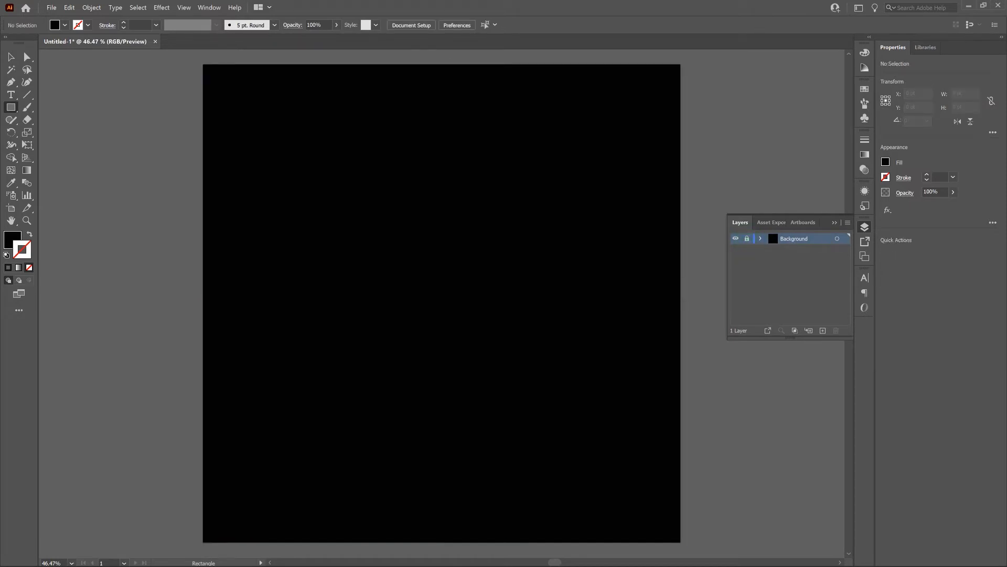
Add a new layer above the background and name it Circles.
{"action": "left_click", "coordinate": [823, 331]}
{"action": "double_click", "coordinate": [791, 239]}
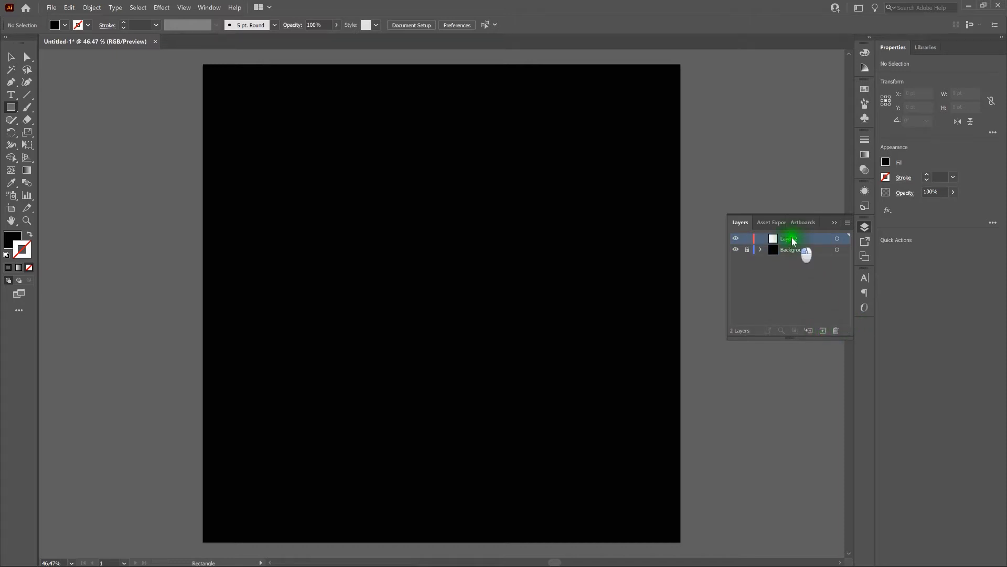
{"action": "type", "text": "Circles"}
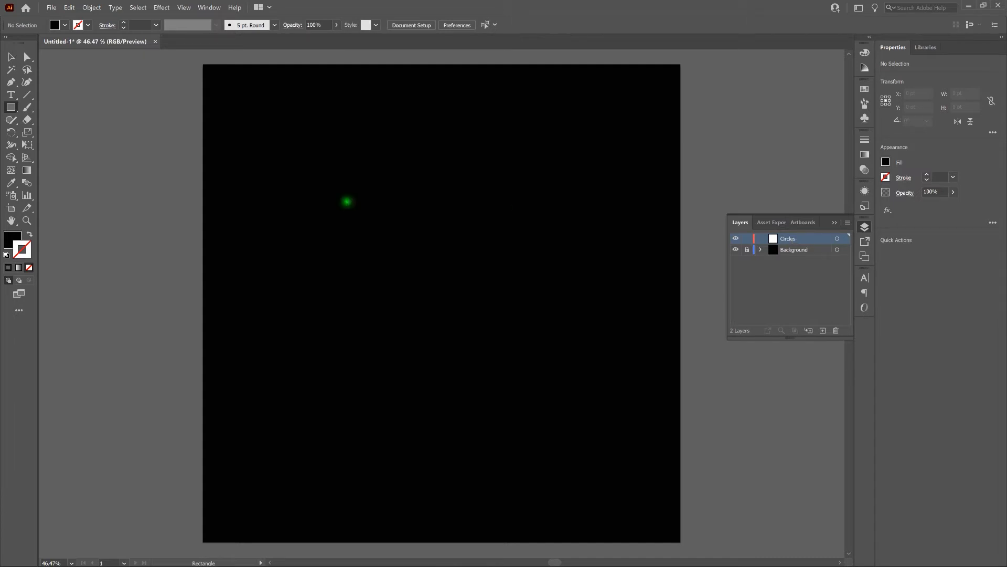
Create a circle 500 pt wide and 500 pt high with the Ellipse tool on the Circles layer.
{"action": "left_click", "coordinate": [12, 108]}
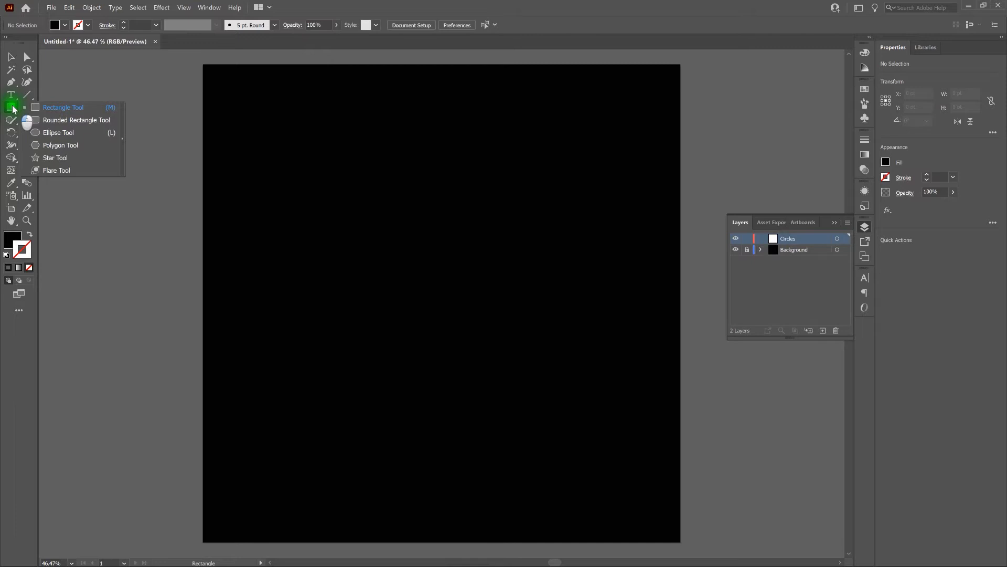
{"action": "left_click_drag", "start_coordinate": [13, 109], "coordinate": [57, 134]}
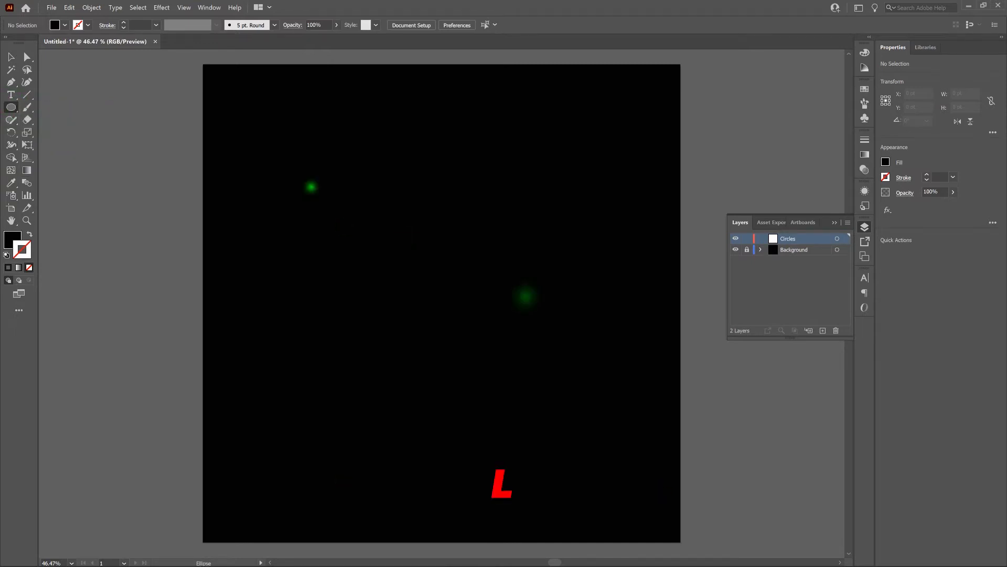
{"action": "left_click", "coordinate": [320, 177]}
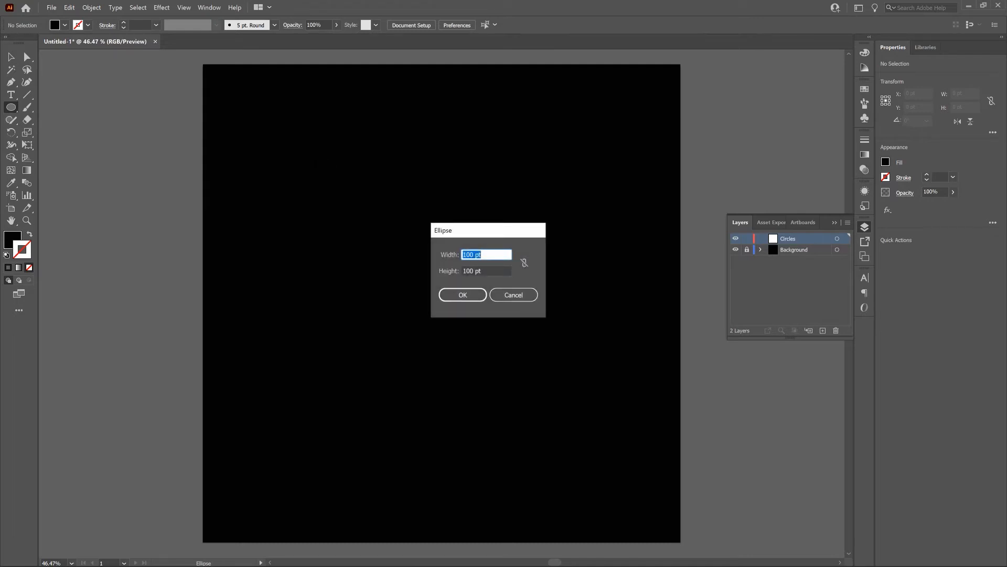
{"action": "type", "text": "500"}
{"action": "key", "text": "Tab"}
{"action": "type", "text": "500"}
{"action": "key", "text": "Return"}
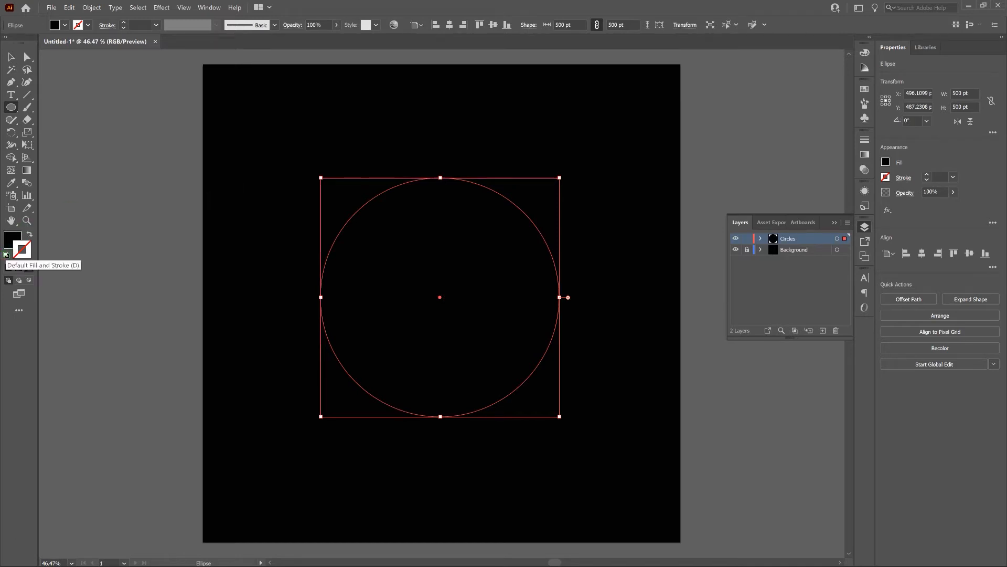
Give the circle a white stroke and no fill, starting from the default colors.
{"action": "left_click", "coordinate": [5, 255]}
{"action": "left_click", "coordinate": [30, 235]}
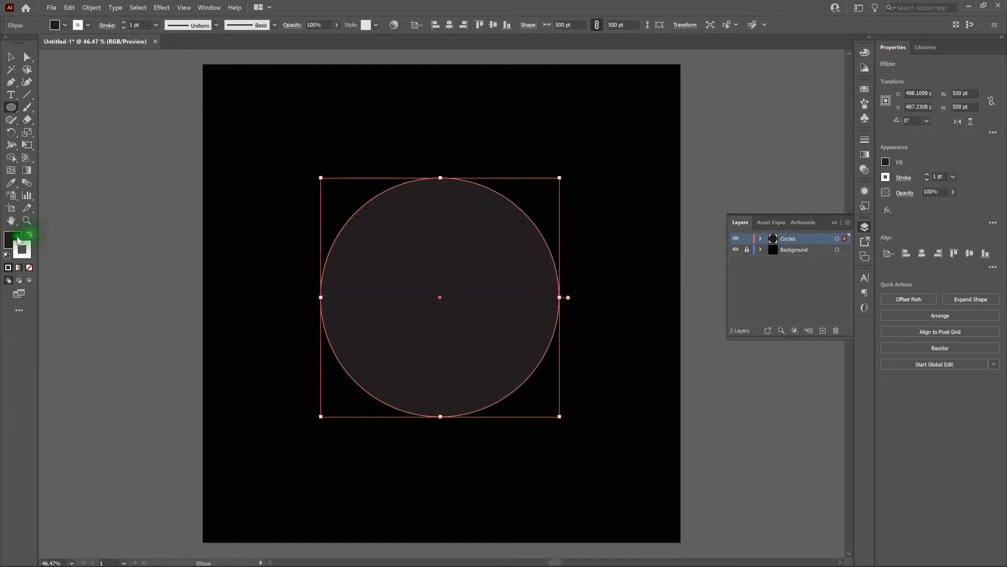
{"action": "left_click", "coordinate": [12, 239]}
{"action": "left_click", "coordinate": [29, 268]}
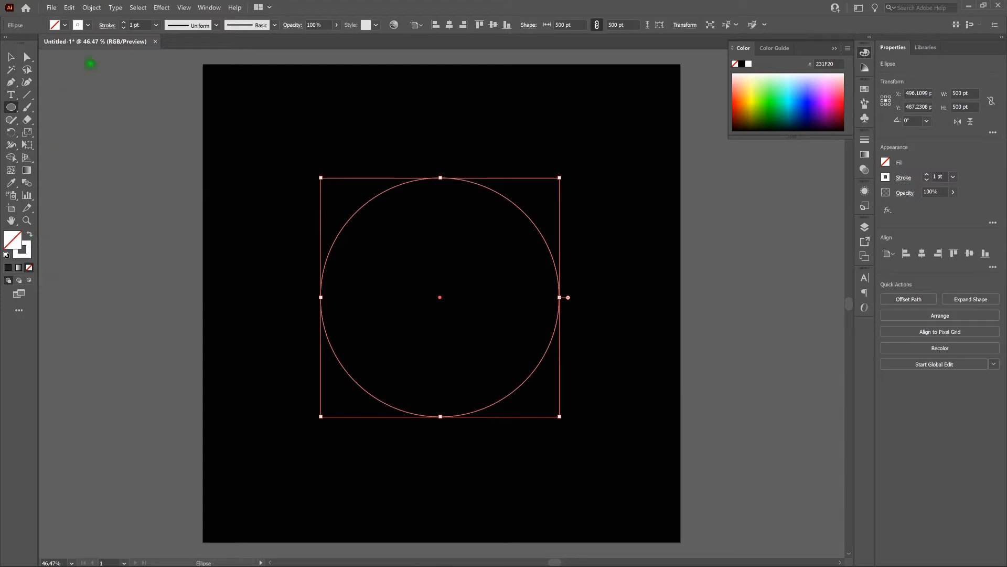
Increase the circle's stroke weight to 8 pt and deselect it.
{"action": "left_click", "coordinate": [126, 24]}
{"action": "left_click", "coordinate": [126, 23]}
{"action": "left_click", "coordinate": [126, 24]}
{"action": "left_click", "coordinate": [126, 24]}
{"action": "left_click", "coordinate": [126, 24]}
{"action": "left_click", "coordinate": [126, 23]}
{"action": "left_click", "coordinate": [126, 23]}
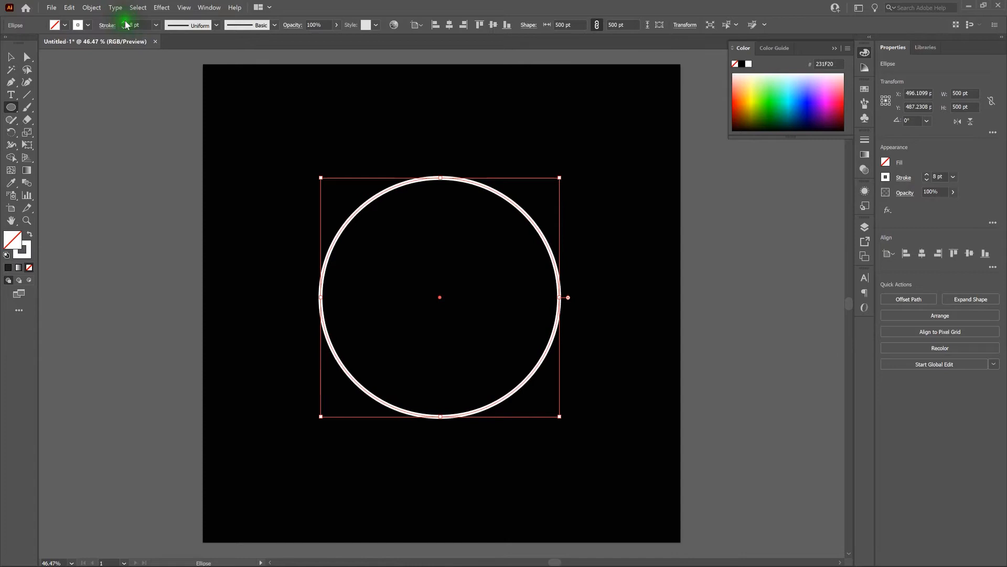
{"action": "left_click", "coordinate": [11, 56]}
{"action": "left_click", "coordinate": [101, 137]}
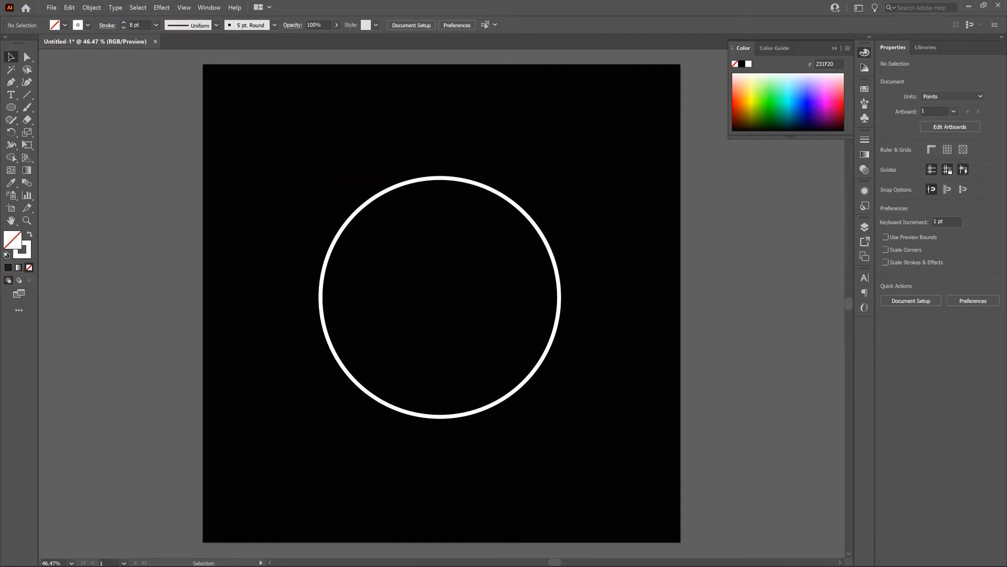
Center the 500 pt circle horizontally and vertically on the artboard and deselect it.
{"action": "left_click", "coordinate": [428, 177]}
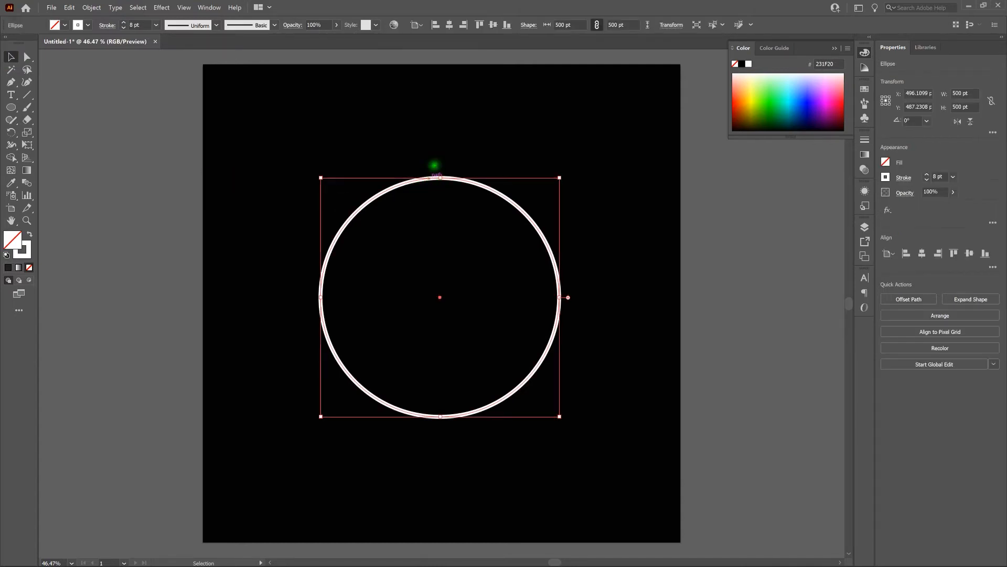
{"action": "left_click", "coordinate": [450, 25]}
{"action": "left_click", "coordinate": [493, 26]}
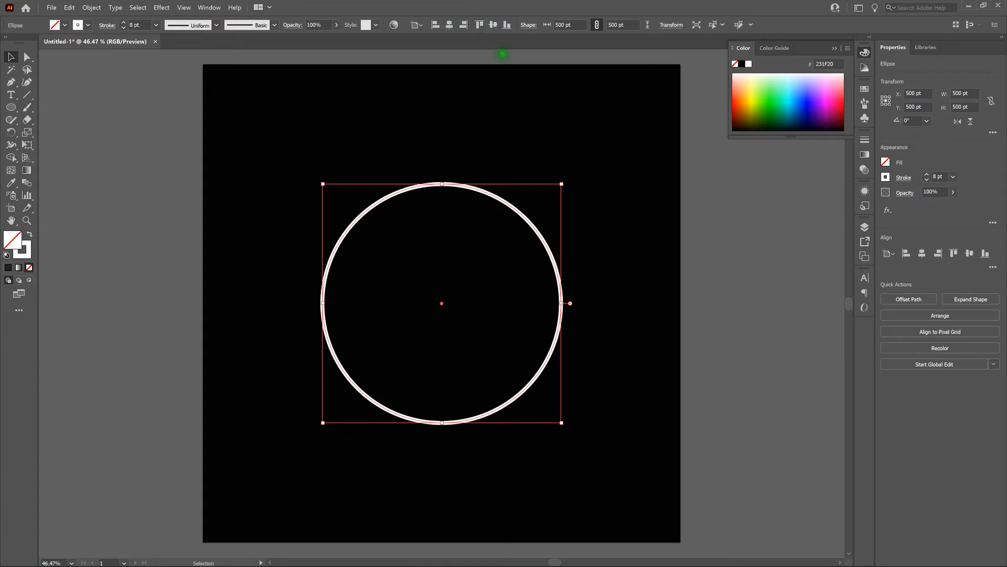
{"action": "left_click", "coordinate": [528, 102]}
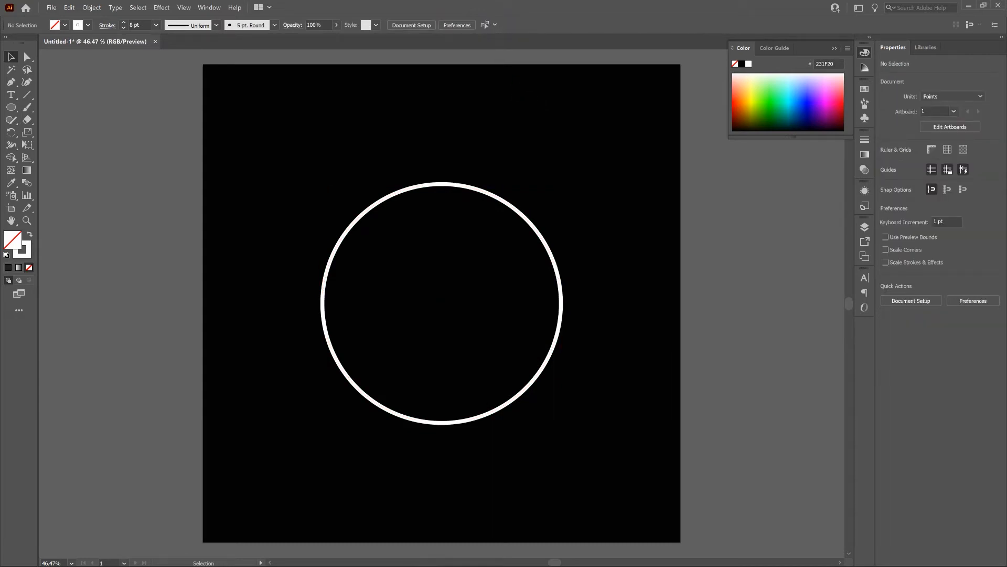
Create a second circle 350 pt wide and 350 pt high with the Ellipse tool.
{"action": "key", "text": "l"}
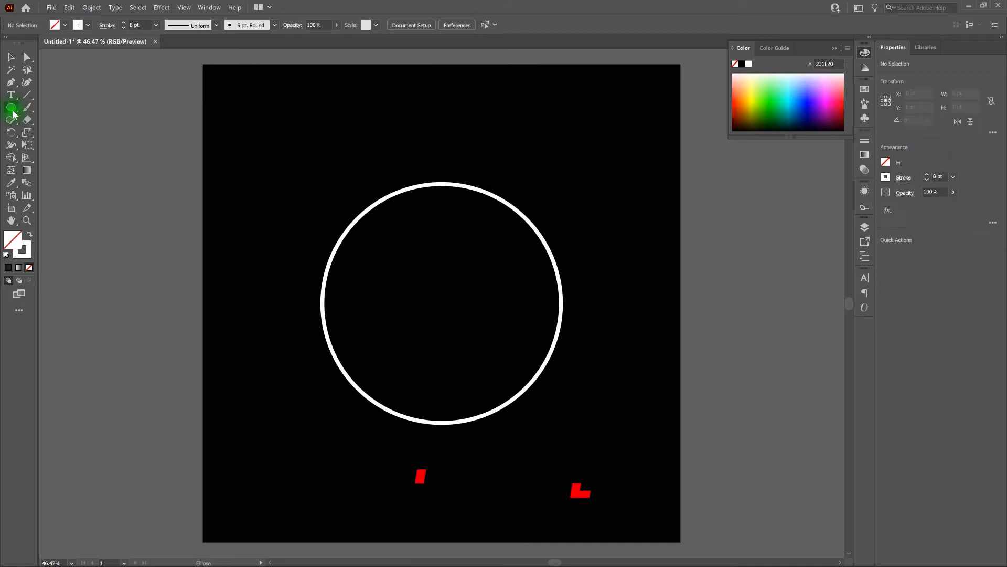
{"action": "left_click", "coordinate": [345, 141]}
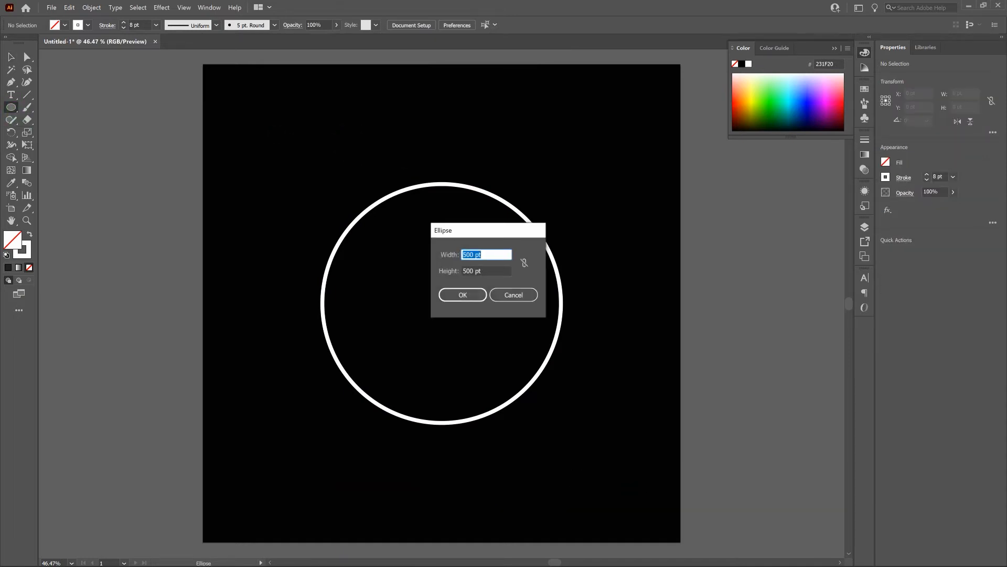
{"action": "type", "text": "350"}
{"action": "key", "text": "Tab"}
{"action": "type", "text": "350"}
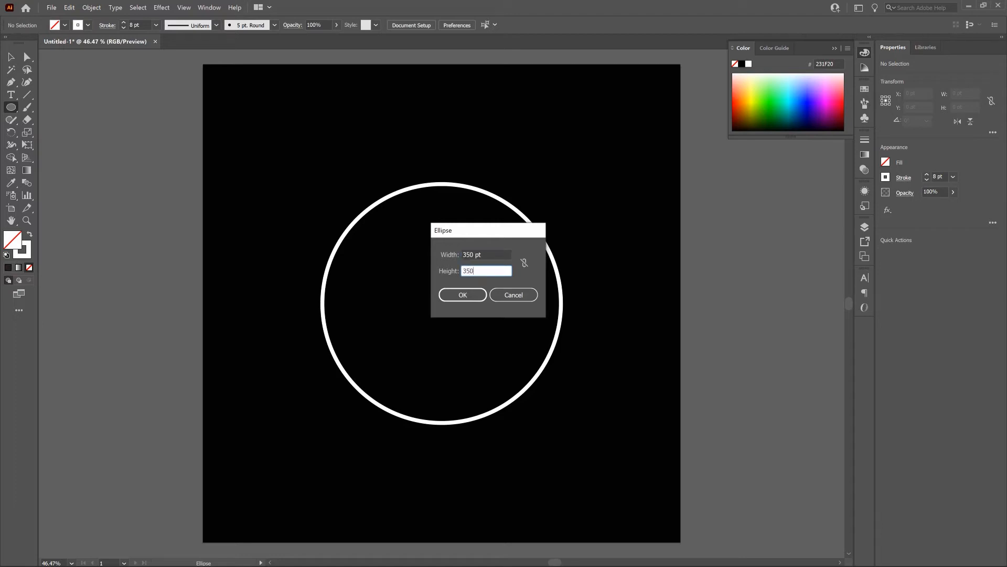
{"action": "key", "text": "Return"}
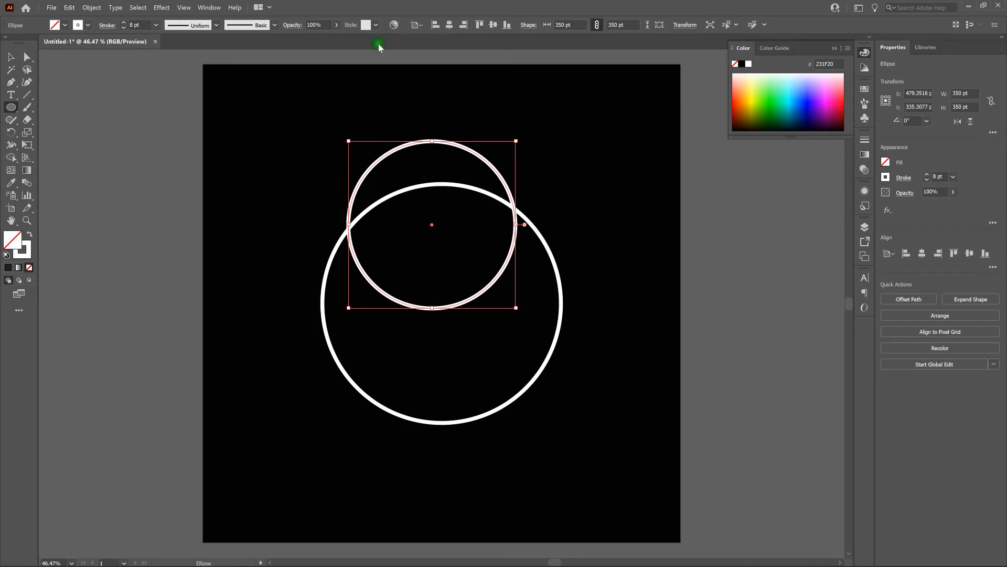
Center the 350 pt circle horizontally and vertically on the artboard and deselect it.
{"action": "left_click", "coordinate": [450, 25]}
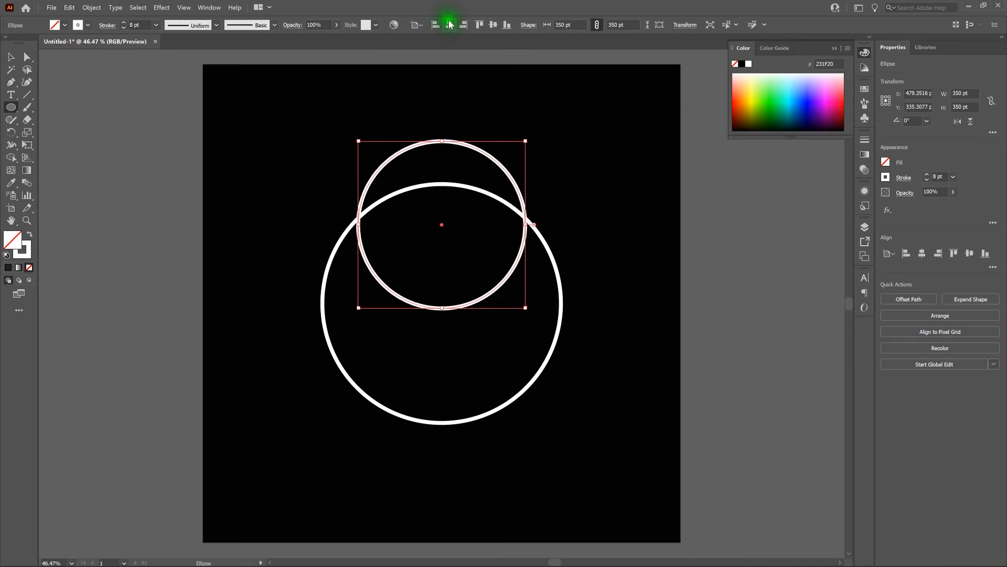
{"action": "left_click", "coordinate": [493, 25]}
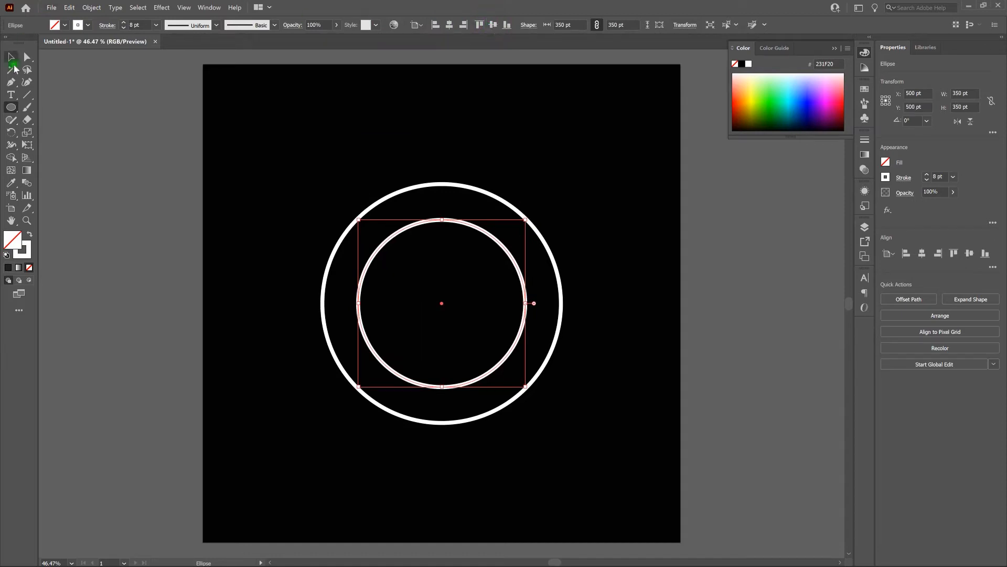
{"action": "key", "text": "v"}
{"action": "left_click", "coordinate": [164, 169]}
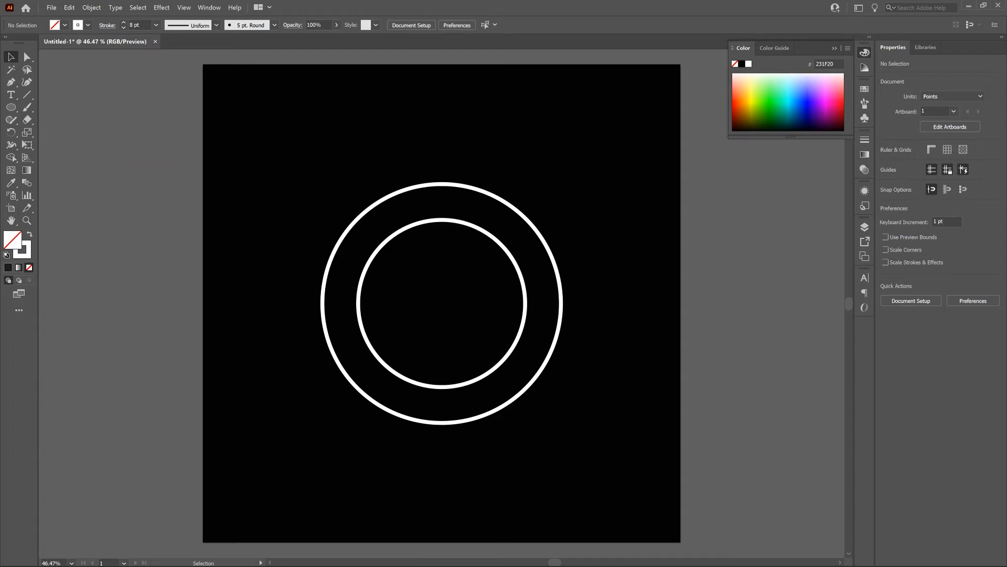
Lock the Circles layer and add a new active layer named Center Art above it.
{"action": "left_click", "coordinate": [865, 226]}
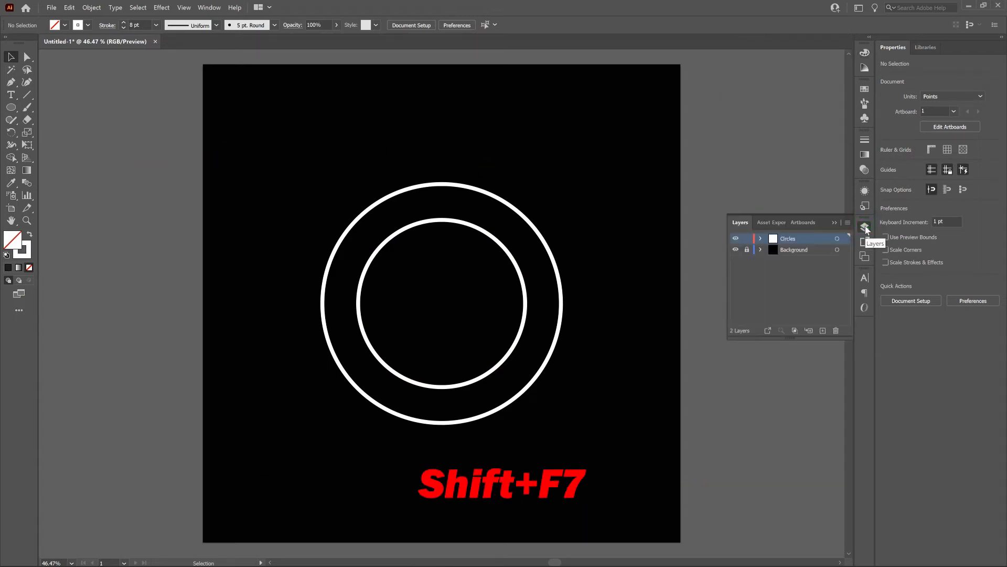
{"action": "left_click", "coordinate": [745, 239]}
{"action": "left_click", "coordinate": [823, 331]}
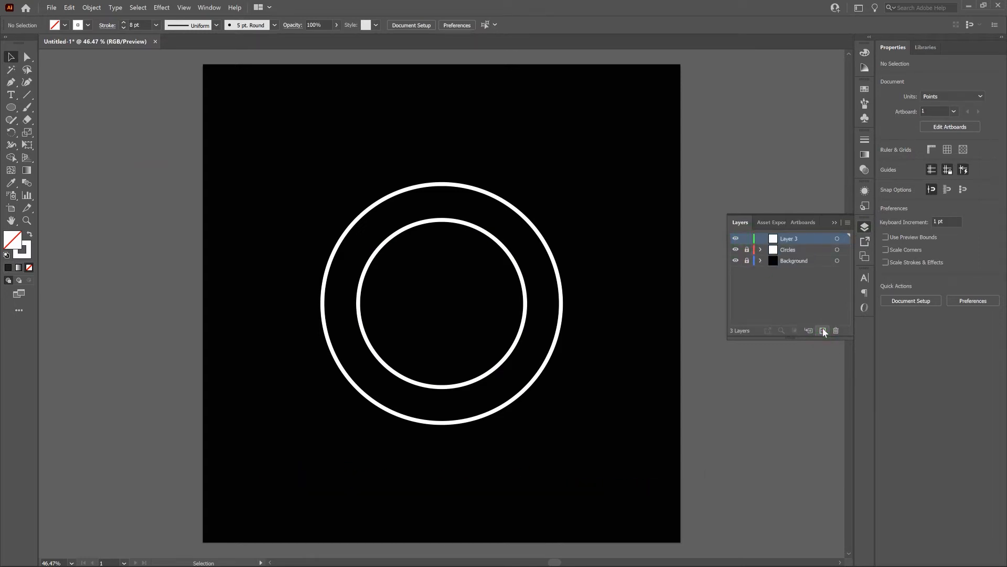
{"action": "double_click", "coordinate": [792, 241]}
{"action": "type", "text": "Center Art"}
{"action": "key", "text": "Return"}
{"action": "left_click", "coordinate": [791, 298]}
{"action": "left_click", "coordinate": [805, 239]}
Create a 300 pt wide, 70 pt high rectangle on the Center Art layer with a white fill and no stroke.
{"action": "left_click", "coordinate": [11, 109]}
{"action": "left_click_drag", "start_coordinate": [11, 111], "coordinate": [57, 112]}
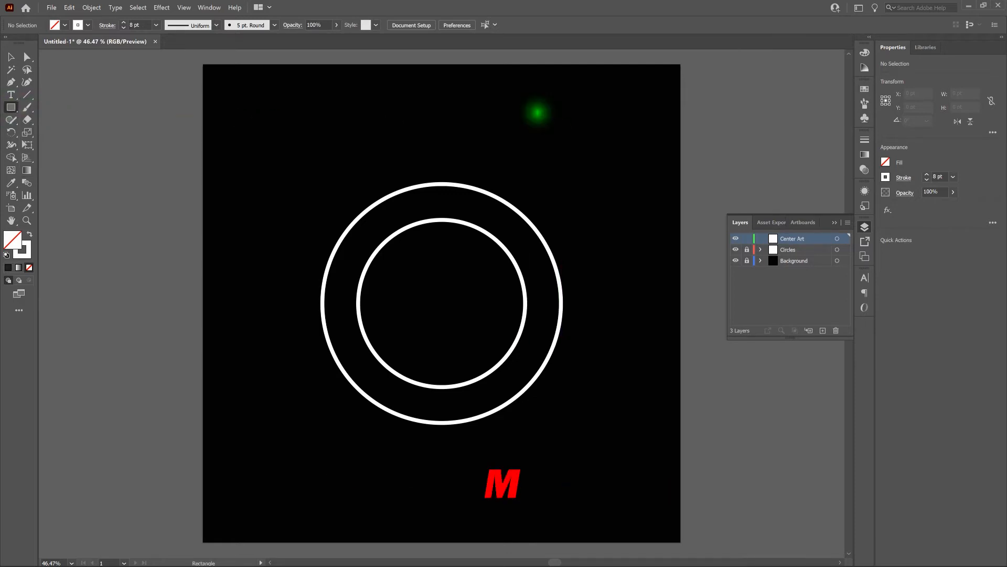
{"action": "left_click", "coordinate": [537, 112]}
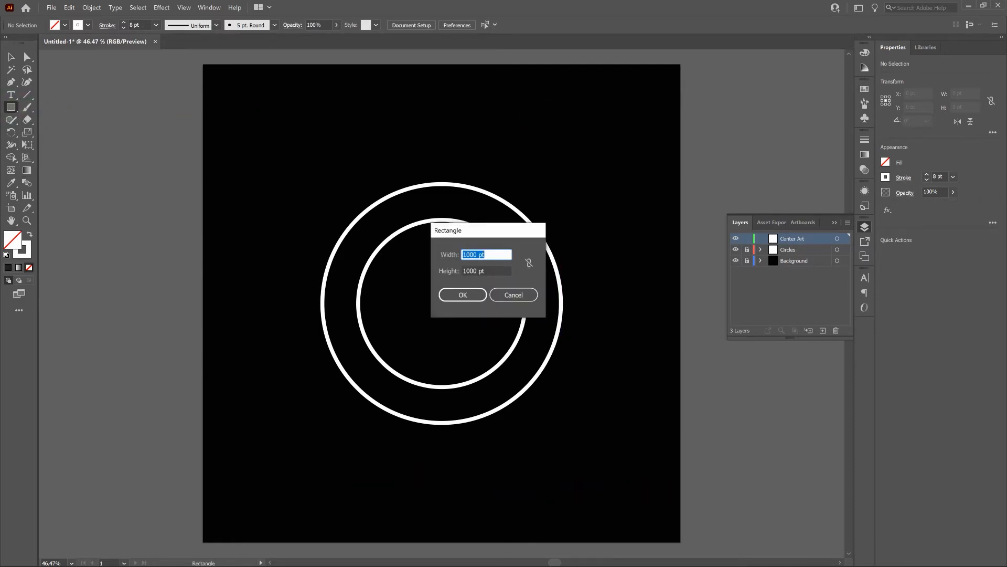
{"action": "type", "text": "300"}
{"action": "key", "text": "Tab"}
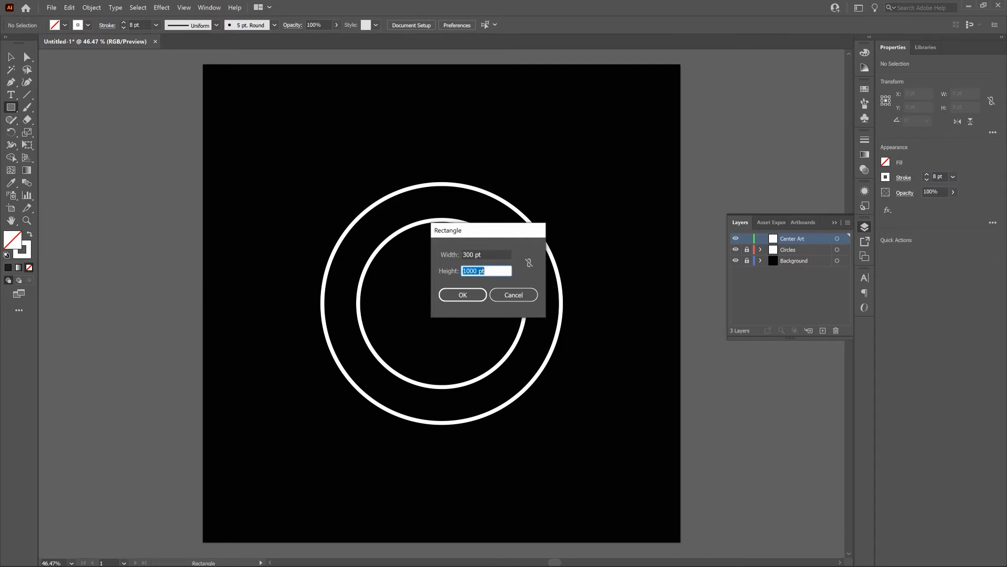
{"action": "type", "text": "70"}
{"action": "key", "text": "Return"}
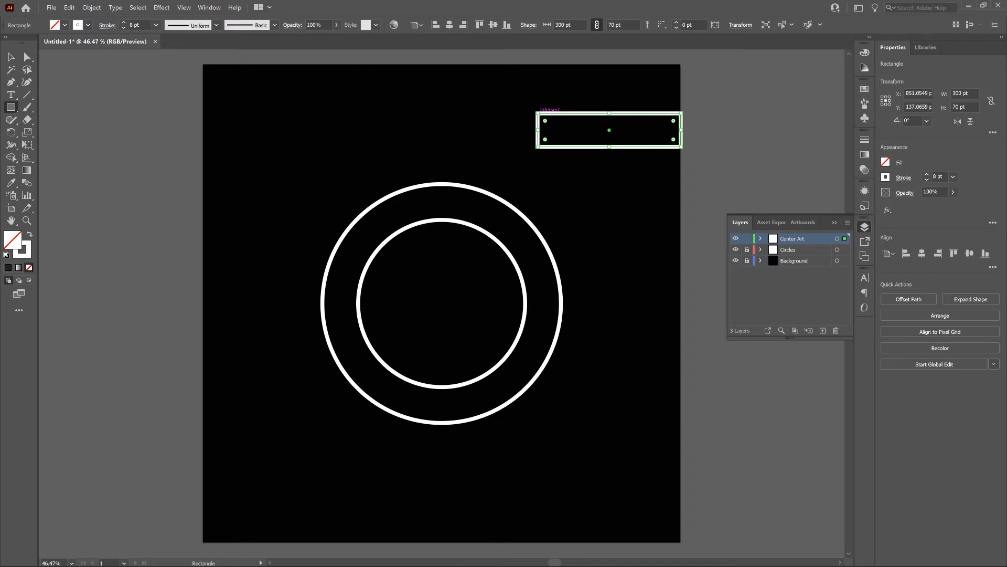
{"action": "left_click", "coordinate": [30, 234]}
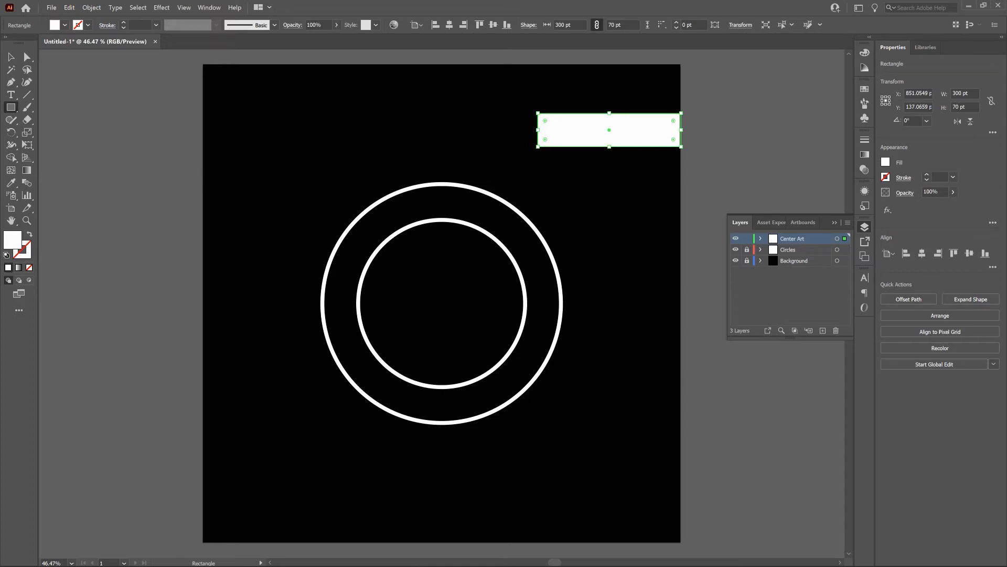
Add an anchor point at the middle of the rectangle's left edge and move it 50 pt inward to form a notch.
{"action": "key", "text": "p"}
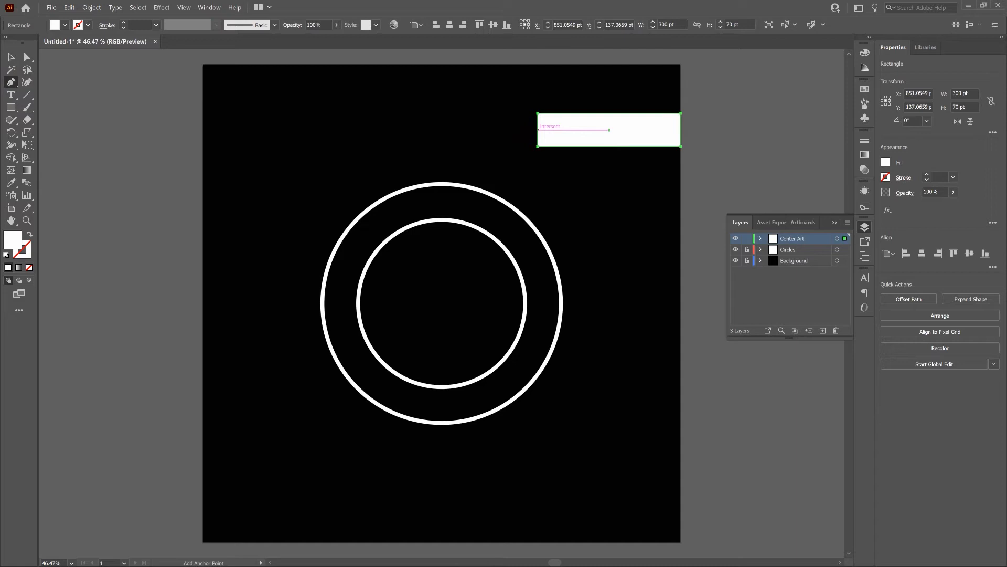
{"action": "left_click", "coordinate": [539, 129]}
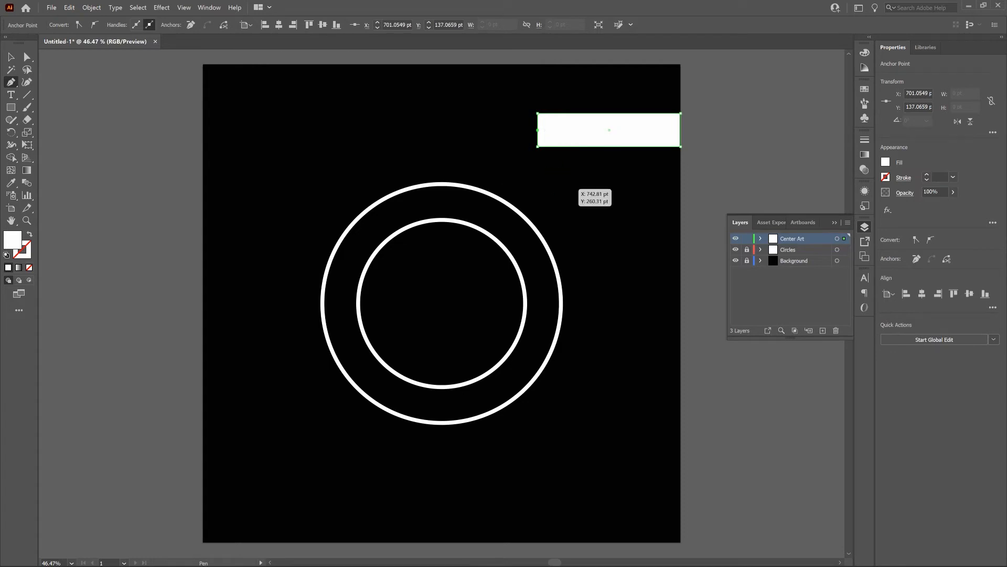
{"action": "key", "text": "shift+Right"}
{"action": "key", "text": "shift+Right"}
{"action": "key", "text": "shift+Right"}
{"action": "key", "text": "shift+Right"}
{"action": "key", "text": "shift+Right"}
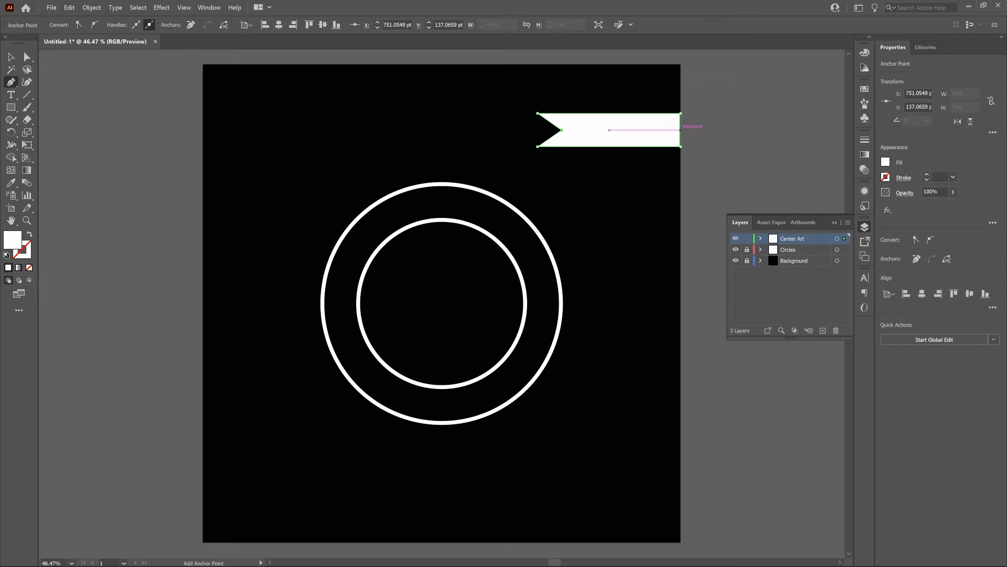
Add an anchor point at the middle of the rectangle's right edge, move it 50 pt inward, and deselect the shape.
{"action": "left_click", "coordinate": [681, 130]}
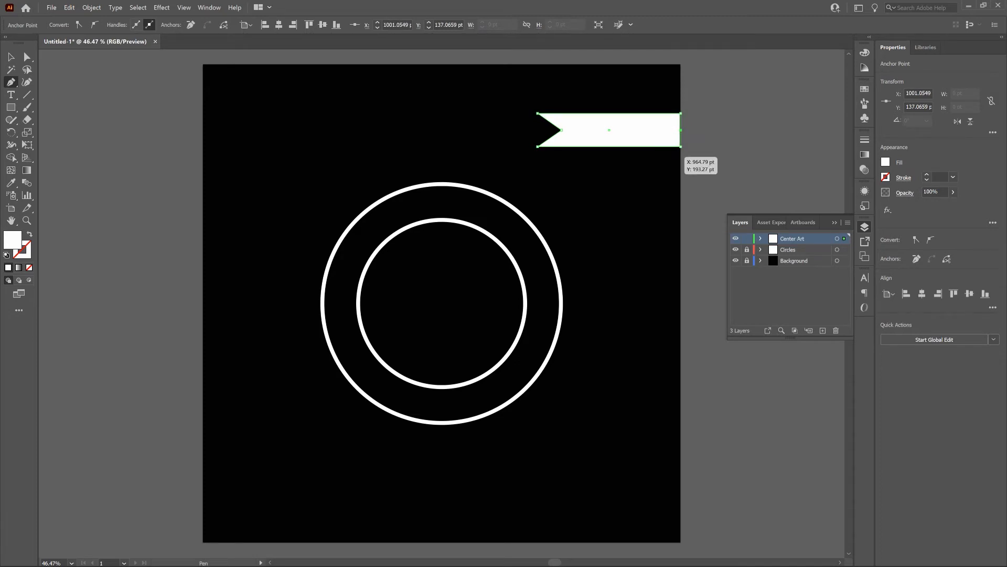
{"action": "key", "text": "shift+Left"}
{"action": "key", "text": "shift+Left"}
{"action": "key", "text": "shift+Left"}
{"action": "key", "text": "shift+Left"}
{"action": "key", "text": "shift+Left"}
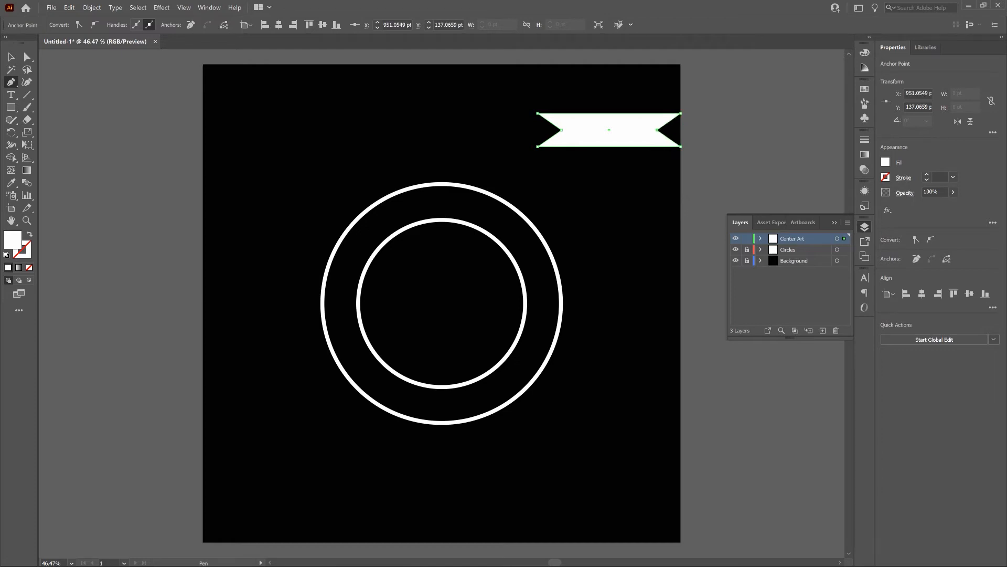
{"action": "key", "text": "v"}
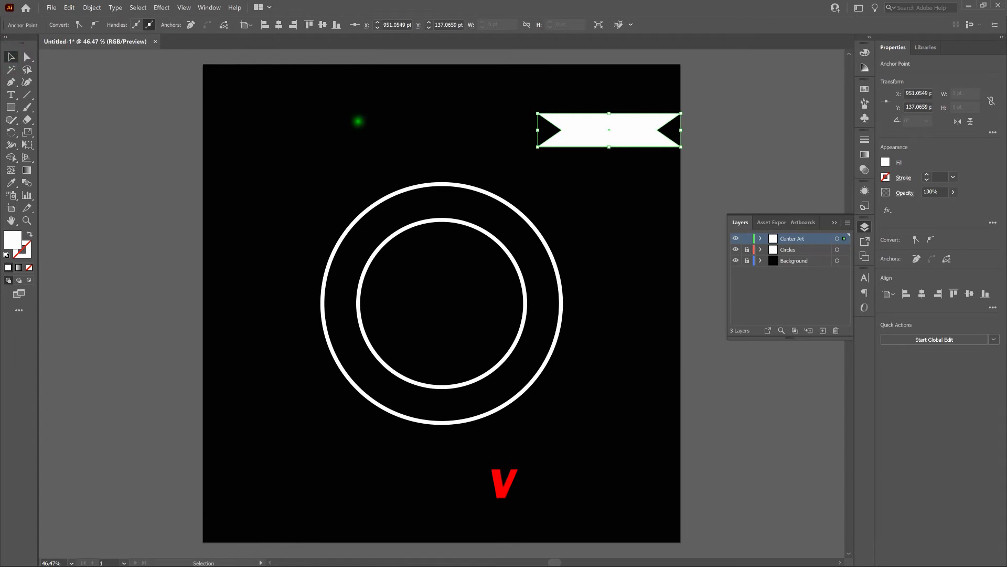
{"action": "left_click", "coordinate": [358, 121]}
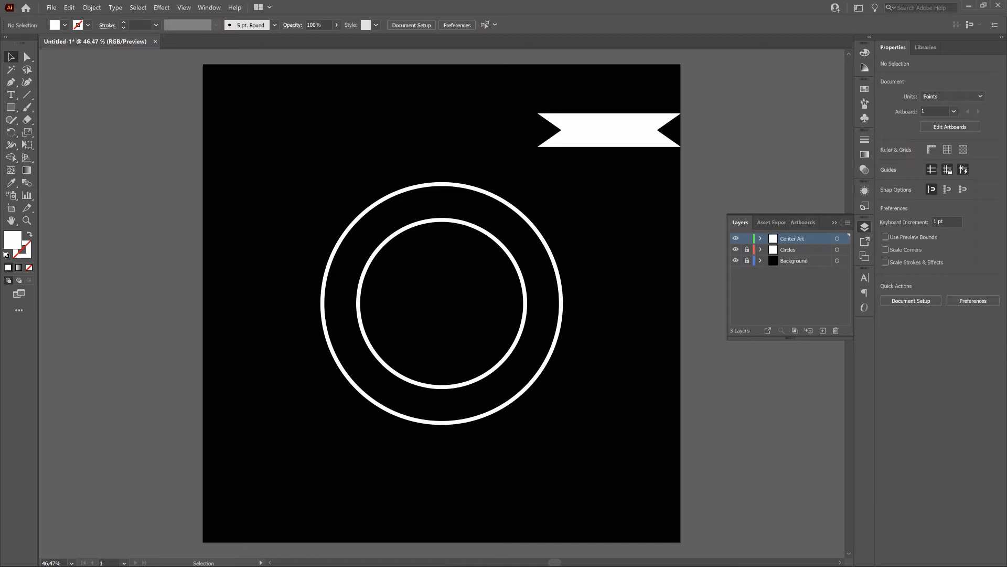
Make two rotated copies of the notched banner around its center, using an angle of 360/3 degrees and repeating the transformation.
{"action": "left_click", "coordinate": [633, 134]}
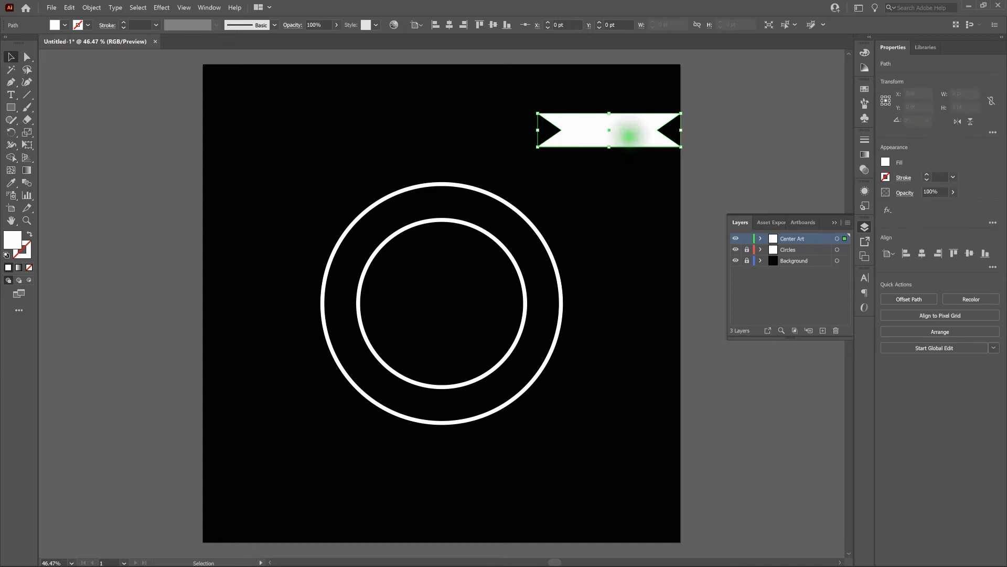
{"action": "key", "text": "r"}
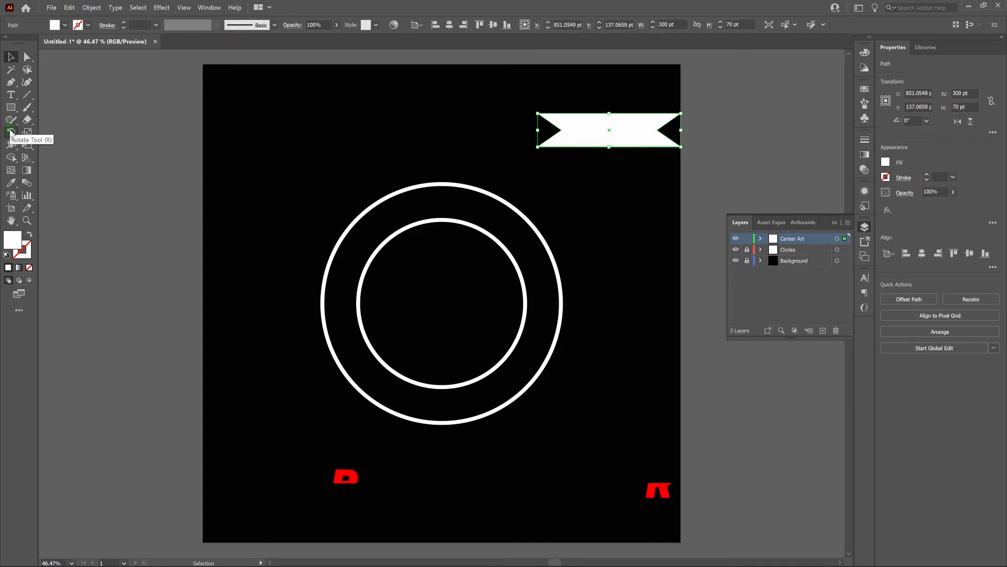
{"action": "double_click", "coordinate": [11, 132]}
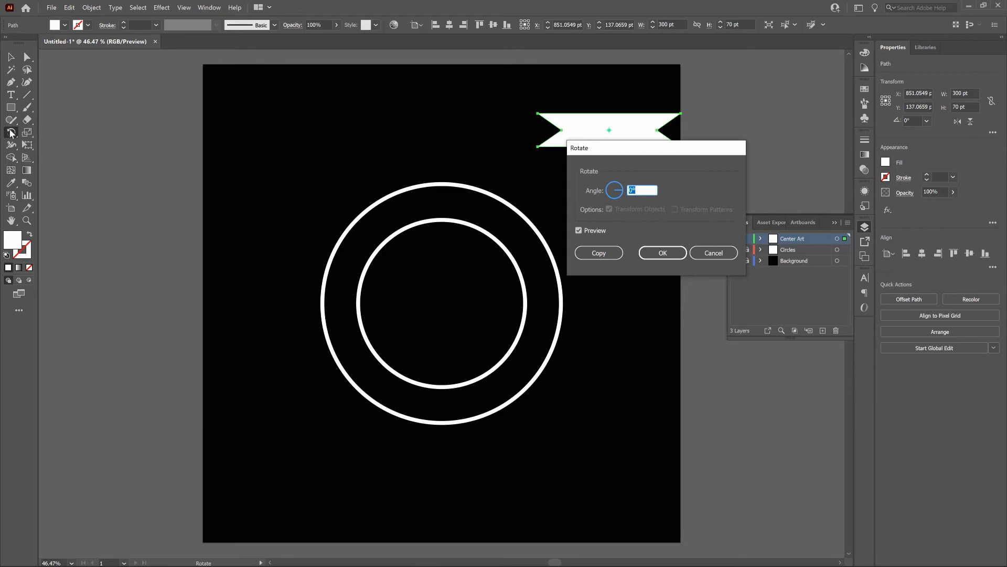
{"action": "type", "text": "360/3"}
{"action": "left_click", "coordinate": [609, 252]}
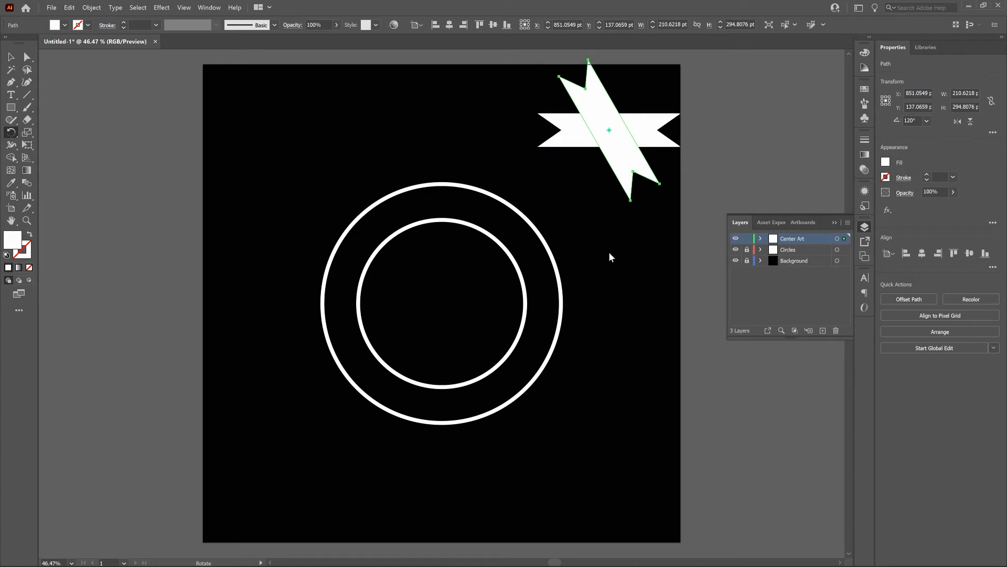
{"action": "key", "text": "ctrl+d"}
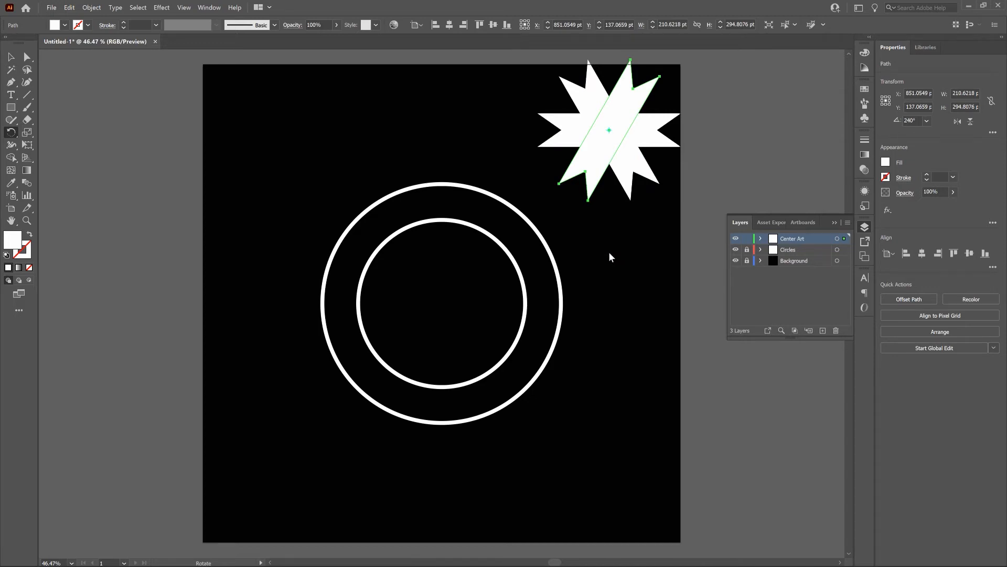
Select all three overlapping banner shapes and merge them into a single star with the Pathfinder's Unite operation.
{"action": "key", "text": "v"}
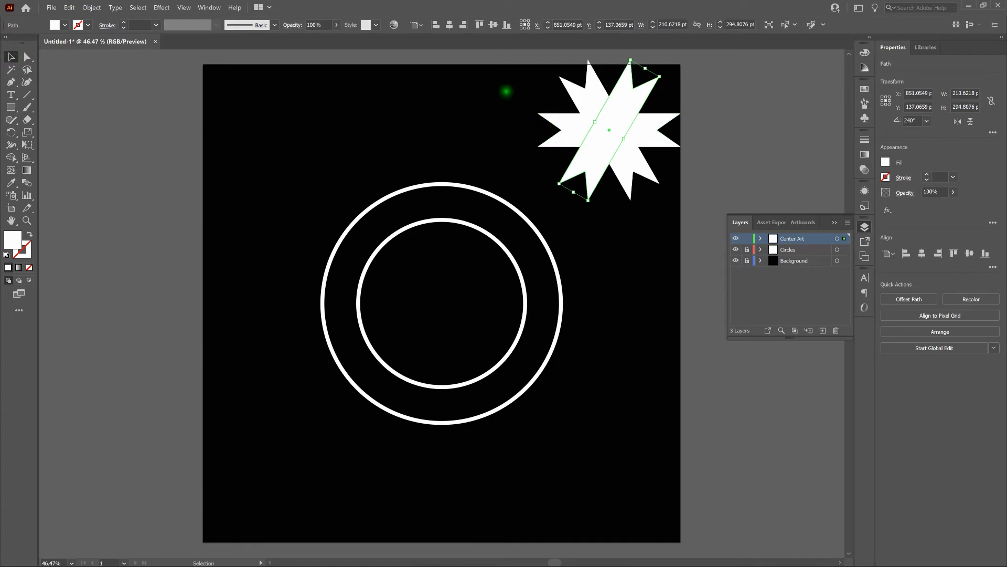
{"action": "left_click_drag", "start_coordinate": [511, 92], "coordinate": [695, 169]}
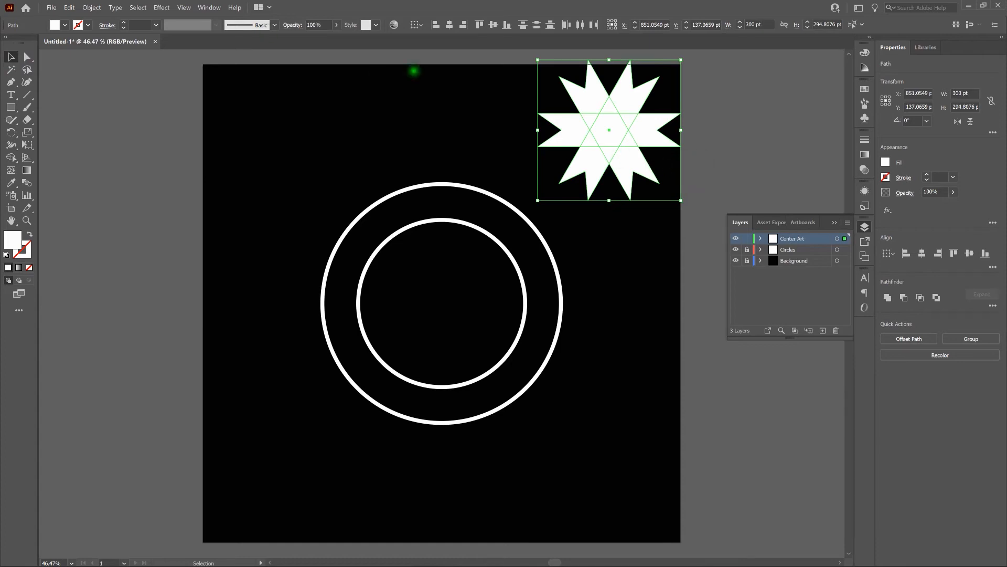
{"action": "left_click", "coordinate": [210, 7]}
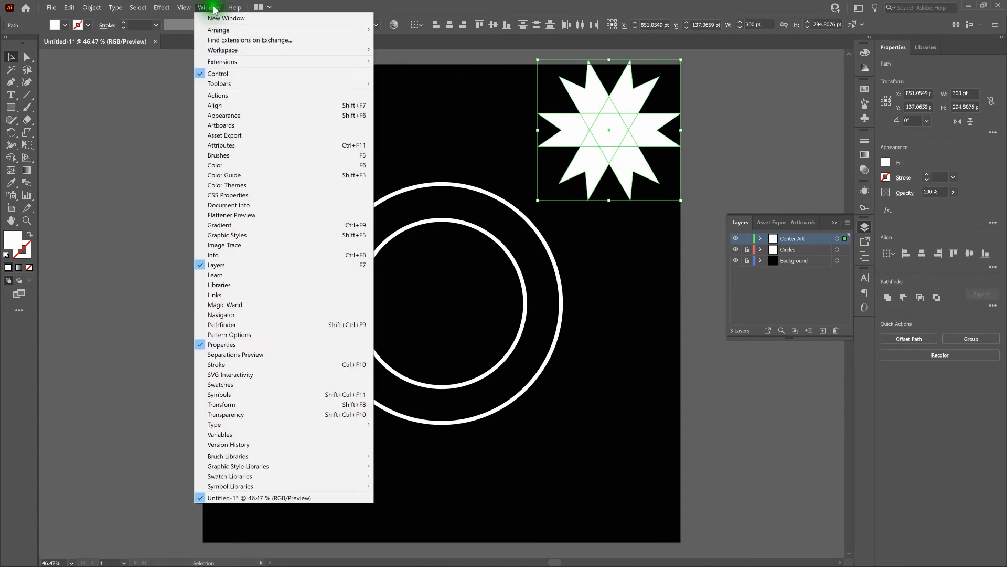
{"action": "left_click", "coordinate": [264, 324]}
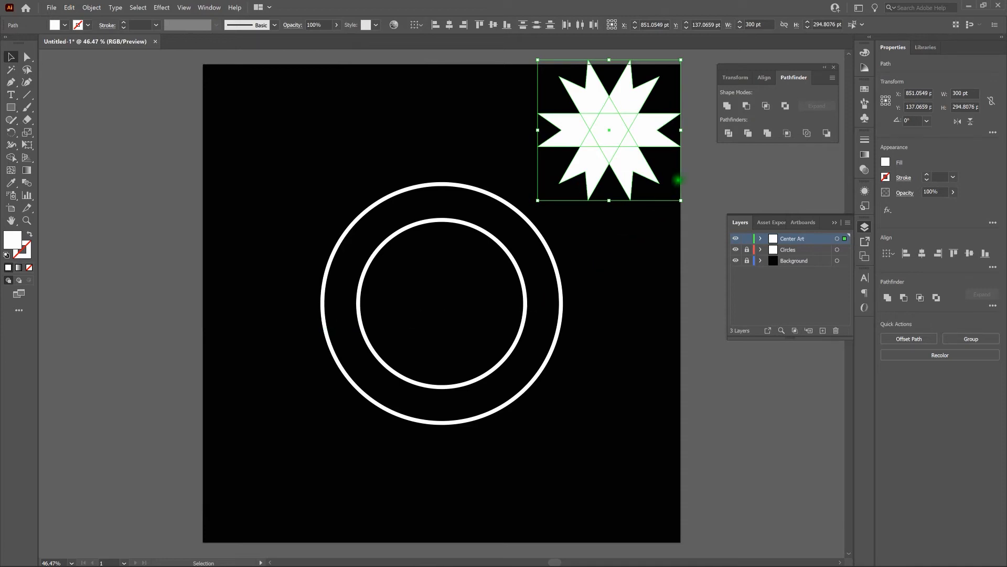
{"action": "left_click", "coordinate": [726, 106]}
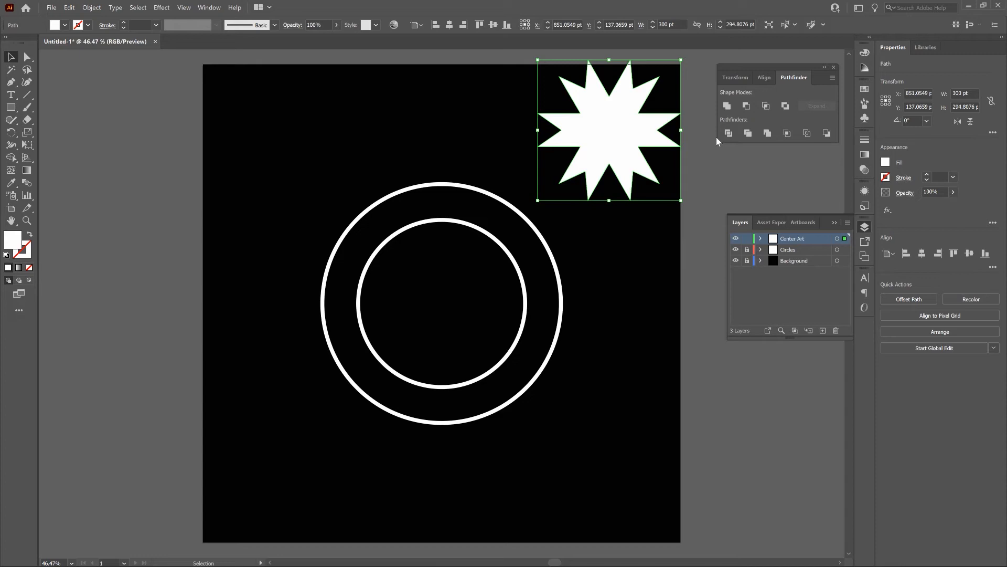
Offset the star's path inward by -8 pt with miter joins to create a smaller star inside it.
{"action": "left_click", "coordinate": [92, 7]}
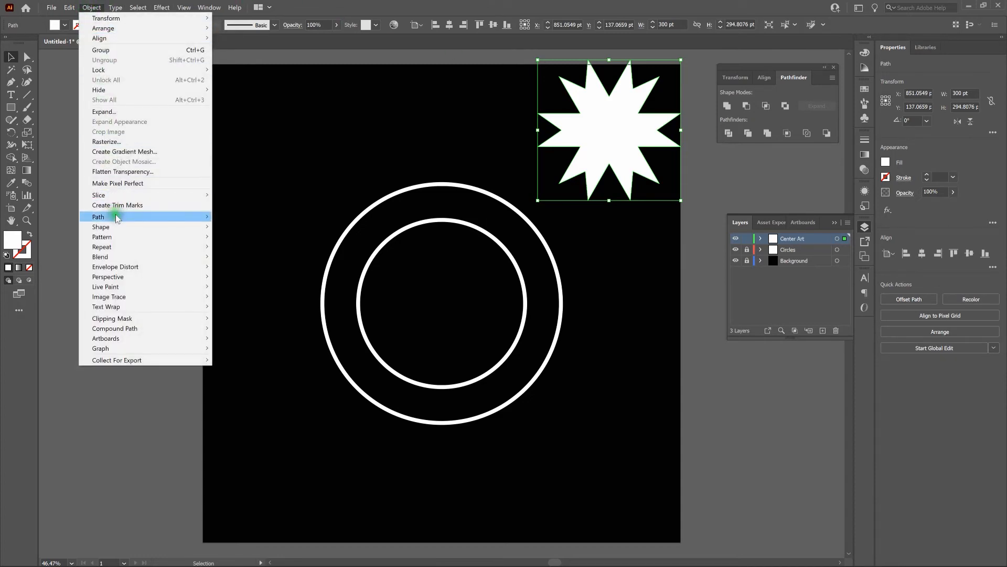
{"action": "mouse_move", "coordinate": [116, 214]}
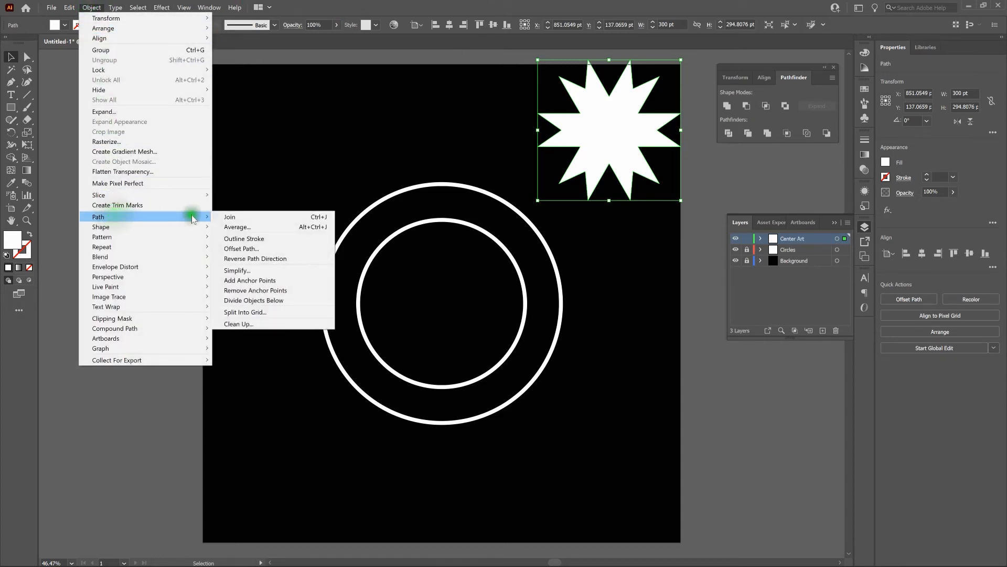
{"action": "left_click", "coordinate": [265, 247]}
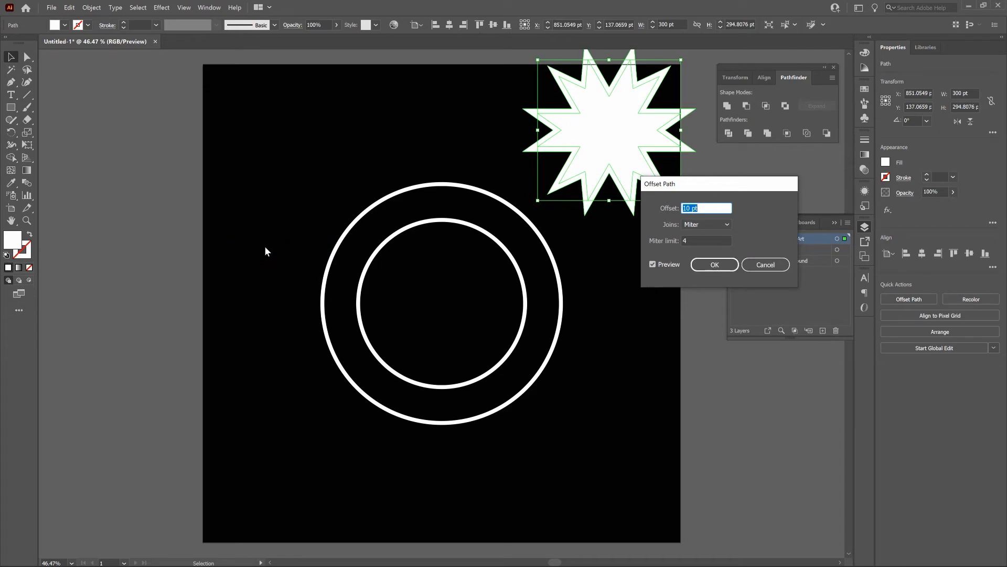
{"action": "key", "text": "Down"}
{"action": "key", "text": "Down"}
{"action": "key", "text": "Down"}
{"action": "key", "text": "Down"}
{"action": "key", "text": "Down"}
{"action": "key", "text": "Down"}
{"action": "key", "text": "Down"}
{"action": "key", "text": "Down"}
{"action": "key", "text": "Down"}
{"action": "key", "text": "Down"}
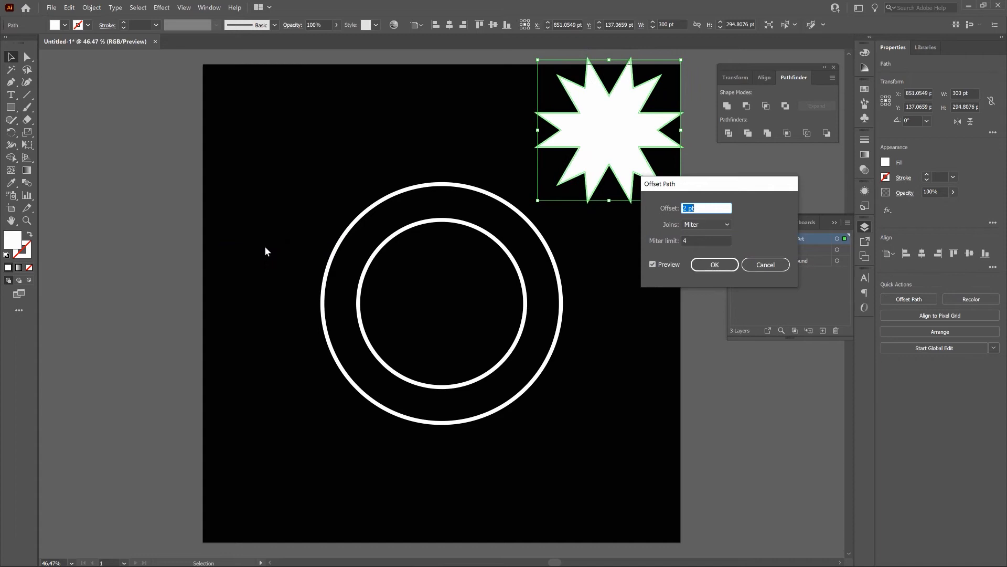
{"action": "key", "text": "Down"}
{"action": "key", "text": "Down"}
{"action": "key", "text": "Down"}
{"action": "key", "text": "Down"}
{"action": "key", "text": "Down"}
{"action": "key", "text": "Down"}
{"action": "key", "text": "Down"}
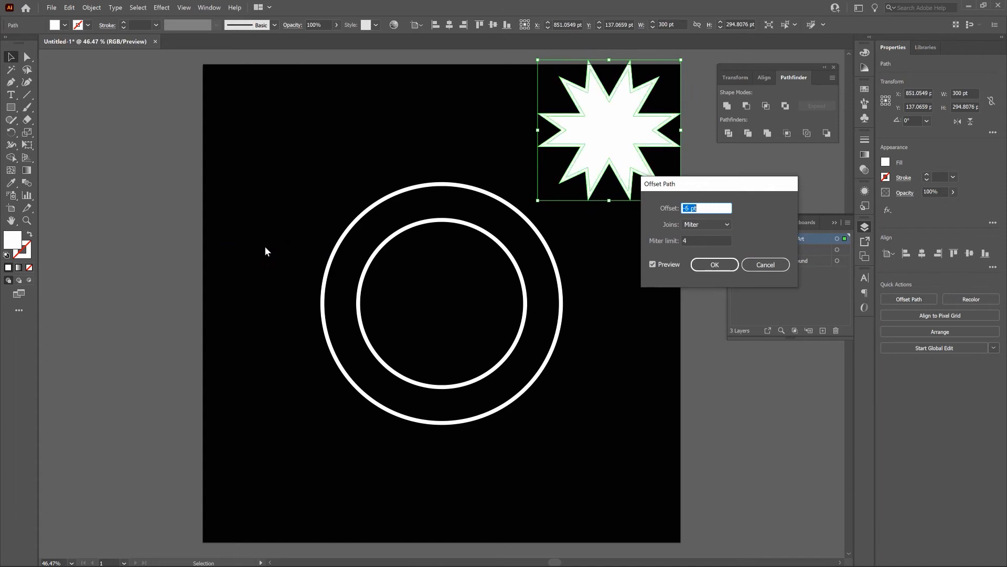
{"action": "key", "text": "Down"}
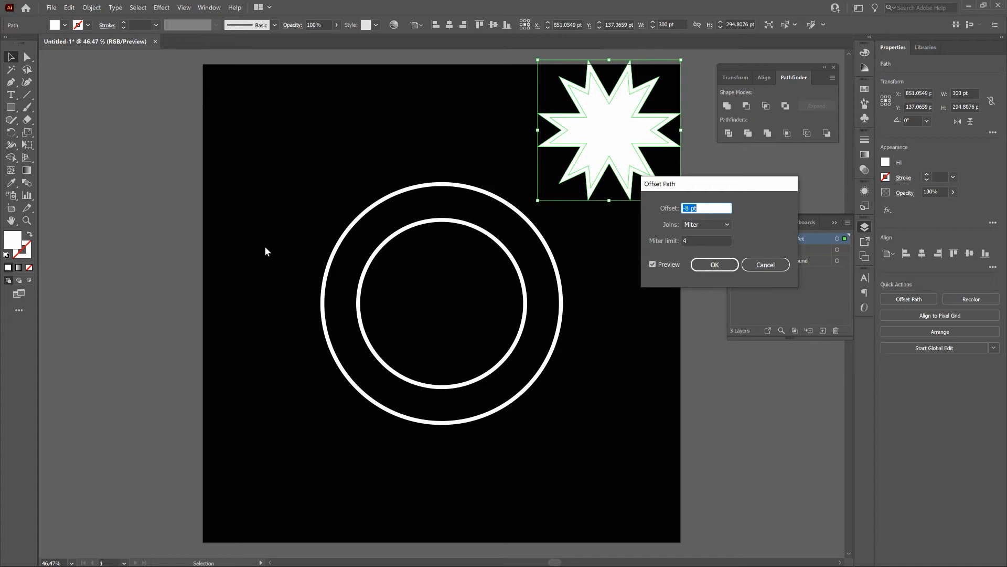
{"action": "key", "text": "Return"}
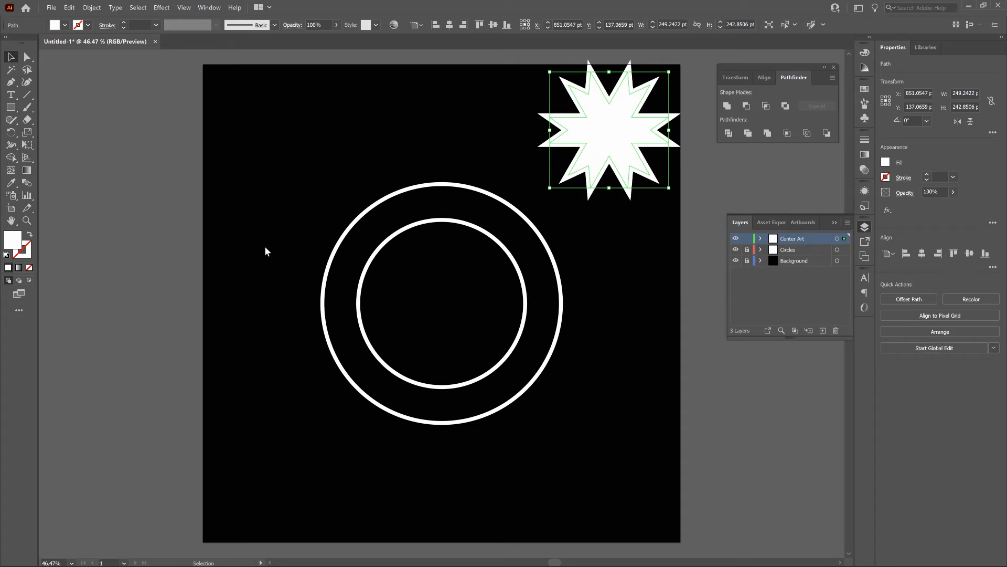
Offset the new inner star's path by another -8 pt to create a third, innermost star.
{"action": "left_click", "coordinate": [92, 7]}
{"action": "mouse_move", "coordinate": [153, 216]}
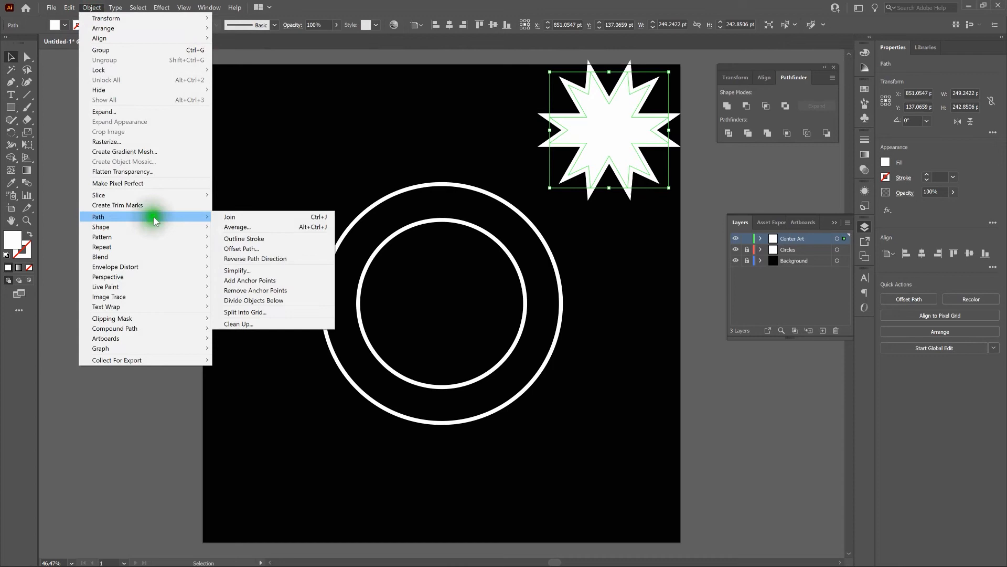
{"action": "left_click", "coordinate": [265, 247]}
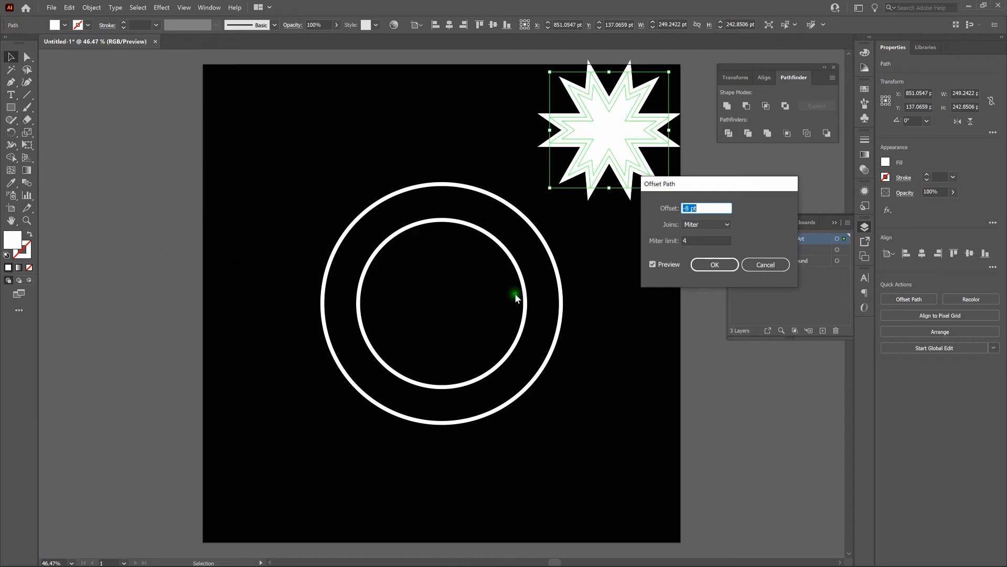
{"action": "left_click", "coordinate": [712, 265]}
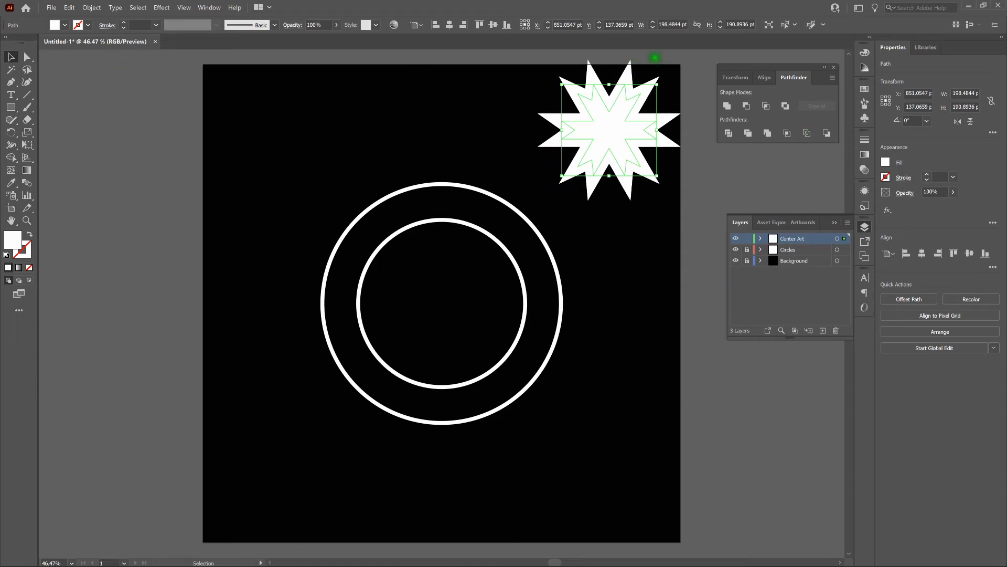
Select the outermost and middle stars and cut the middle one out with the Pathfinder's Minus Front operation.
{"action": "left_click", "coordinate": [630, 63]}
{"action": "left_click", "coordinate": [628, 65]}
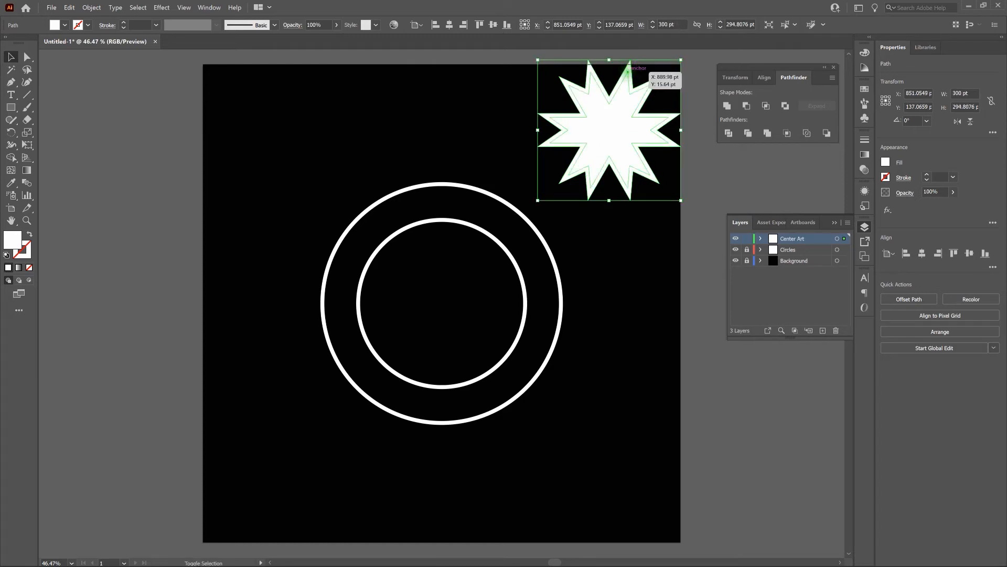
{"action": "left_click", "coordinate": [628, 73], "text": "shift"}
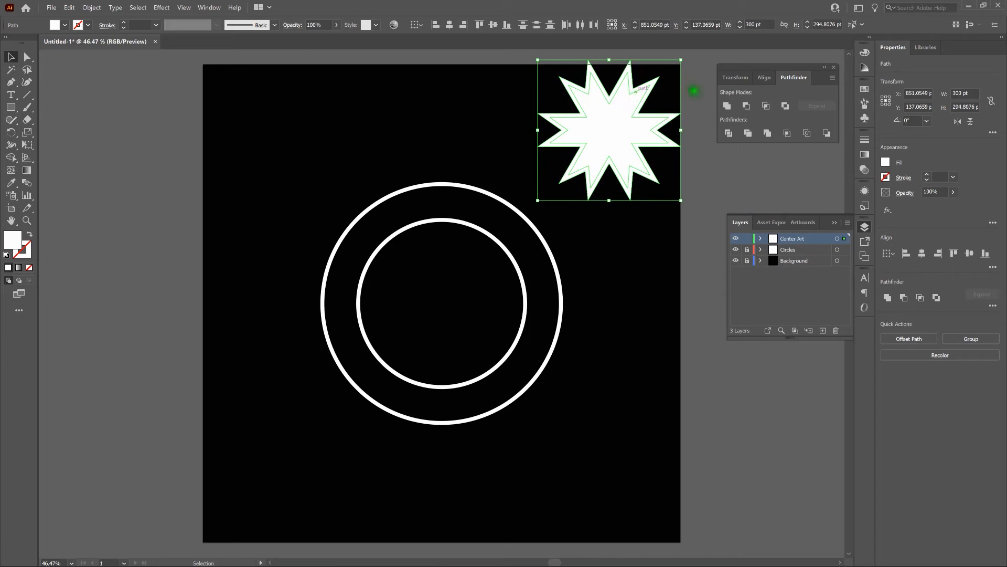
{"action": "left_click", "coordinate": [747, 107]}
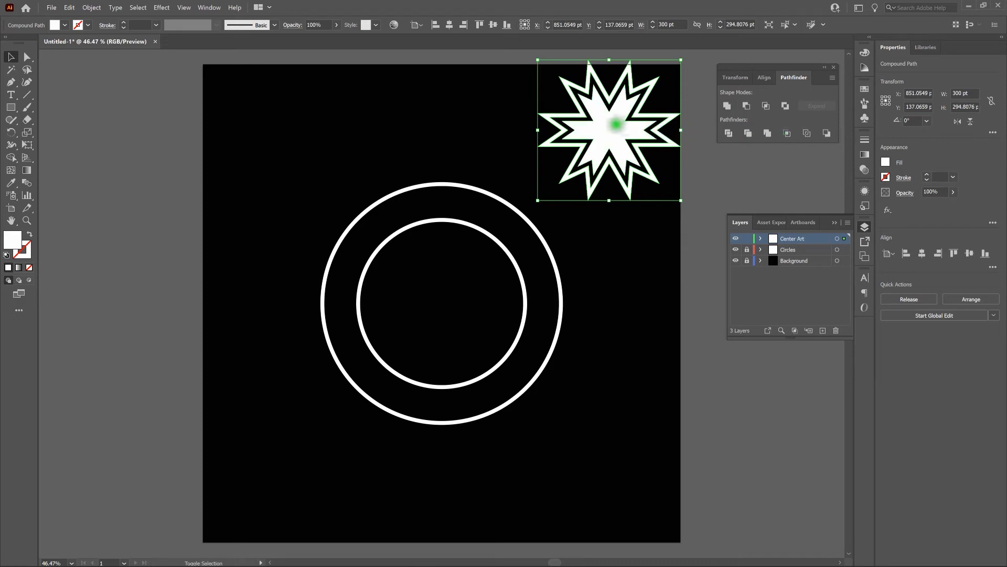
Combine the star outline and the solid innermost star with the Pathfinder's Unite operation and deselect them.
{"action": "left_click", "coordinate": [615, 124], "text": "shift"}
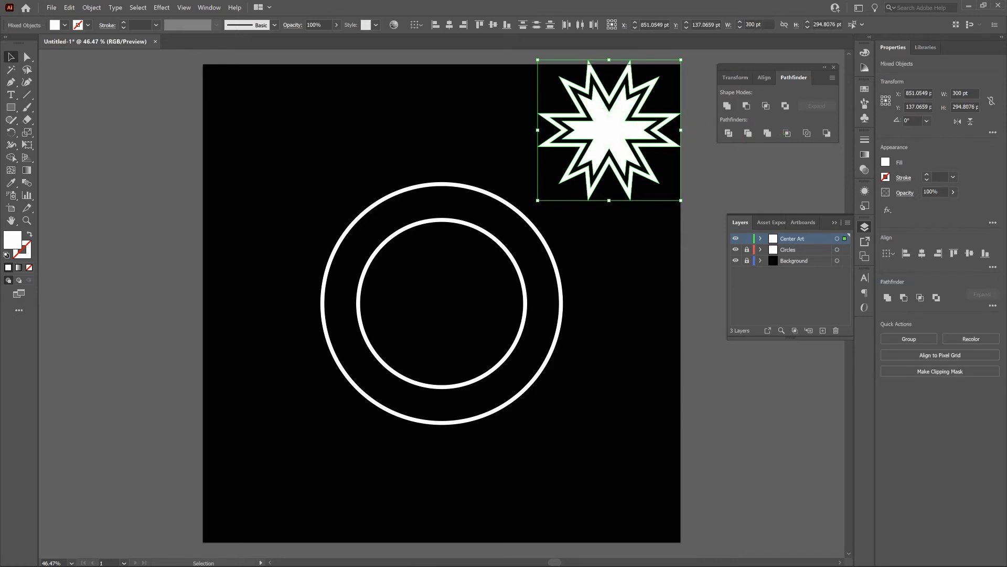
{"action": "left_click", "coordinate": [726, 106]}
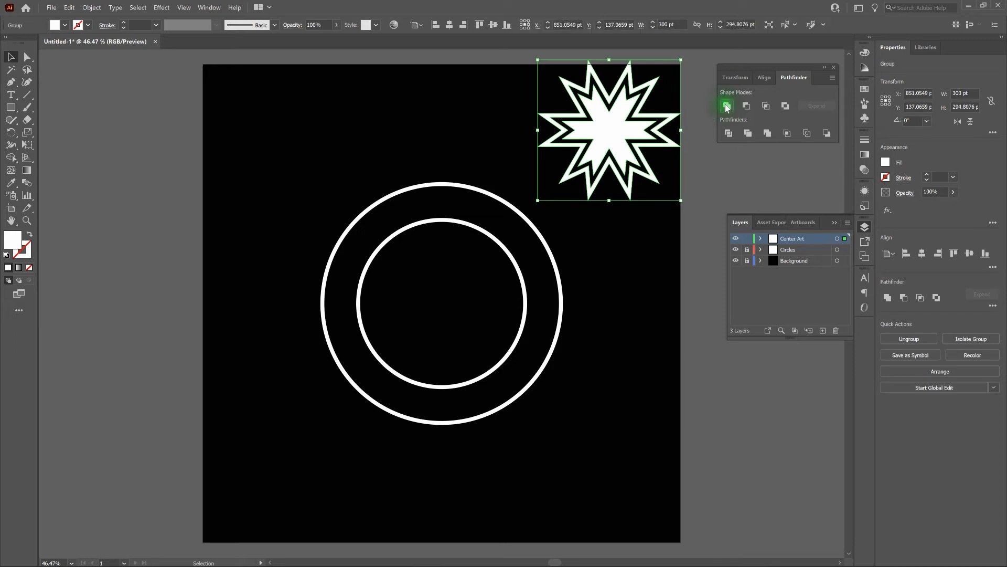
{"action": "left_click", "coordinate": [702, 128]}
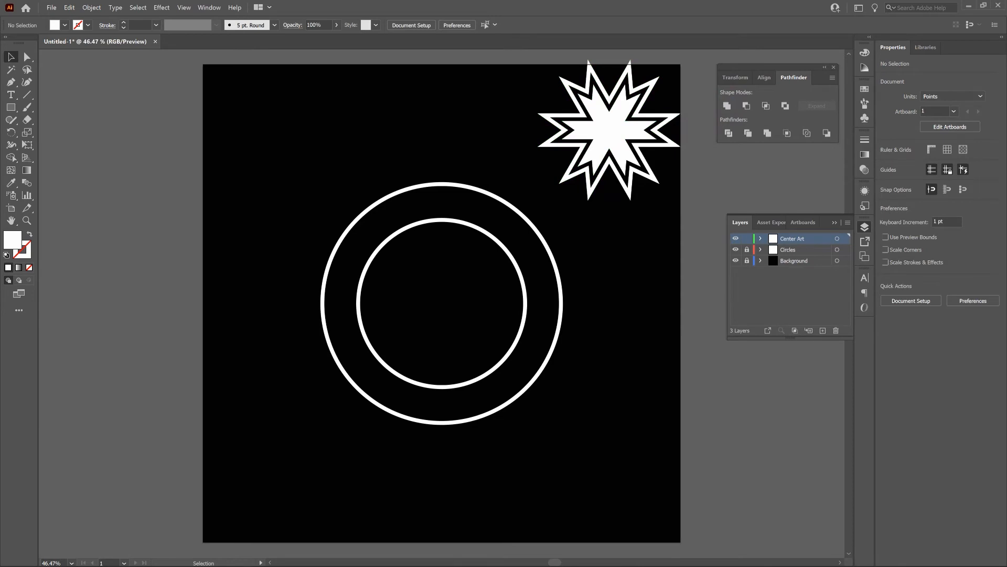
Rotate the combined star group by 90 degrees around its center.
{"action": "left_click", "coordinate": [636, 126]}
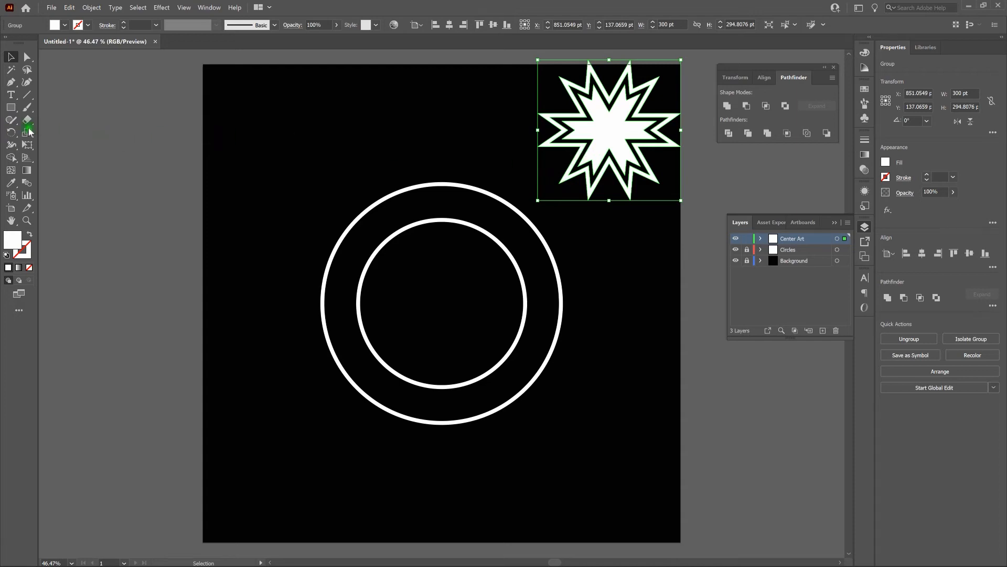
{"action": "left_click", "coordinate": [12, 133]}
{"action": "double_click", "coordinate": [12, 133]}
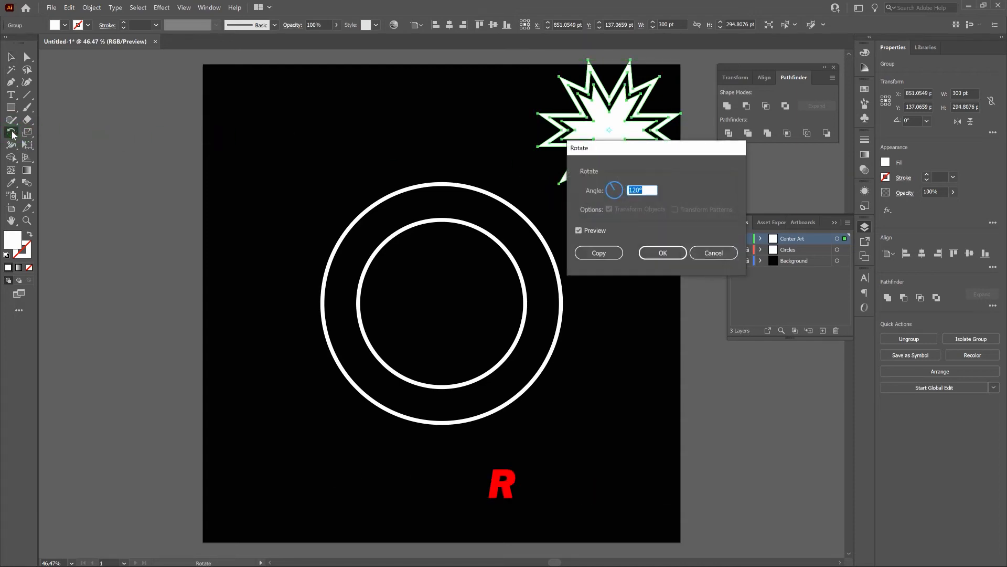
{"action": "type", "text": "90"}
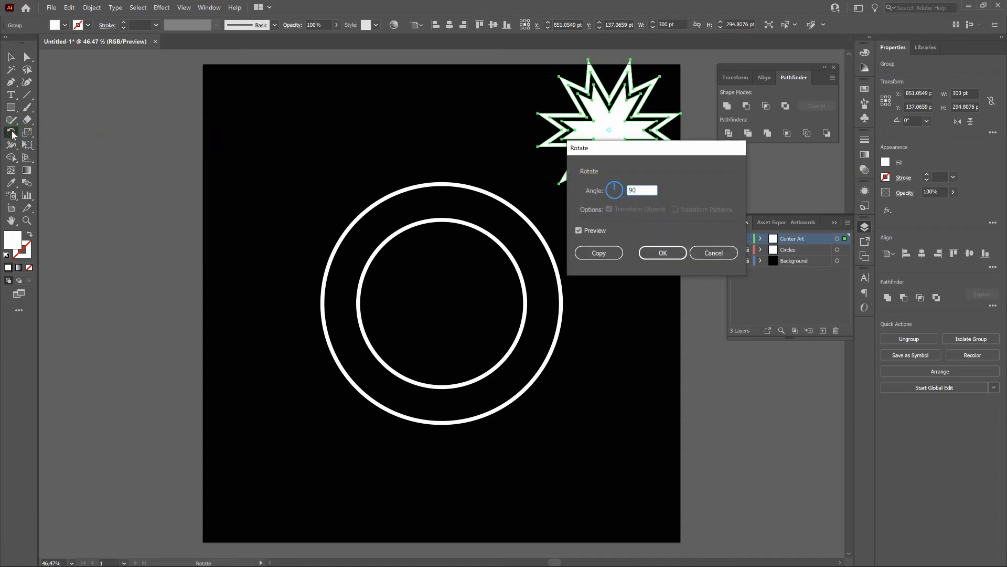
{"action": "key", "text": "Return"}
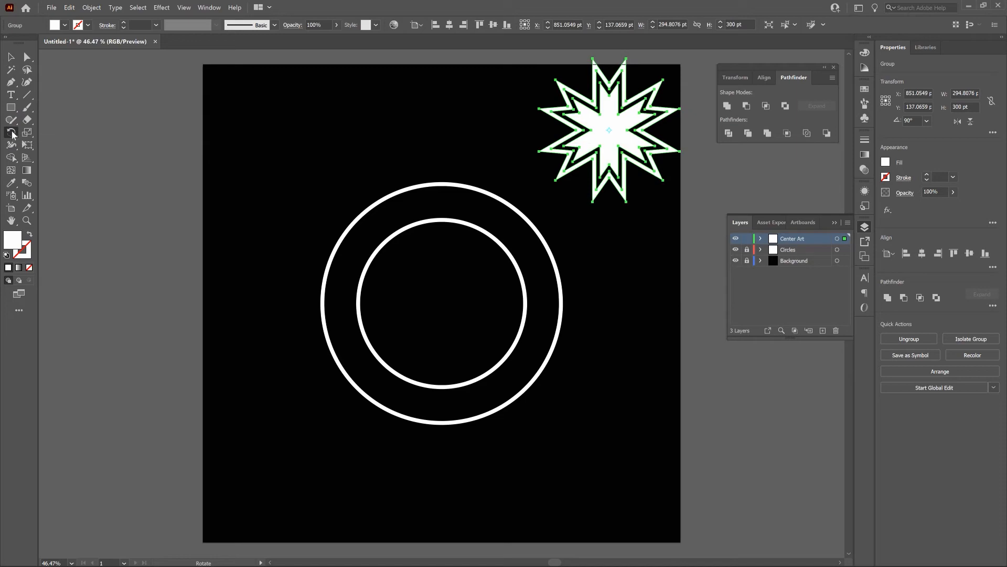
Align the star group to the horizontal and vertical center of the artboard, inside the circles, and deselect it.
{"action": "left_click", "coordinate": [452, 26]}
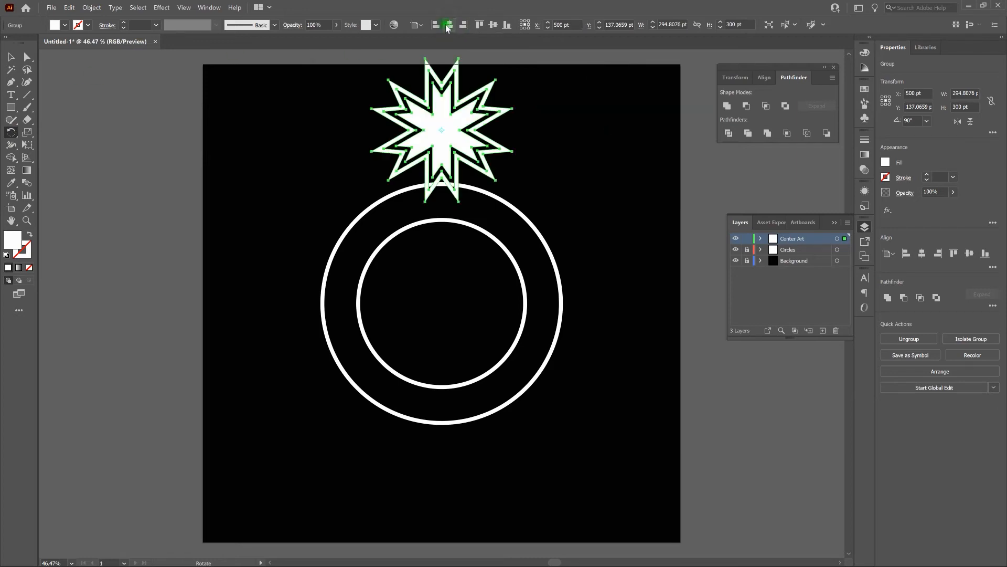
{"action": "left_click", "coordinate": [492, 25]}
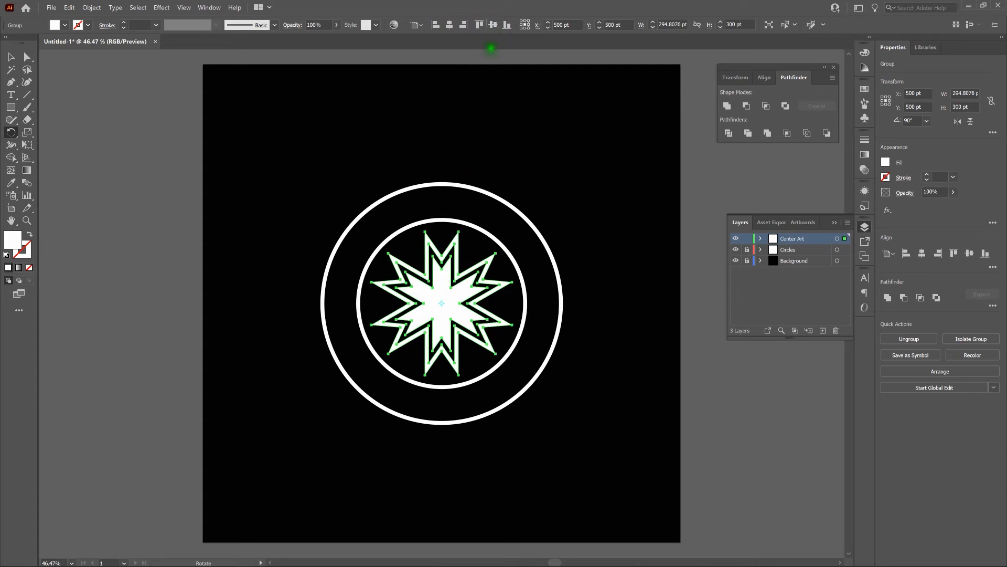
{"action": "left_click", "coordinate": [10, 57]}
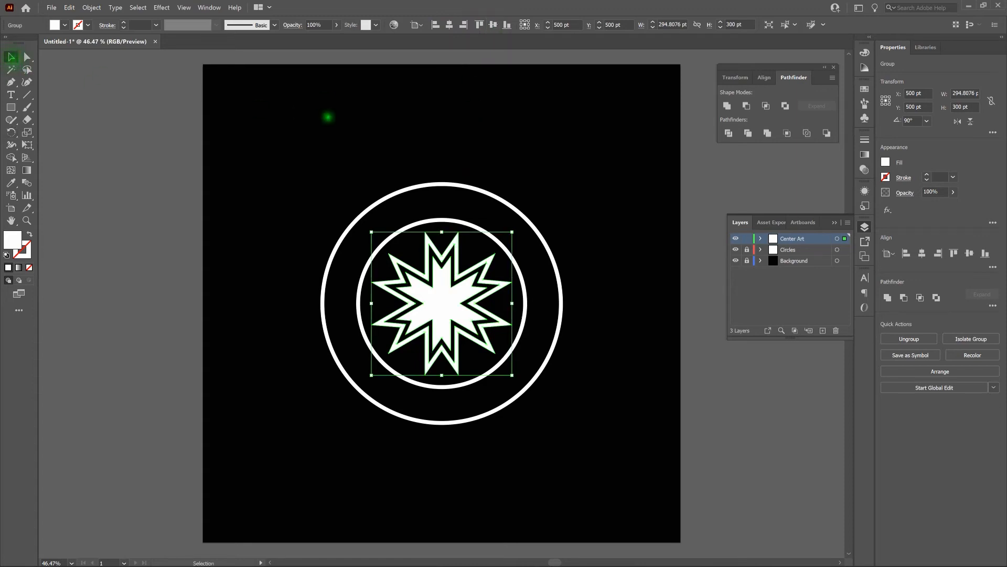
{"action": "left_click", "coordinate": [328, 117]}
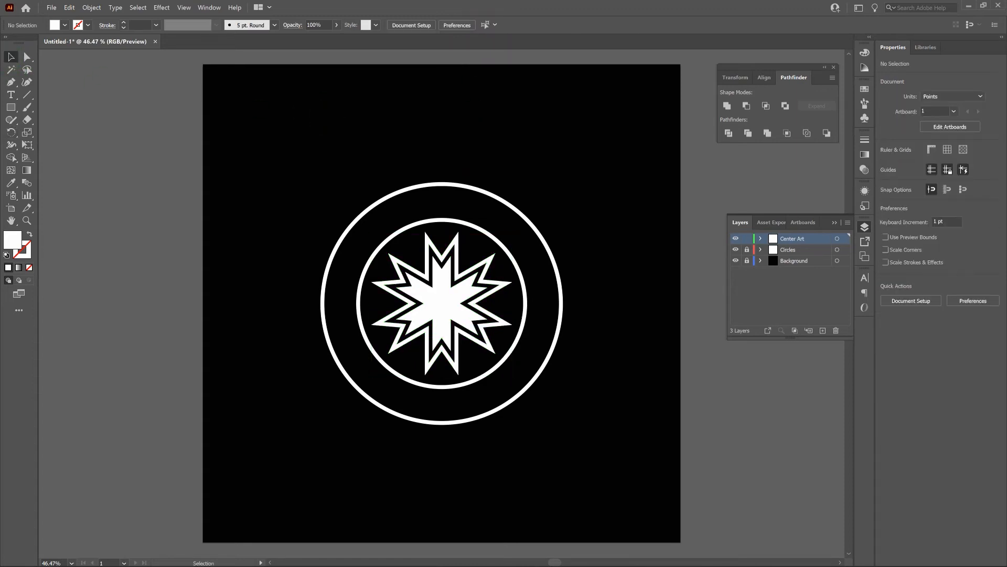
Lock the Center Art layer and add a new layer named Top Type above it.
{"action": "left_click", "coordinate": [746, 238]}
{"action": "left_click", "coordinate": [822, 330]}
{"action": "left_click", "coordinate": [795, 234]}
{"action": "double_click", "coordinate": [794, 237]}
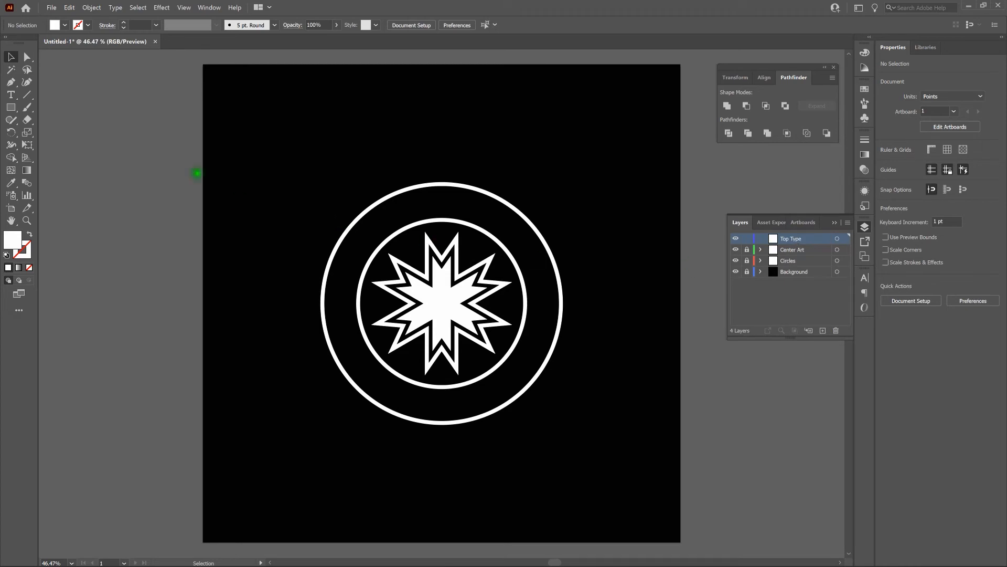
Draw a circle about 427 pt in diameter from the artboard's center, between the two outlined circles.
{"action": "left_click", "coordinate": [11, 107]}
{"action": "left_click_drag", "start_coordinate": [13, 110], "coordinate": [50, 133]}
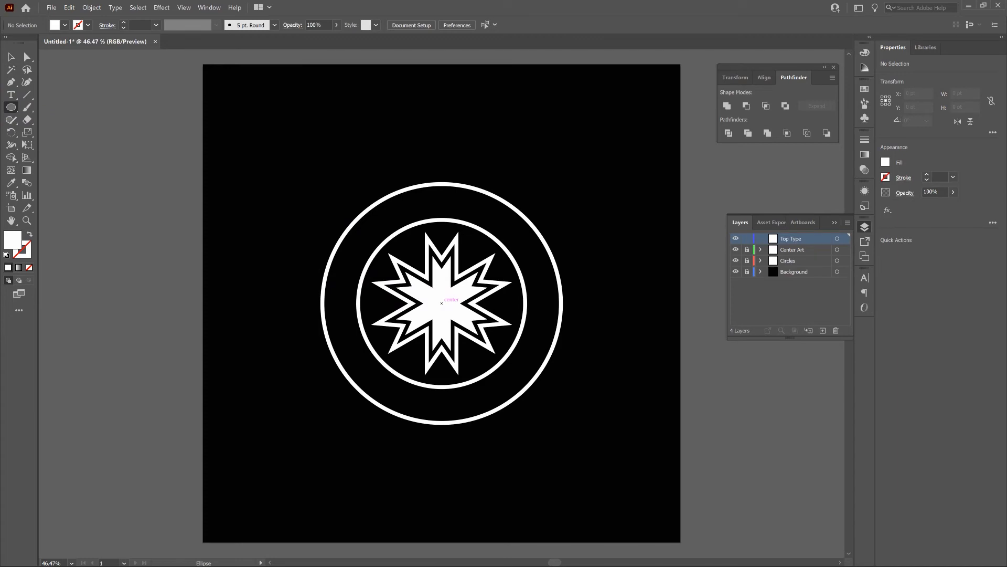
{"action": "left_click_drag", "start_coordinate": [442, 303], "coordinate": [446, 307]}
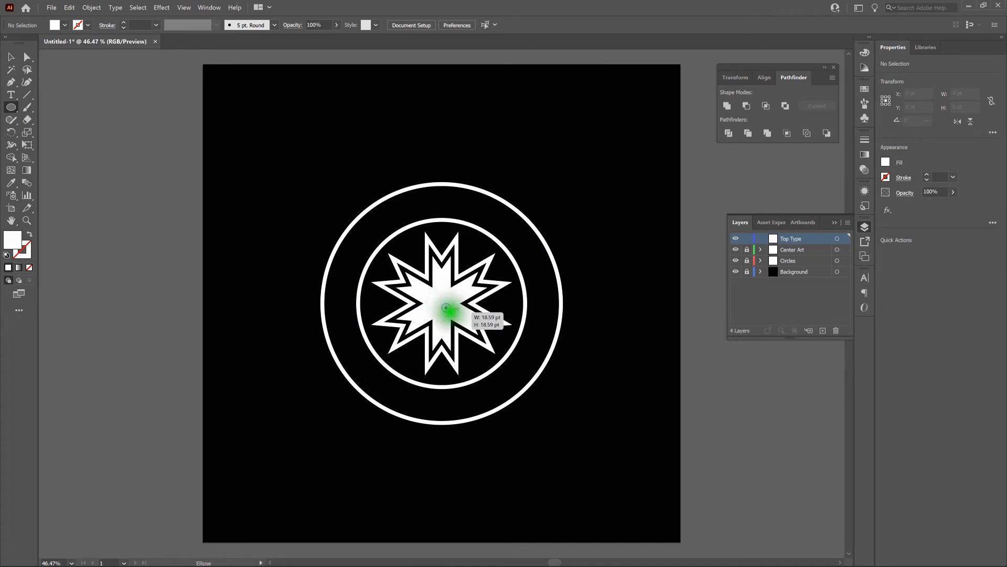
{"action": "left_click_drag", "start_coordinate": [446, 308], "coordinate": [504, 403]}
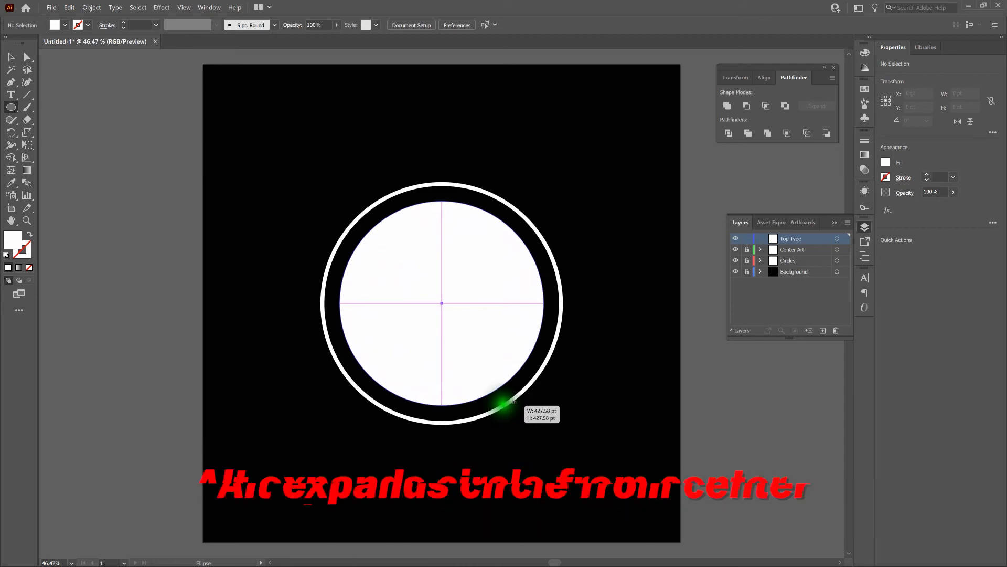
{"action": "left_click_drag", "start_coordinate": [503, 403], "coordinate": [503, 403]}
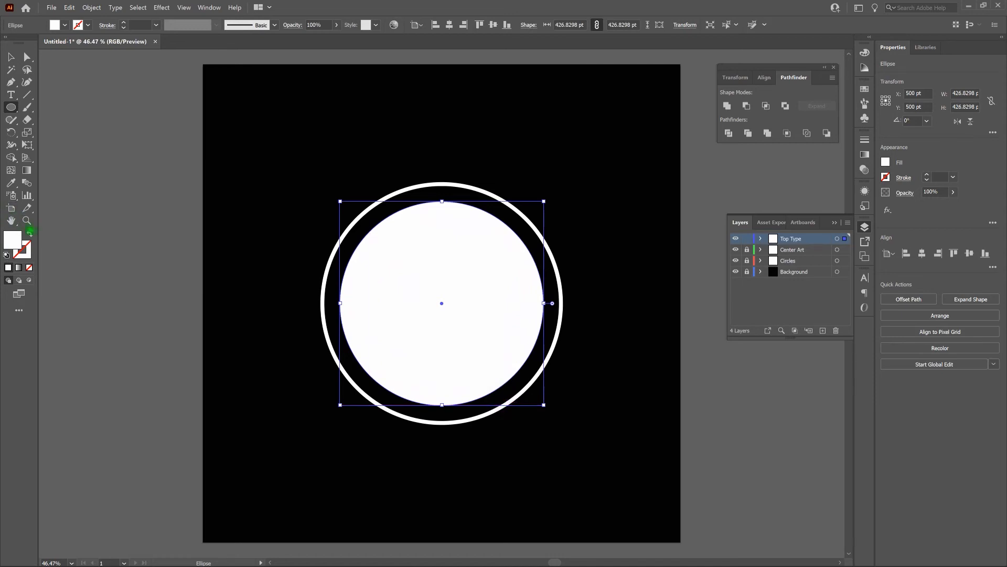
Swap the new circle's fill and stroke so it has no fill and a white outline, and deselect it.
{"action": "left_click", "coordinate": [29, 234]}
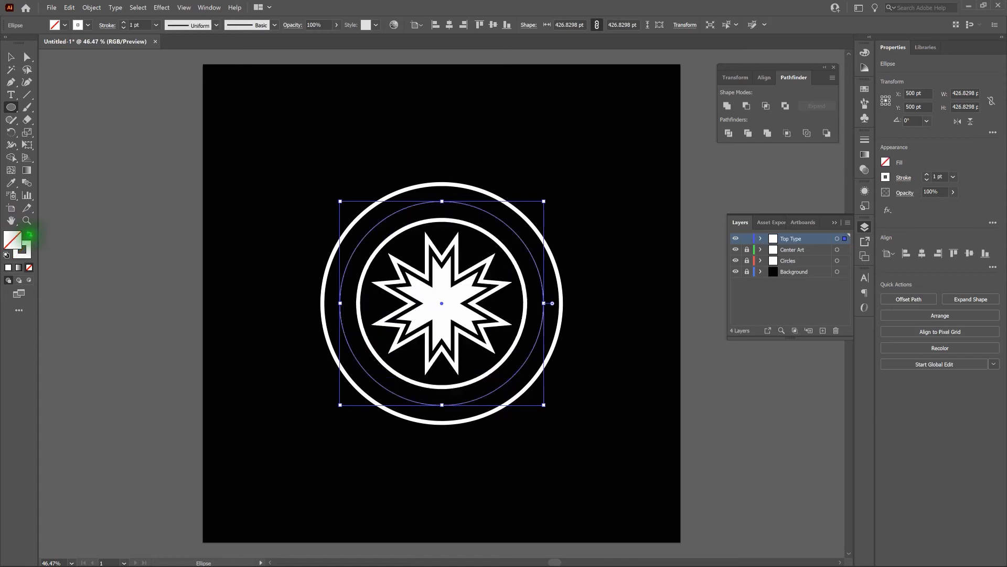
{"action": "key", "text": "v"}
{"action": "left_click", "coordinate": [176, 158]}
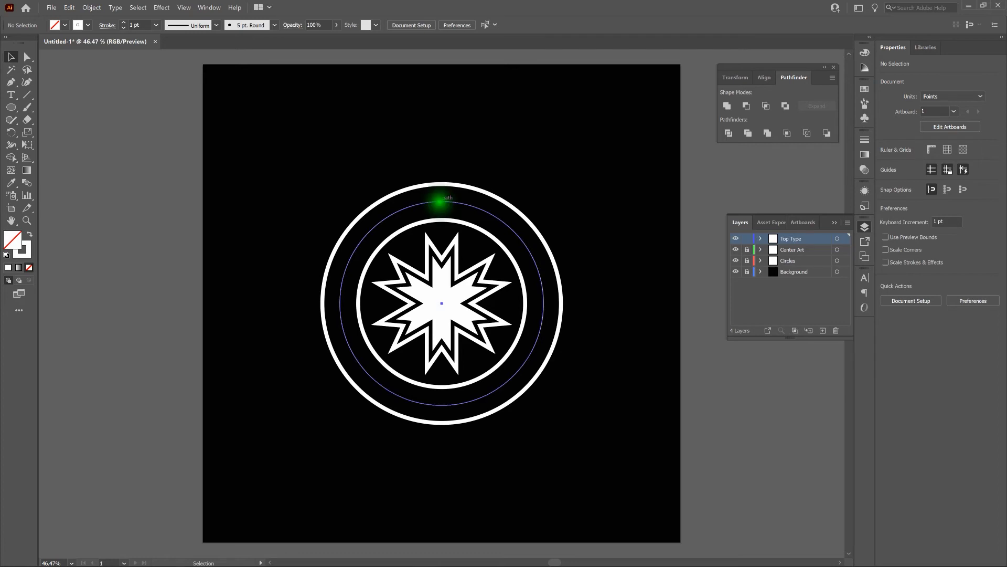
Turn the middle circle into a type path starting at its bottom anchor with Type on a Path, and delete the placeholder text.
{"action": "left_click", "coordinate": [442, 201]}
{"action": "left_click", "coordinate": [10, 95]}
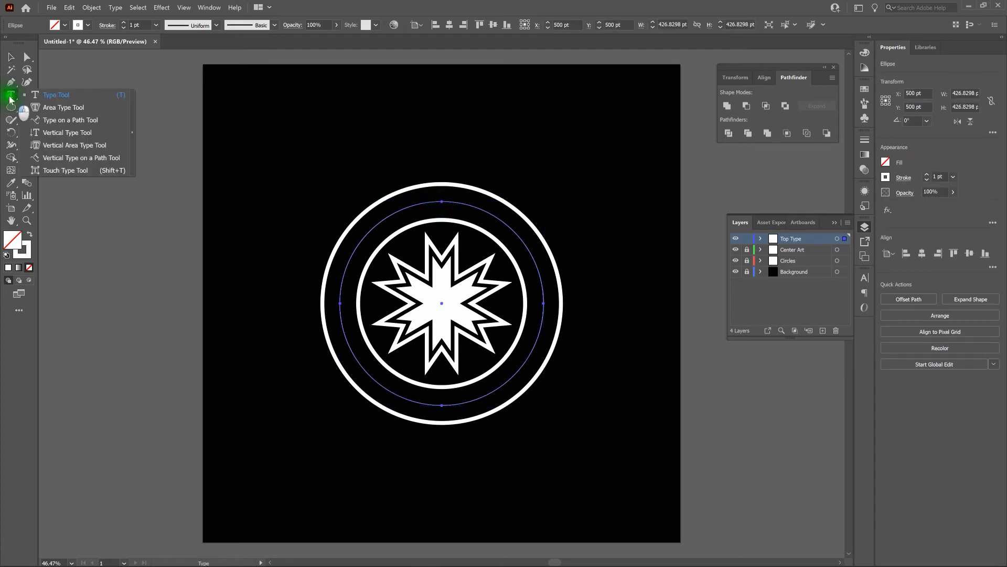
{"action": "left_click_drag", "start_coordinate": [10, 97], "coordinate": [52, 122]}
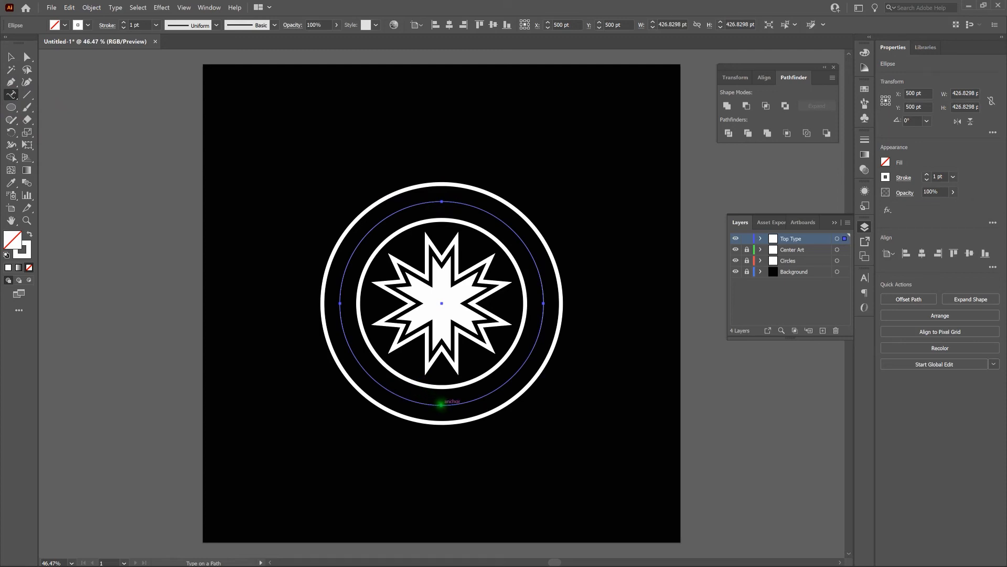
{"action": "left_click", "coordinate": [442, 404]}
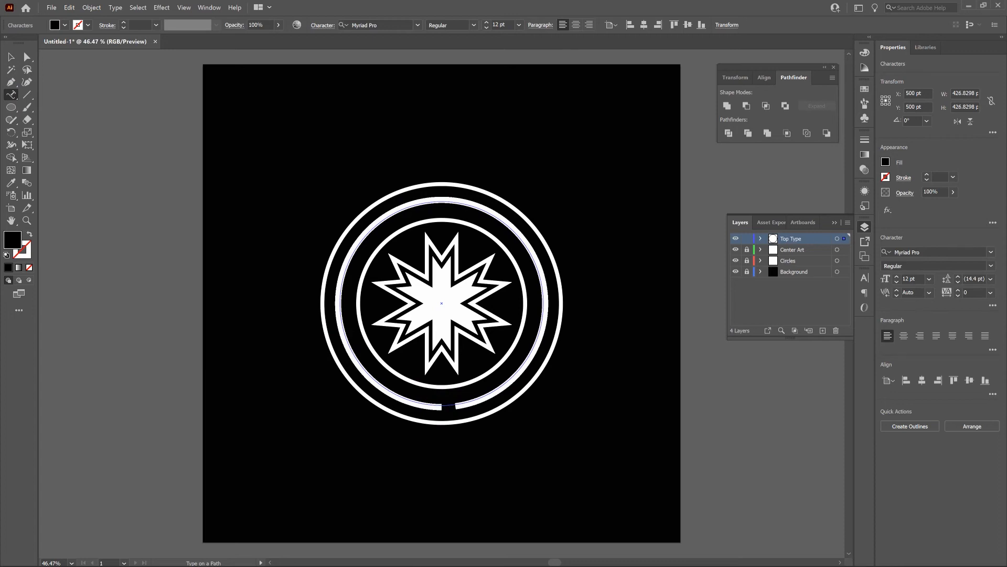
{"action": "key", "text": "BackSpace"}
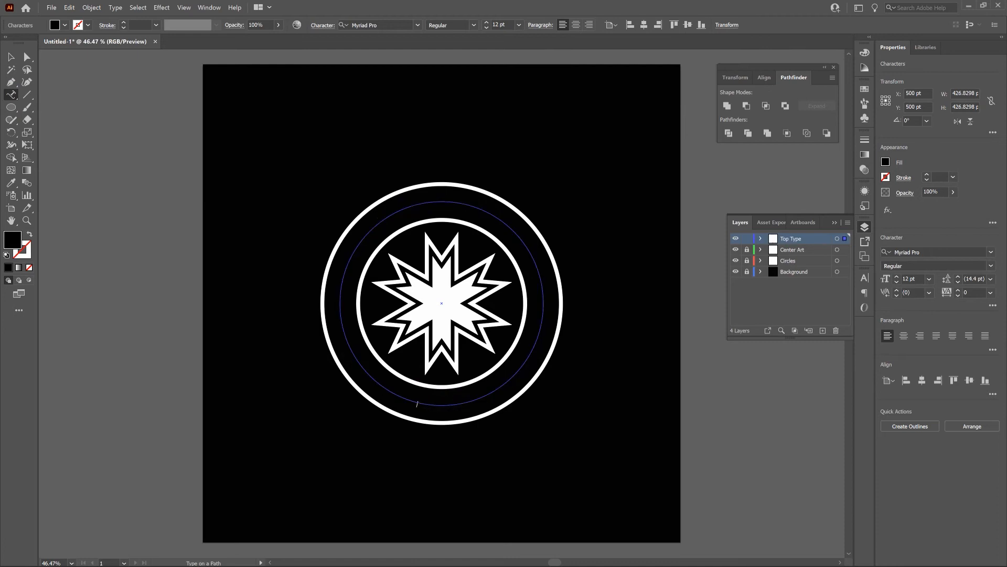
Select all of the DIMENSION path text, give it a white fill with no stroke, and center-align it.
{"action": "key", "text": "ctrl"}
{"action": "key", "text": "ctrl+a"}
{"action": "left_click", "coordinate": [7, 255]}
{"action": "left_click", "coordinate": [22, 253]}
{"action": "left_click", "coordinate": [29, 267]}
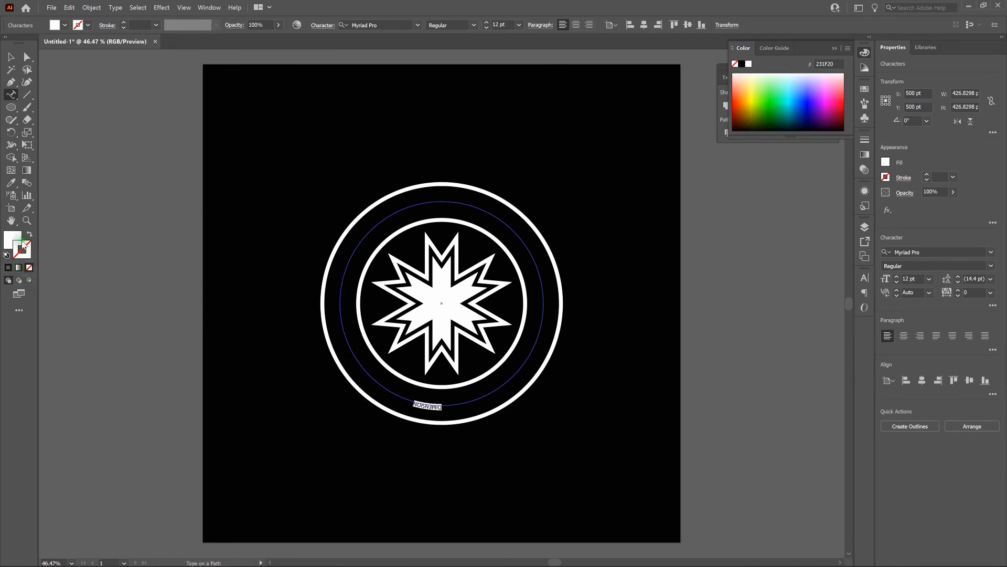
{"action": "left_click", "coordinate": [577, 24]}
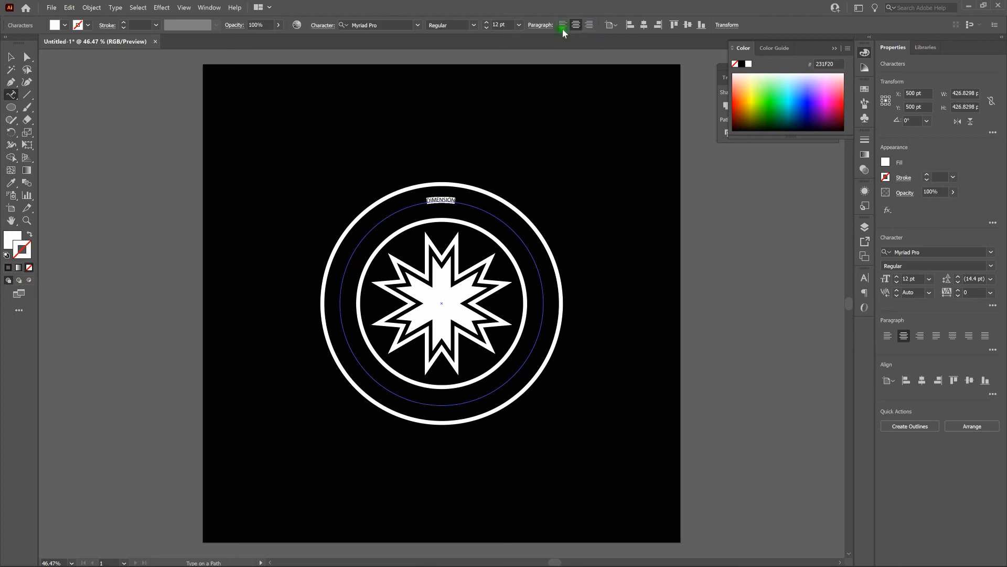
Set the DIMENSION text to the ModernSociety Regular font at 64 pt.
{"action": "left_click", "coordinate": [388, 26]}
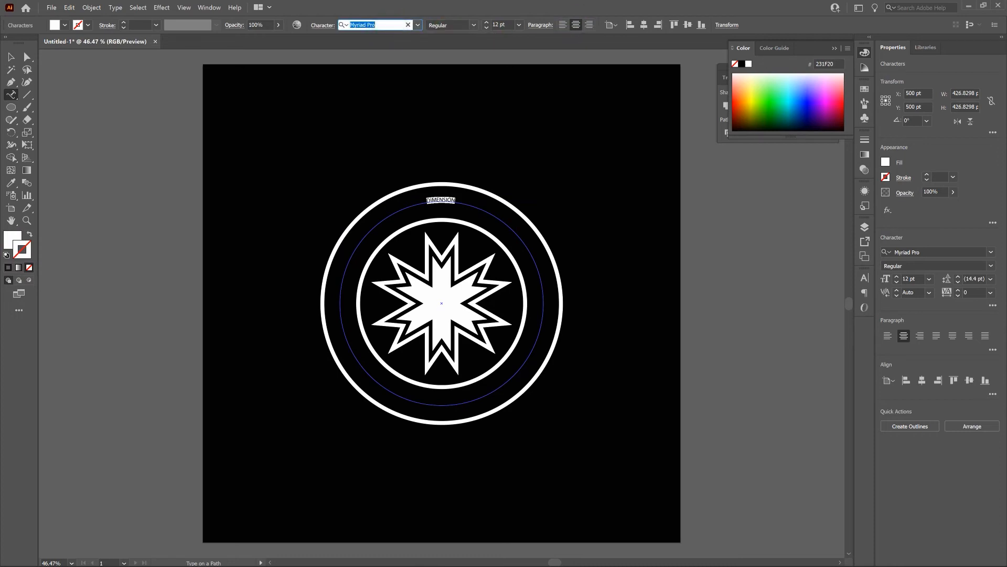
{"action": "type", "text": "MODER"}
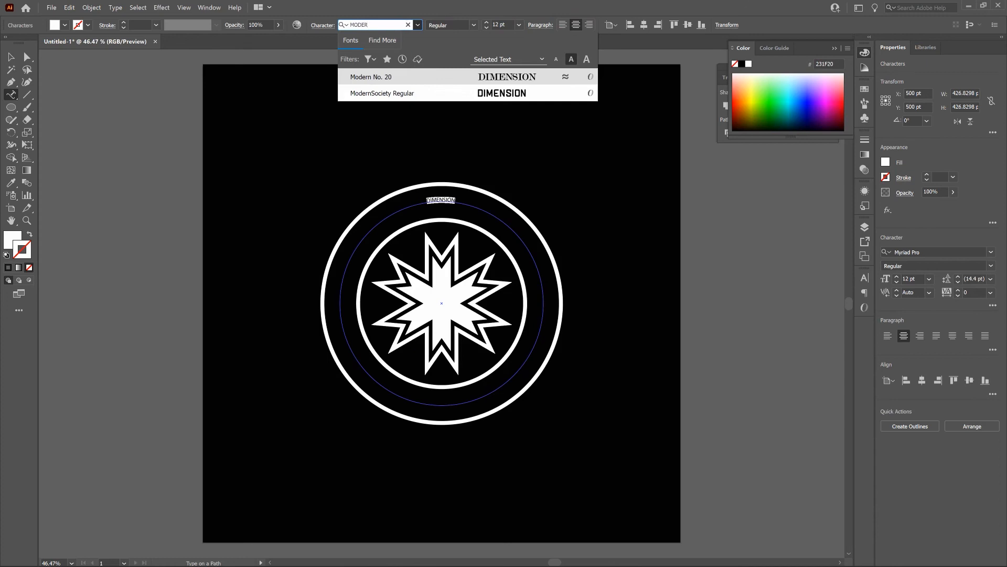
{"action": "left_click", "coordinate": [410, 92]}
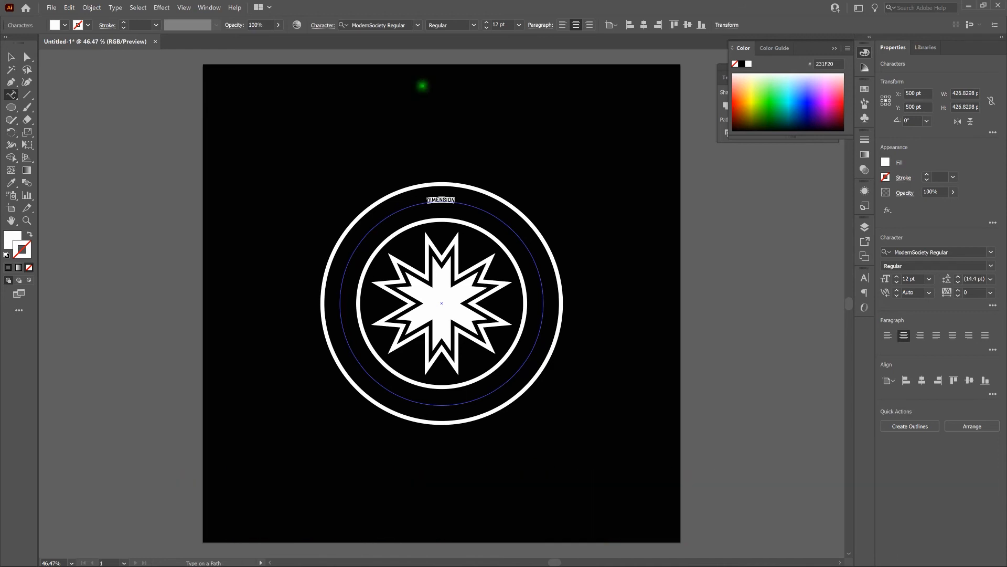
{"action": "left_click", "coordinate": [504, 25]}
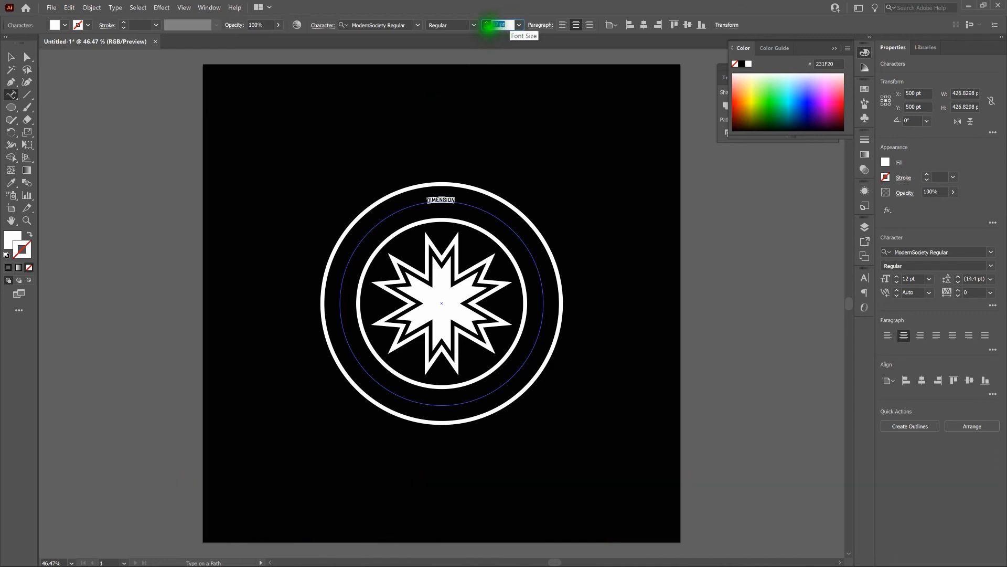
{"action": "type", "text": "6"}
{"action": "key", "text": "Return"}
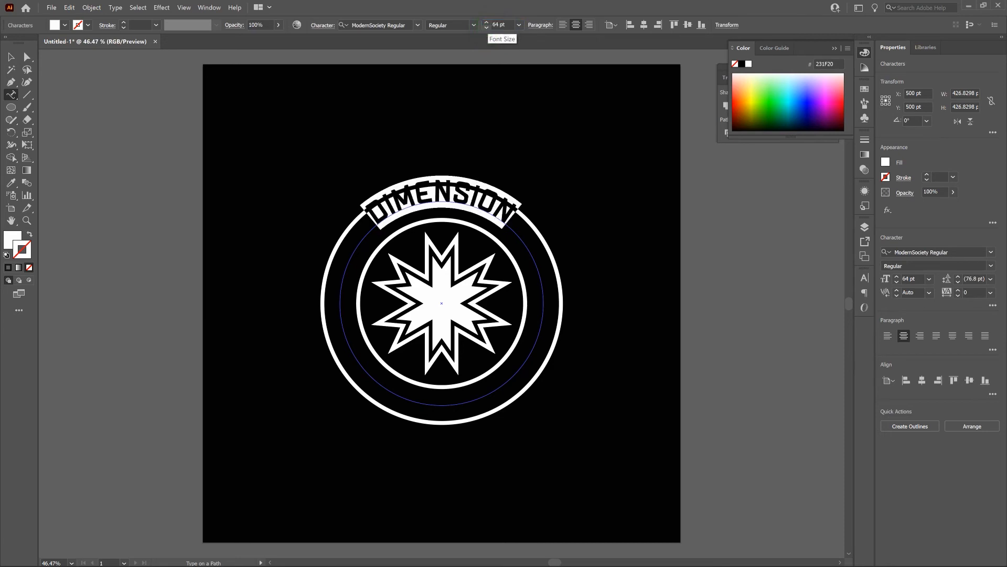
Set the DIMENSION text's Align to Path option to Center in Type on a Path Options, with the preview on.
{"action": "left_click", "coordinate": [12, 58]}
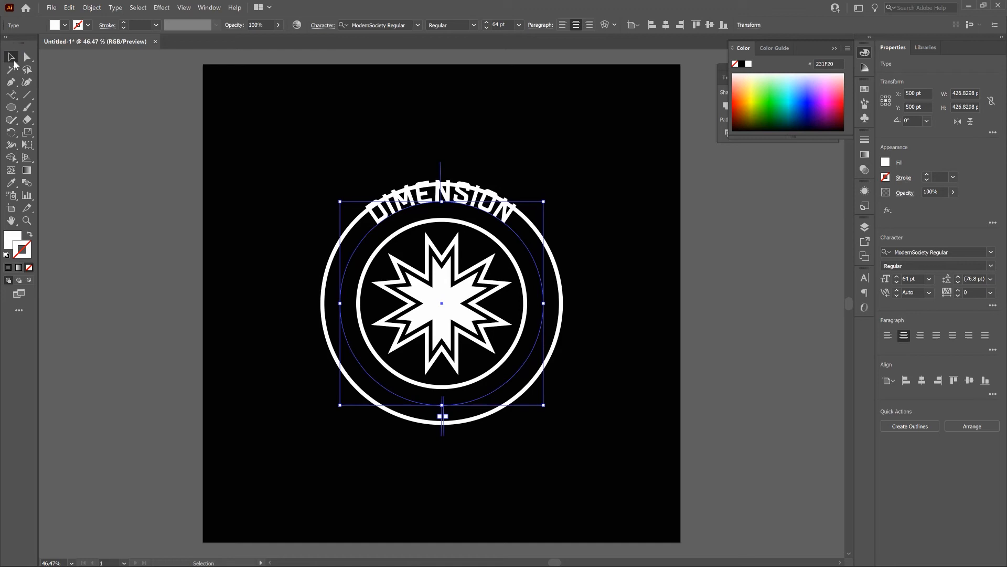
{"action": "double_click", "coordinate": [13, 97]}
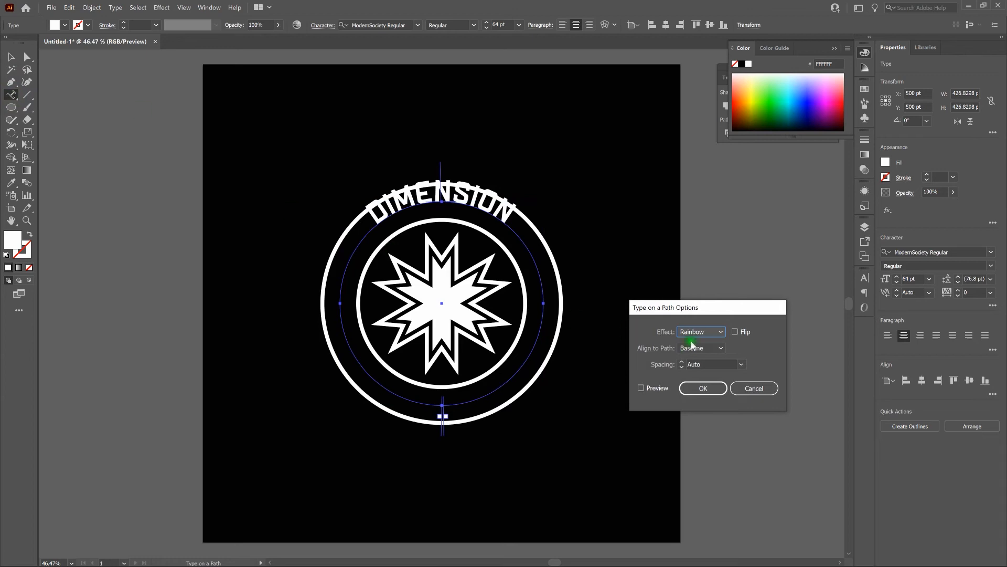
{"action": "left_click", "coordinate": [711, 348]}
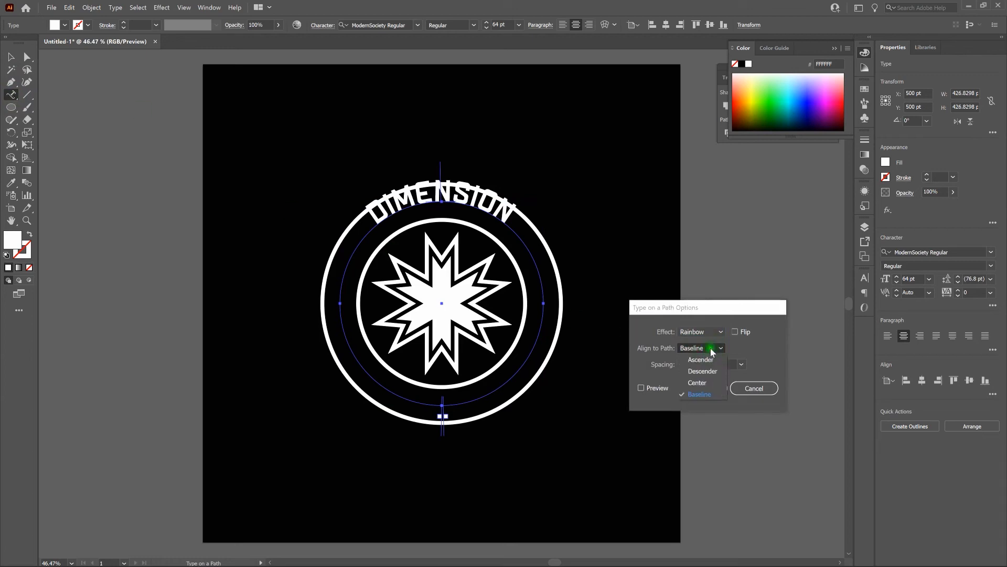
{"action": "left_click", "coordinate": [708, 383]}
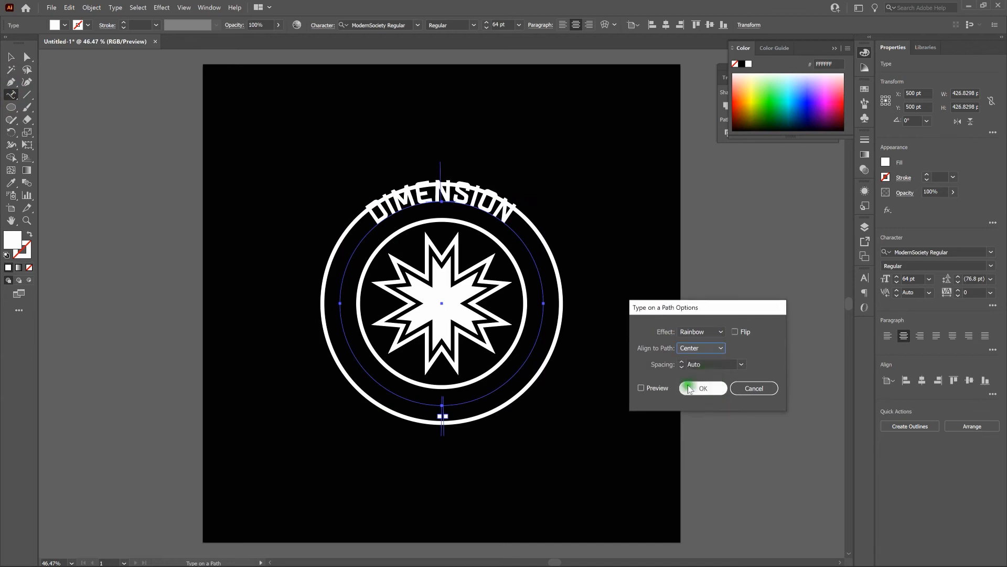
{"action": "left_click", "coordinate": [663, 390]}
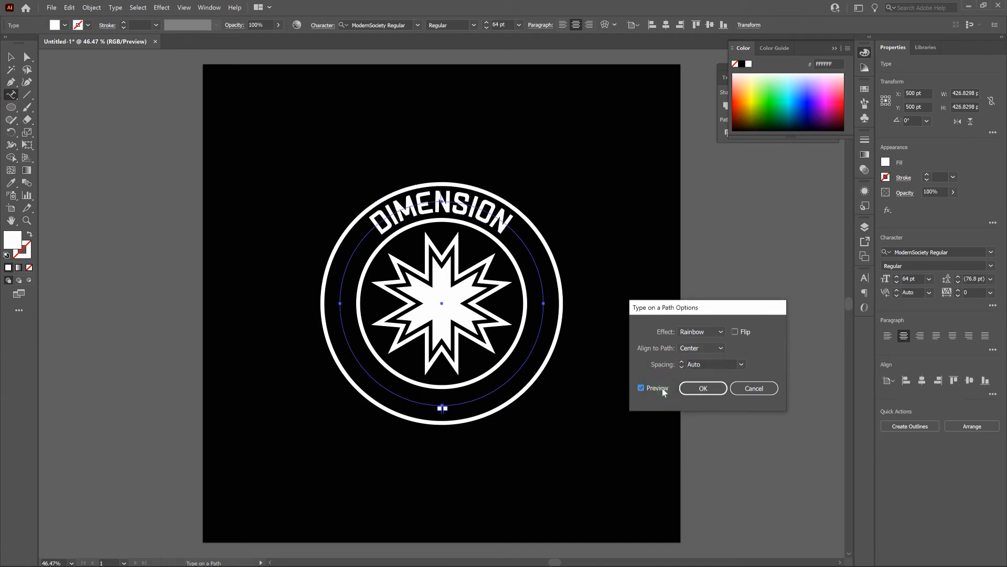
{"action": "left_click", "coordinate": [687, 388]}
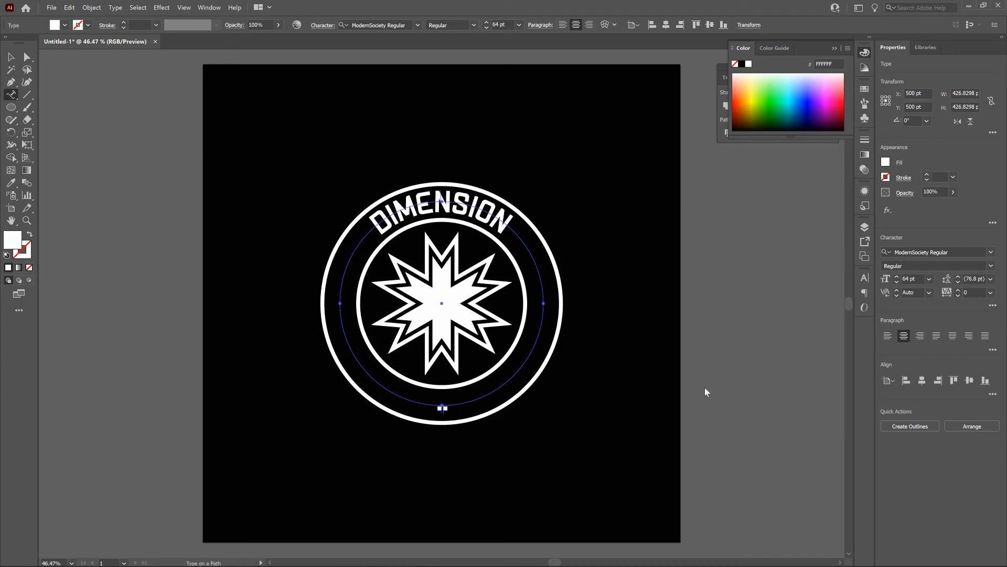
Scale the DIMENSION text and its circular path uniformly to 99.5%.
{"action": "double_click", "coordinate": [29, 135]}
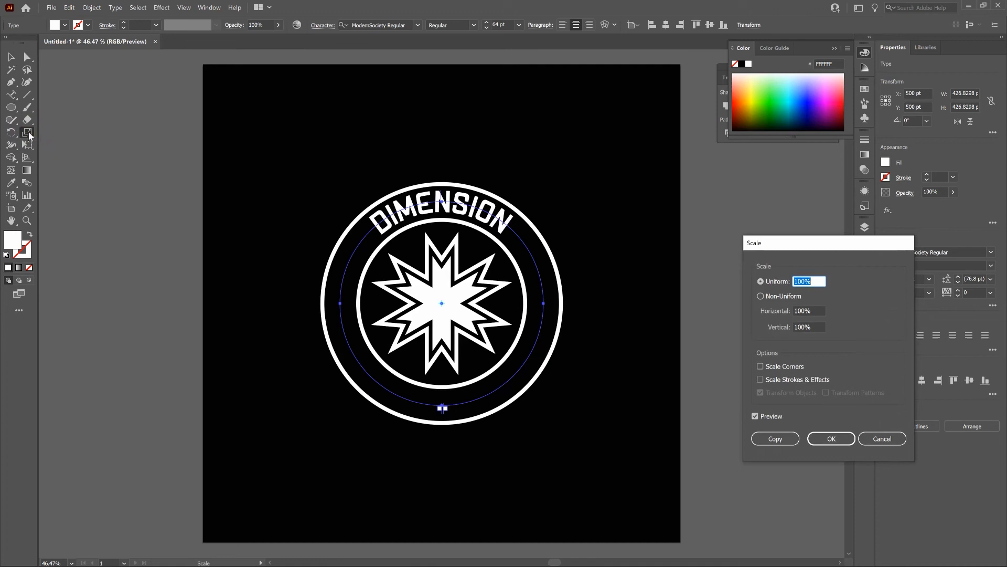
{"action": "key", "text": "Down"}
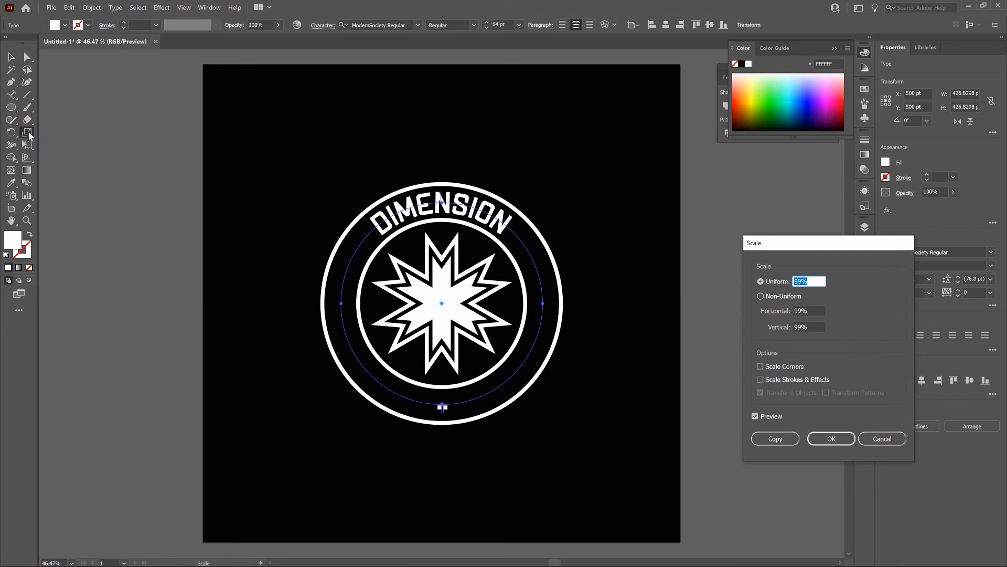
{"action": "type", "text": "99"}
{"action": "key", "text": "Tab"}
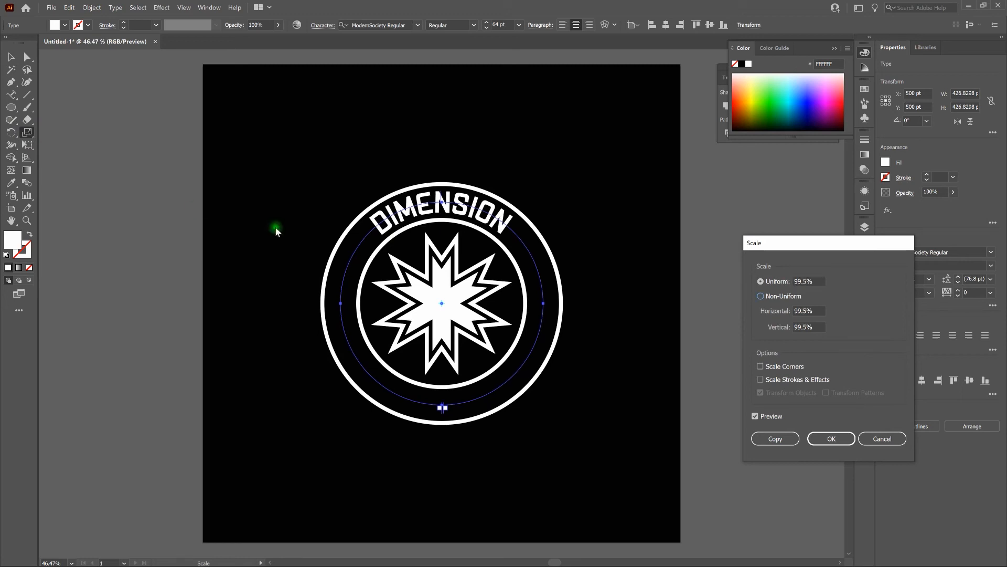
{"action": "left_click", "coordinate": [827, 439]}
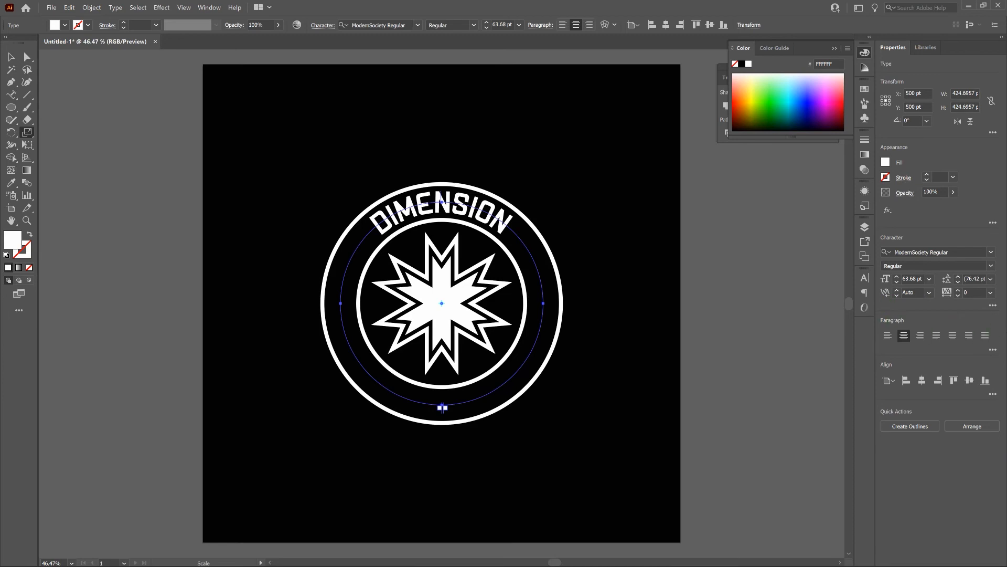
Set the DIMENSION text's tracking to 100 in the character settings and deselect it.
{"action": "left_click", "coordinate": [217, 8]}
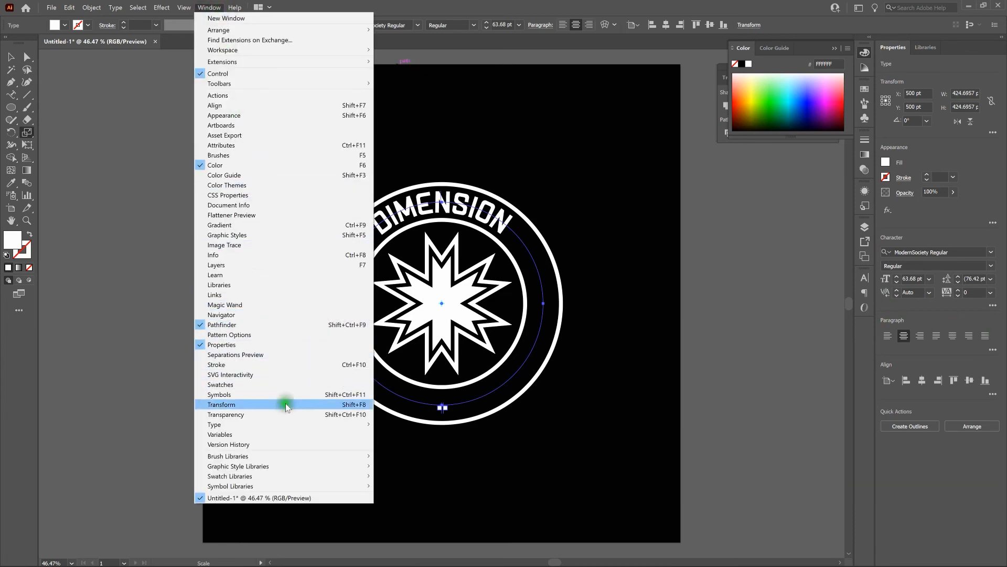
{"action": "mouse_move", "coordinate": [290, 423]}
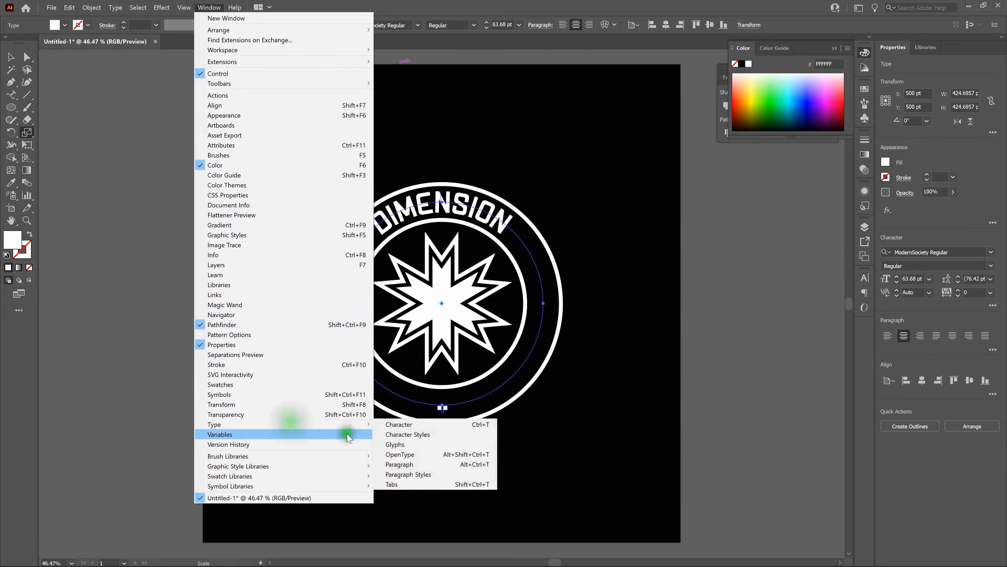
{"action": "left_click", "coordinate": [405, 425]}
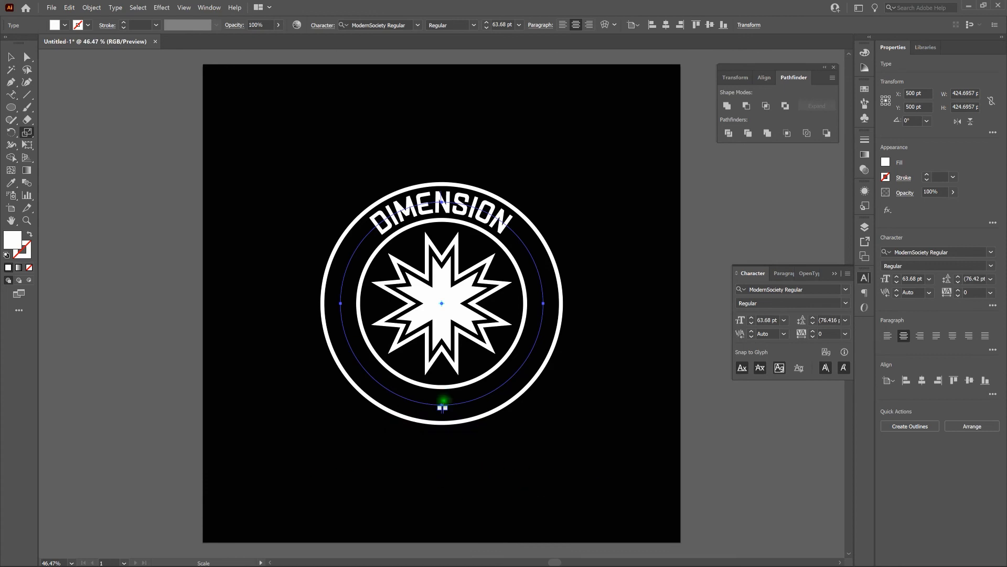
{"action": "left_click", "coordinate": [829, 333]}
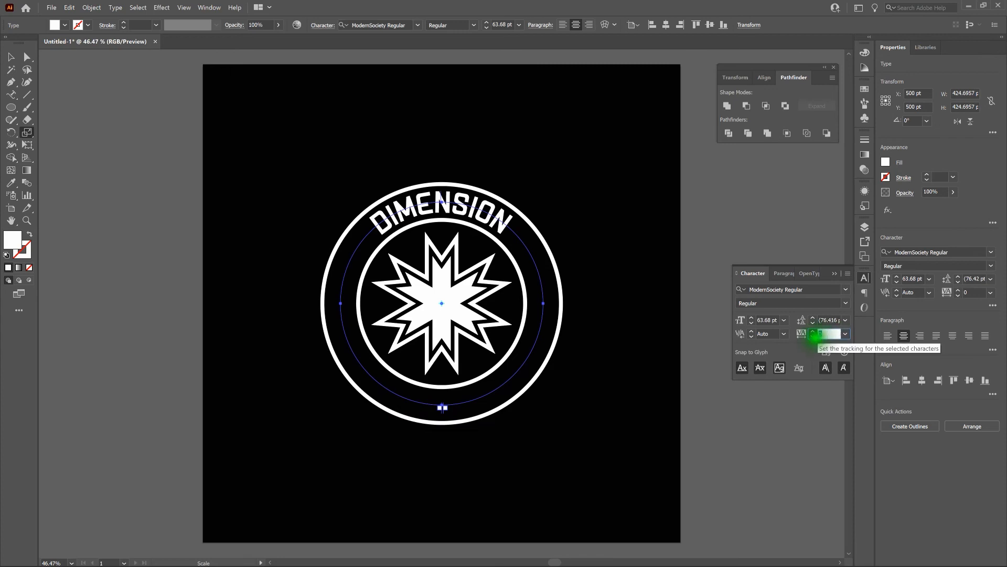
{"action": "type", "text": "100"}
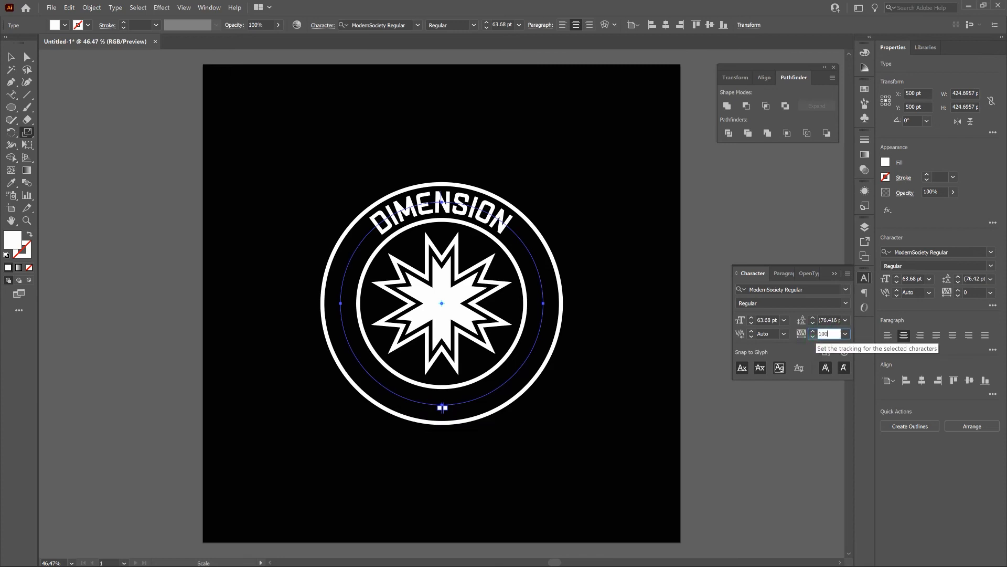
{"action": "key", "text": "Return"}
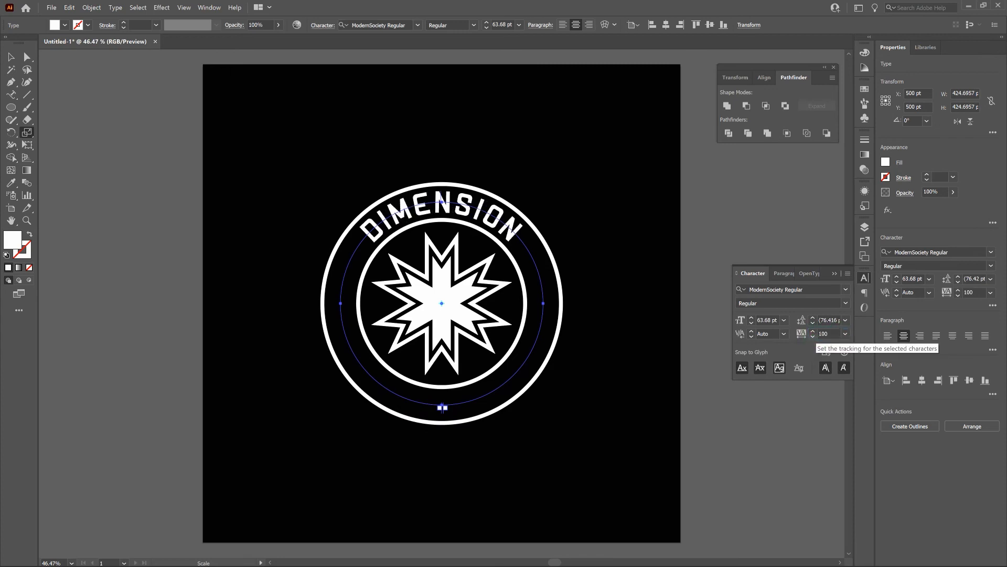
{"action": "key", "text": "v"}
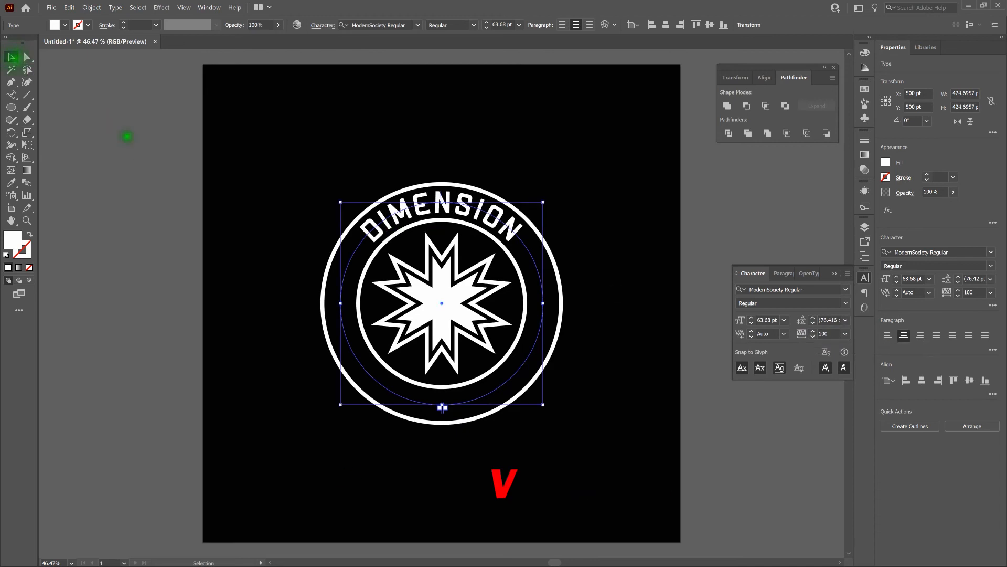
{"action": "left_click", "coordinate": [132, 141]}
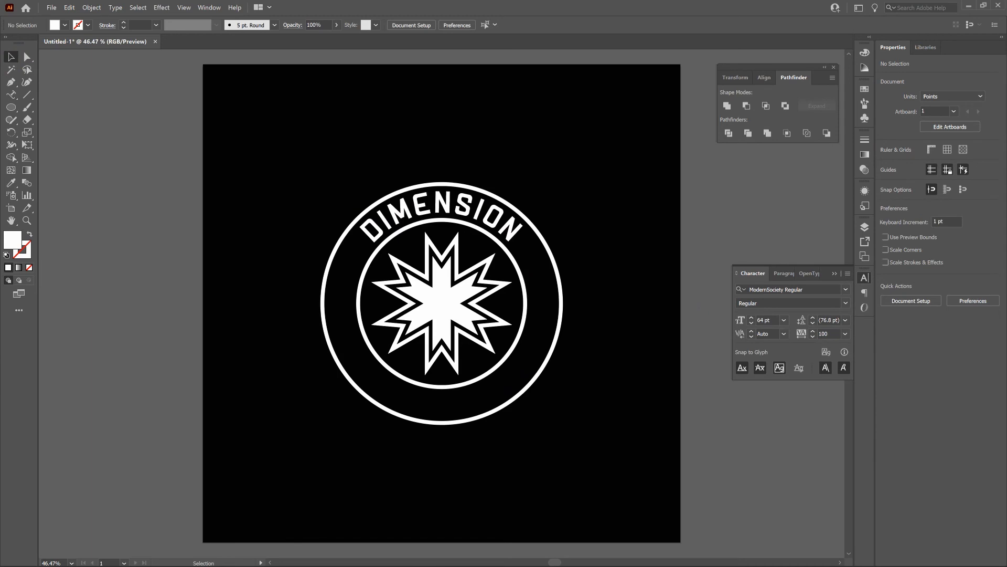
Lock the Top Type layer and add a new layer named Bottom Type above it.
{"action": "key", "text": "F7"}
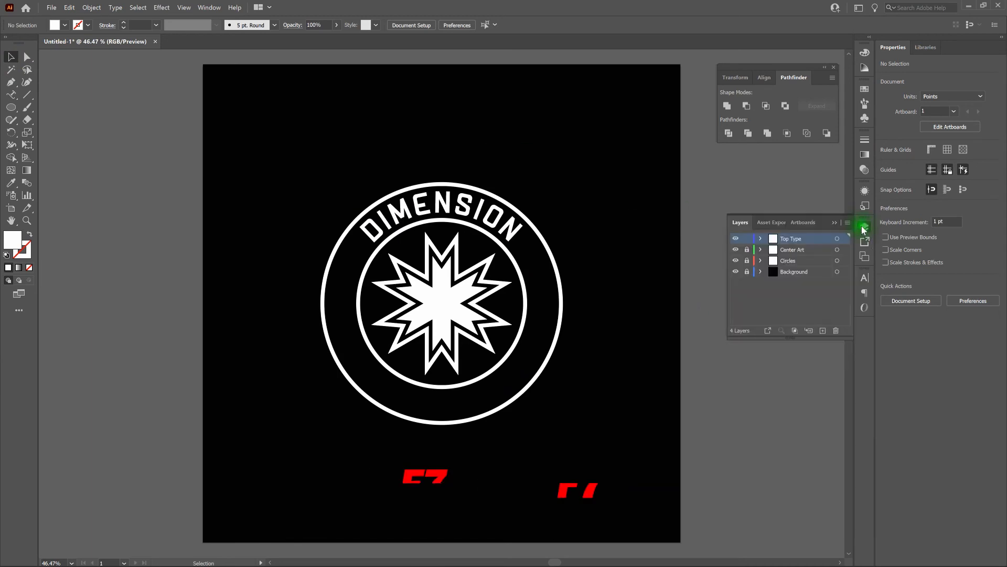
{"action": "left_click", "coordinate": [747, 239]}
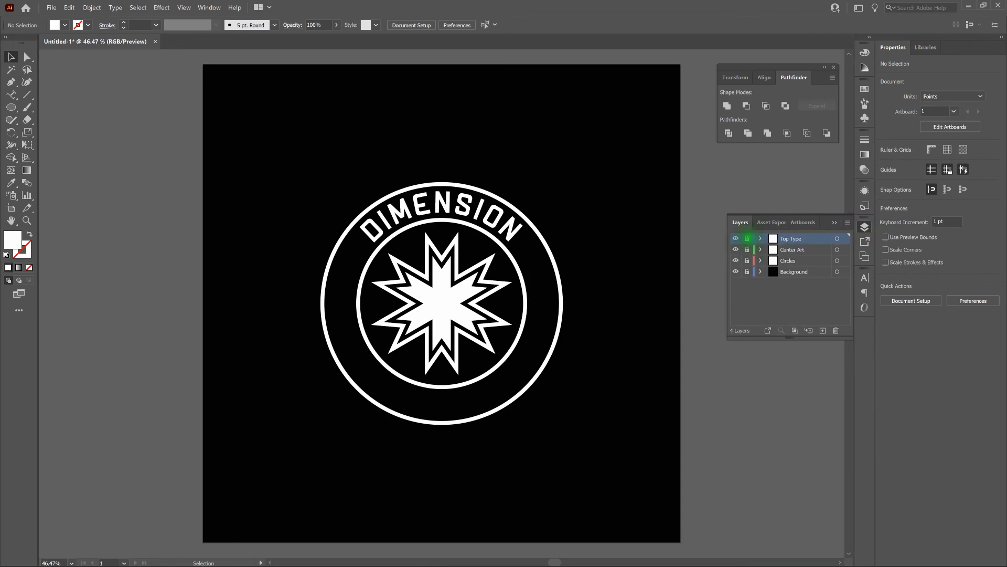
{"action": "left_click", "coordinate": [823, 330]}
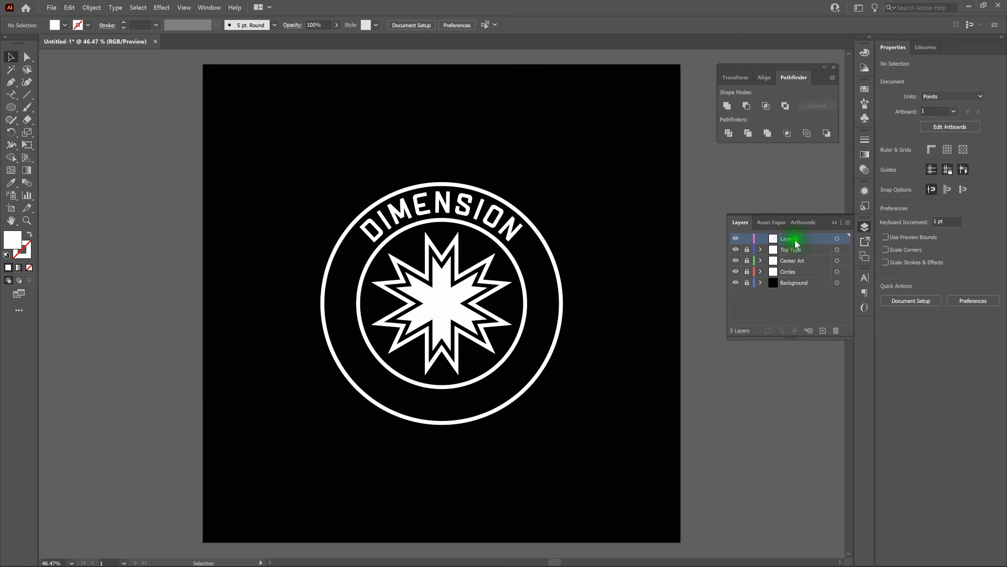
{"action": "key", "text": "BackSpace"}
{"action": "type", "text": "Bottom Type"}
Draw a circle about 424.7 pt in diameter from the artboard's center on the Bottom Type layer.
{"action": "left_click", "coordinate": [11, 107]}
{"action": "key", "text": "l"}
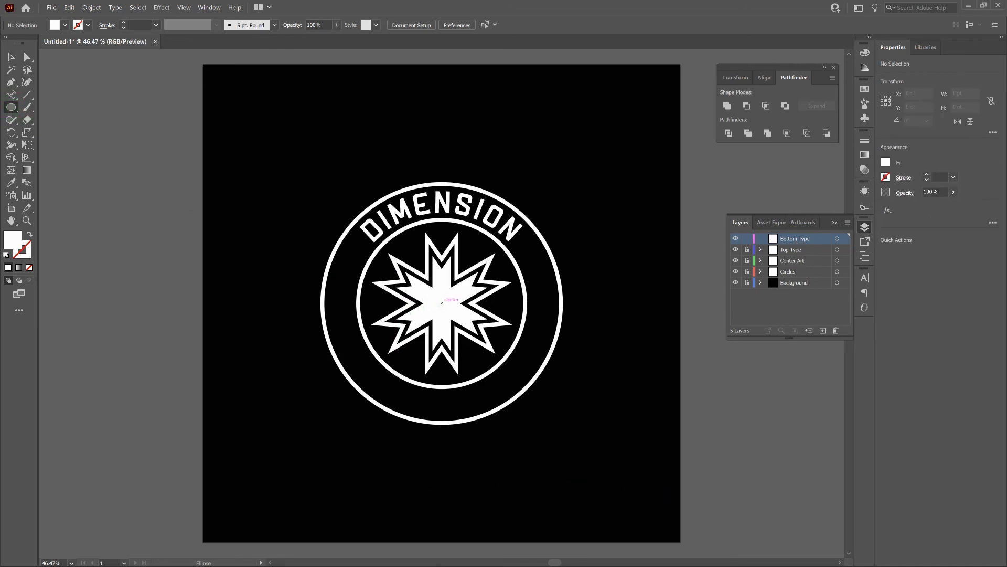
{"action": "left_click_drag", "start_coordinate": [442, 302], "coordinate": [517, 403]}
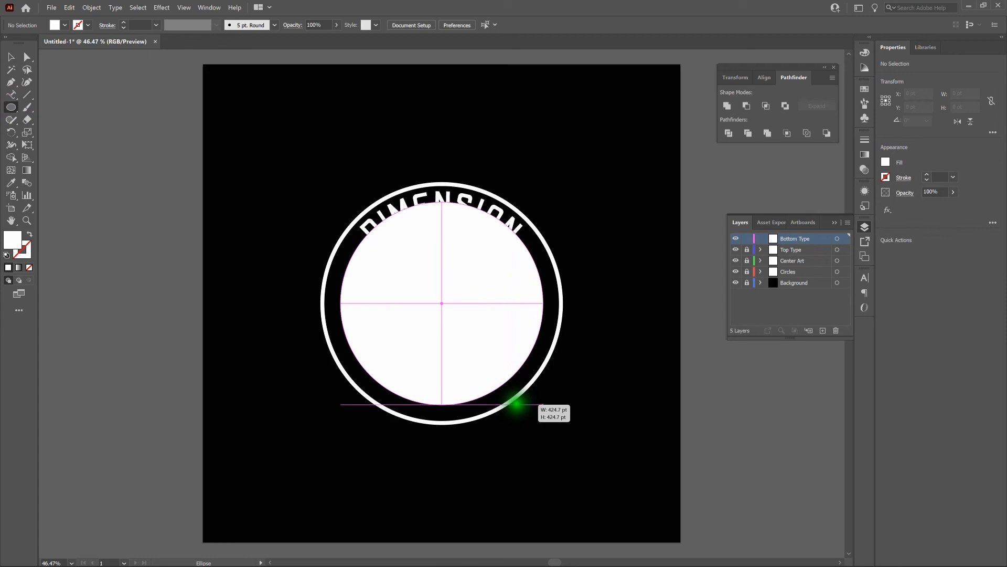
{"action": "left_click_drag", "start_coordinate": [516, 403], "coordinate": [517, 402]}
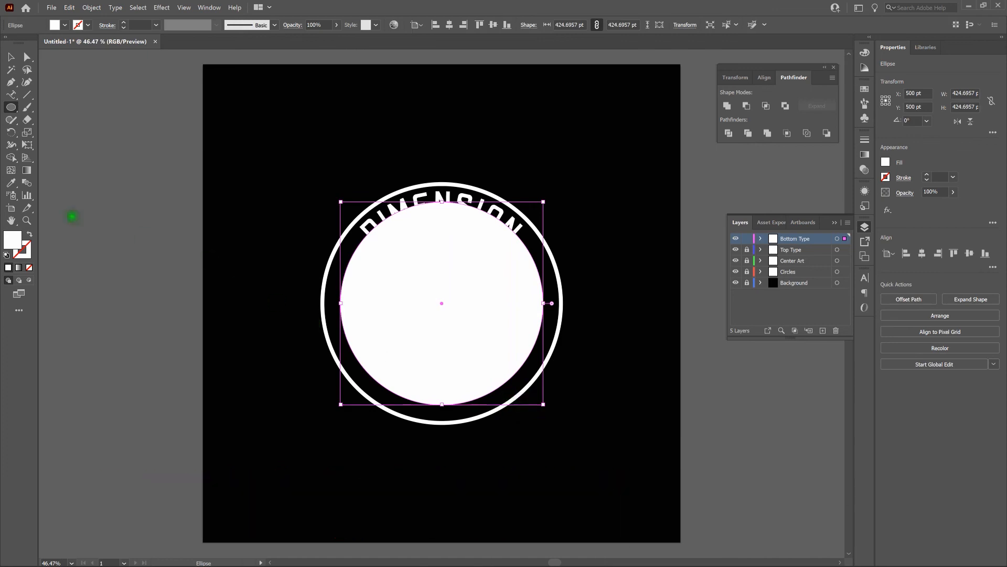
Swap the Bottom Type circle's fill and stroke so it has no fill and a white outline, and deselect it.
{"action": "left_click", "coordinate": [29, 234]}
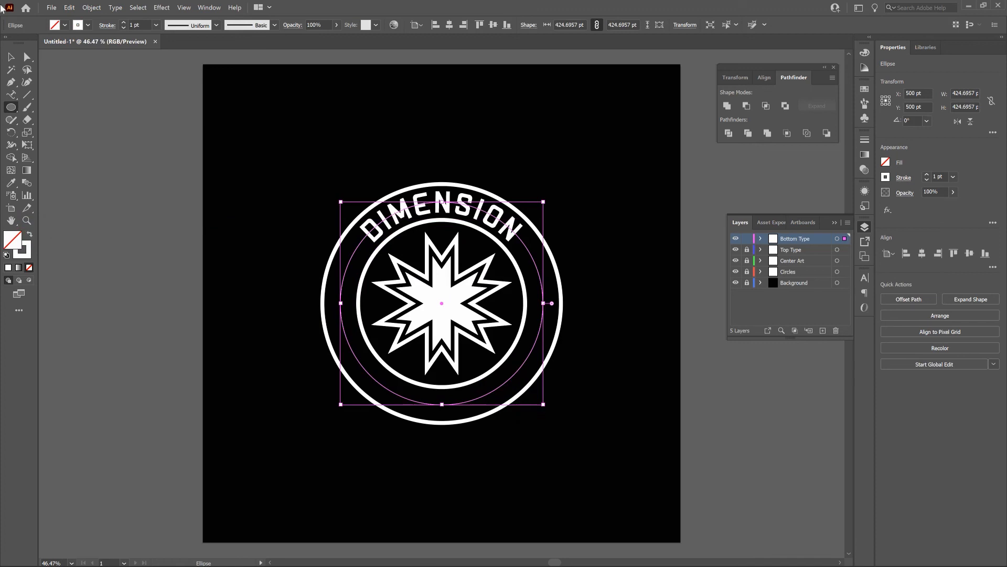
{"action": "left_click", "coordinate": [11, 57]}
{"action": "left_click", "coordinate": [128, 150]}
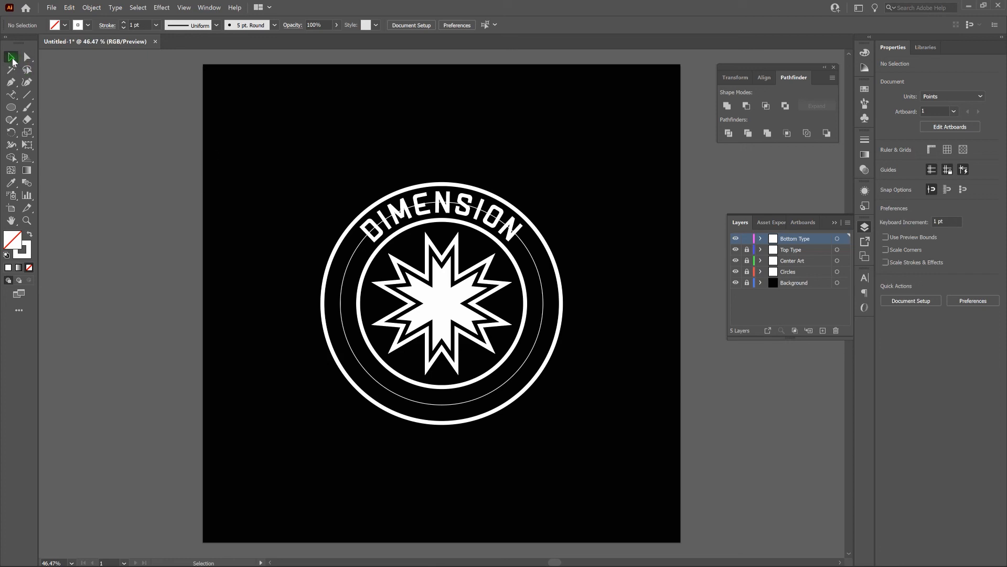
Add path text reading SNOWBOARD CO. along the circle on the Bottom Type layer.
{"action": "key", "text": "v"}
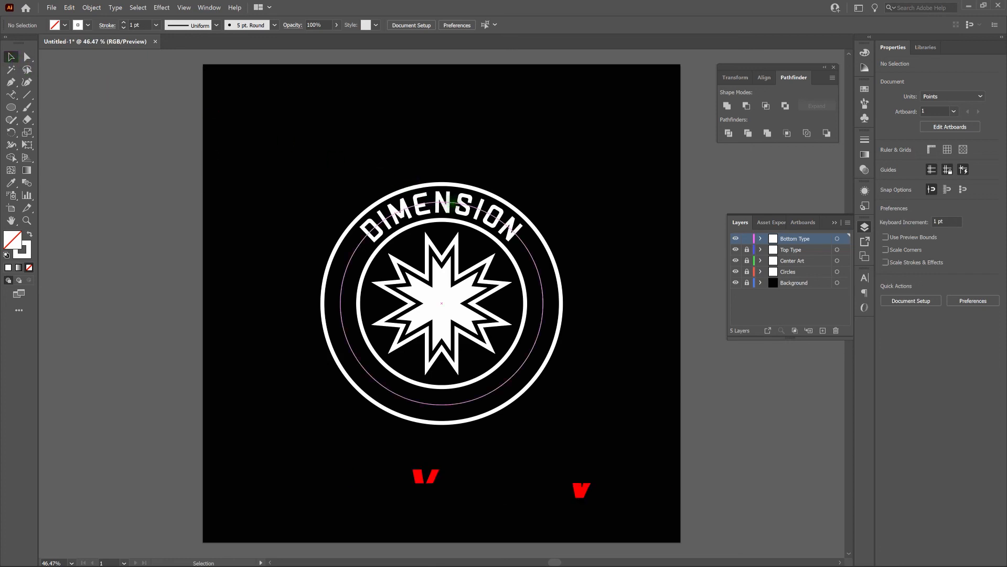
{"action": "left_click", "coordinate": [456, 202]}
{"action": "left_click", "coordinate": [11, 95]}
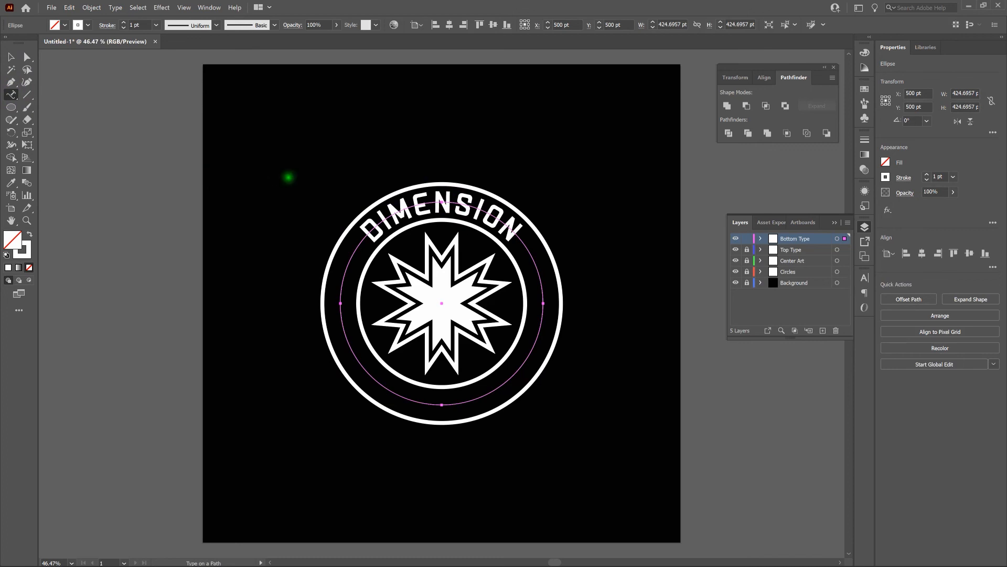
{"action": "left_click", "coordinate": [441, 201]}
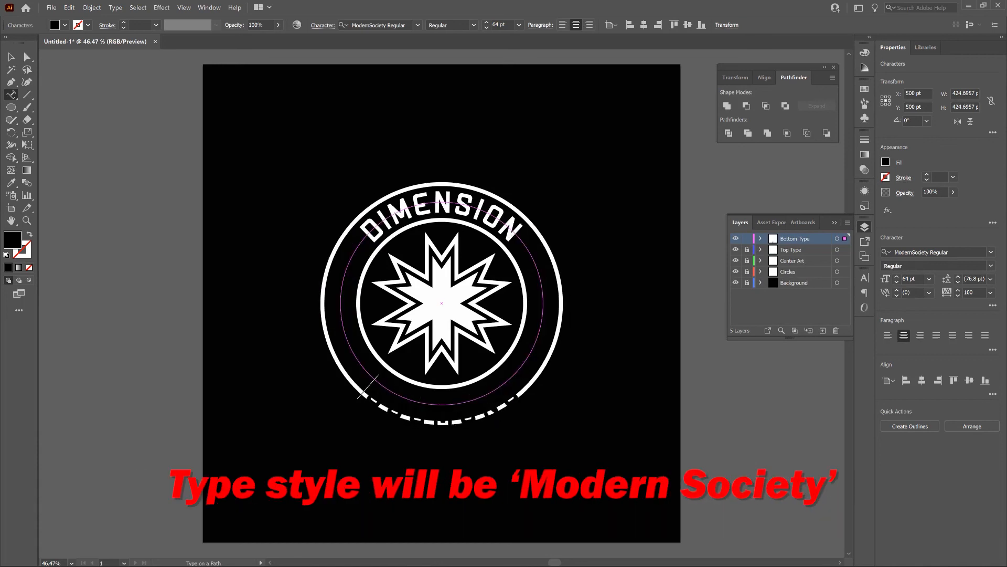
{"action": "type", "text": "ARD CO."}
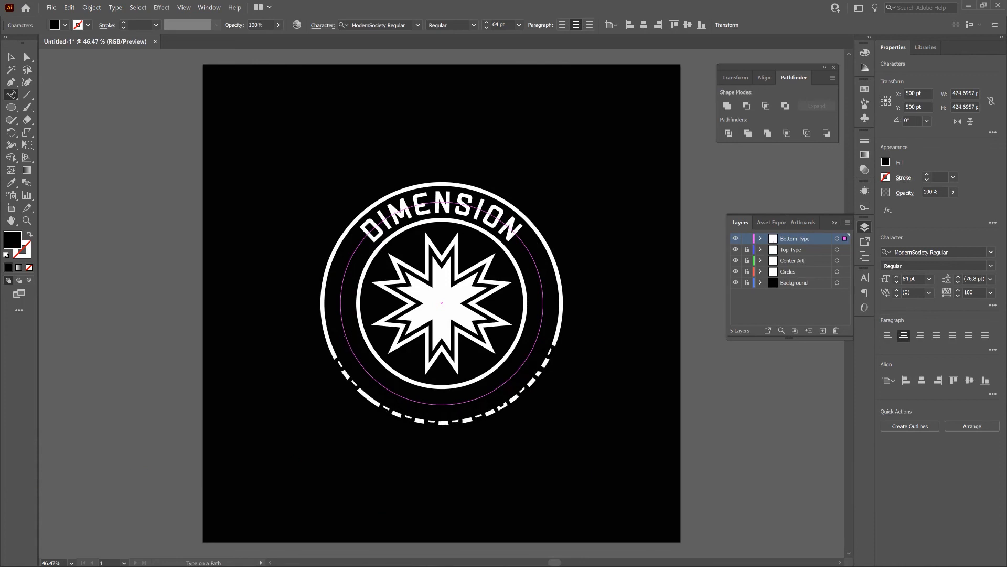
Set the fill of all the SNOWBOARD CO. text to white (FFFFFF) and deselect it.
{"action": "key", "text": "ctrl+a"}
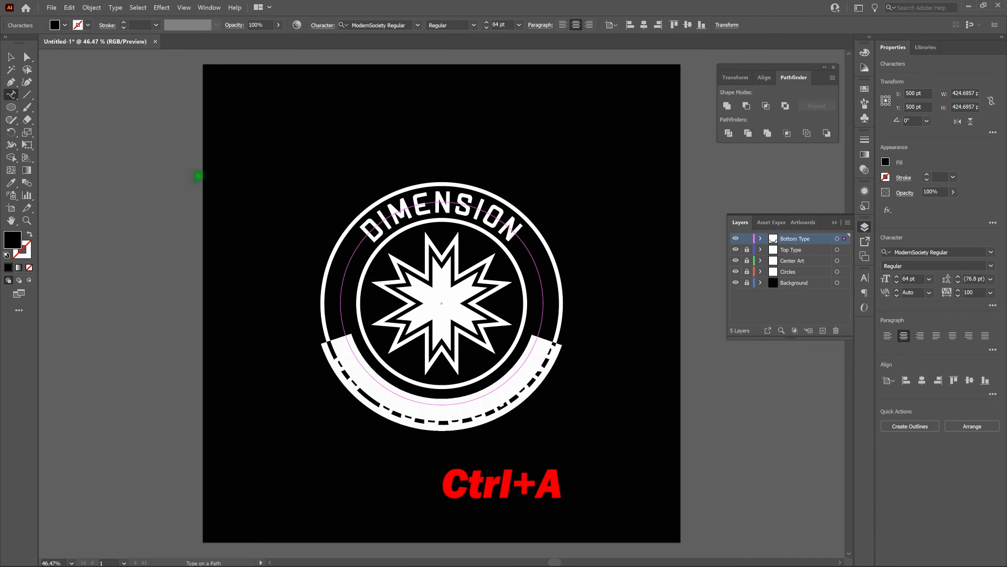
{"action": "double_click", "coordinate": [13, 241]}
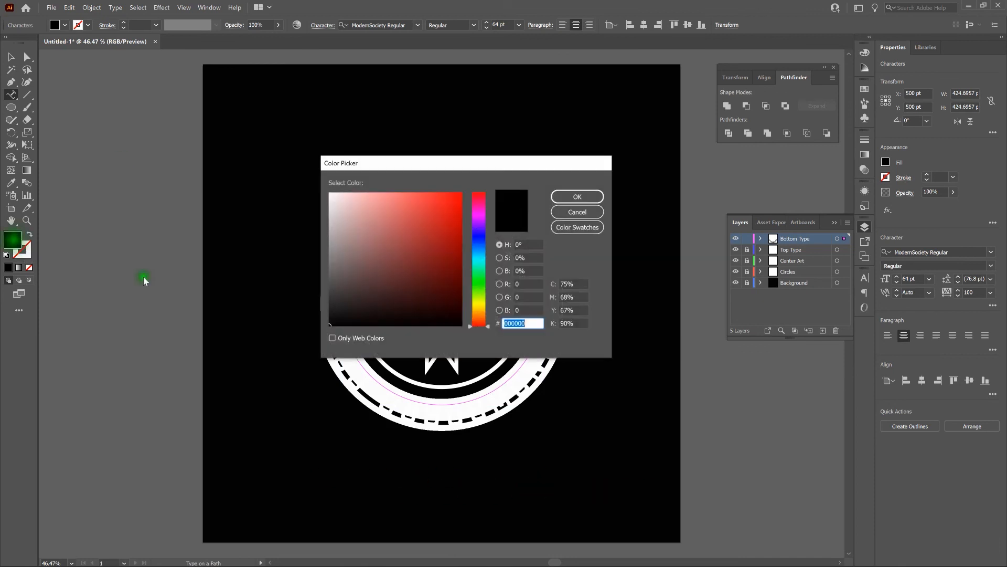
{"action": "left_click_drag", "start_coordinate": [349, 281], "coordinate": [317, 189]}
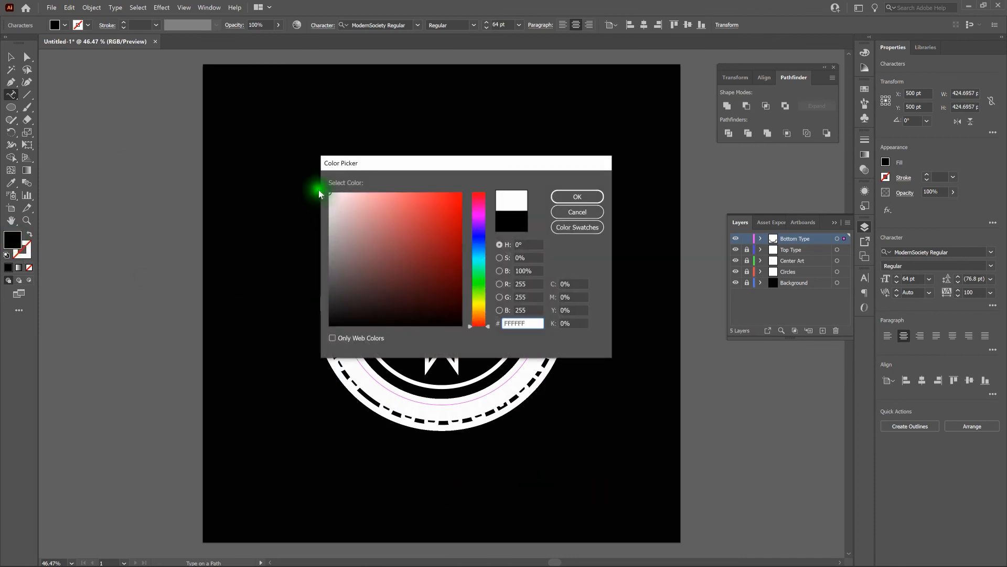
{"action": "left_click", "coordinate": [587, 196]}
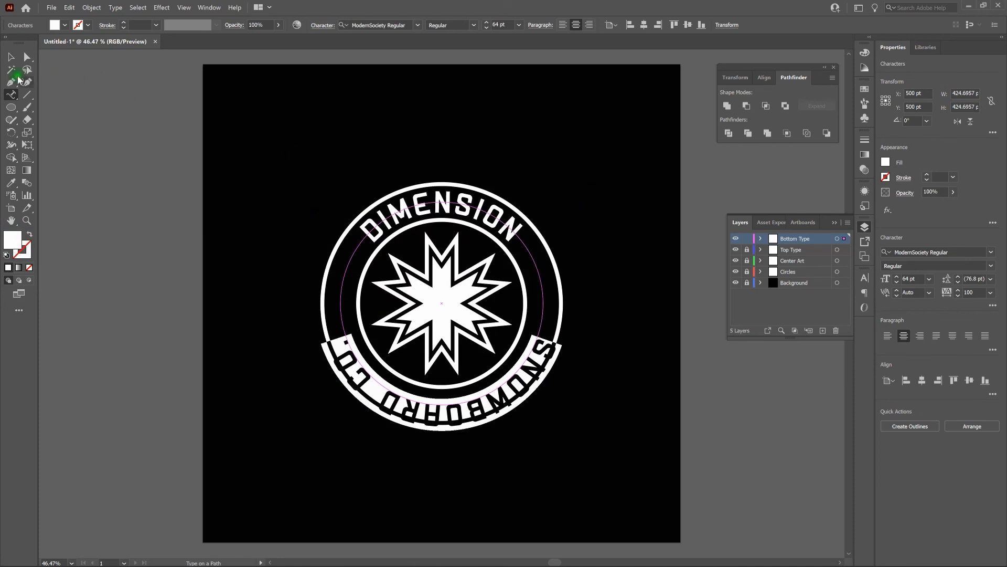
{"action": "left_click", "coordinate": [10, 56]}
{"action": "left_click", "coordinate": [127, 143]}
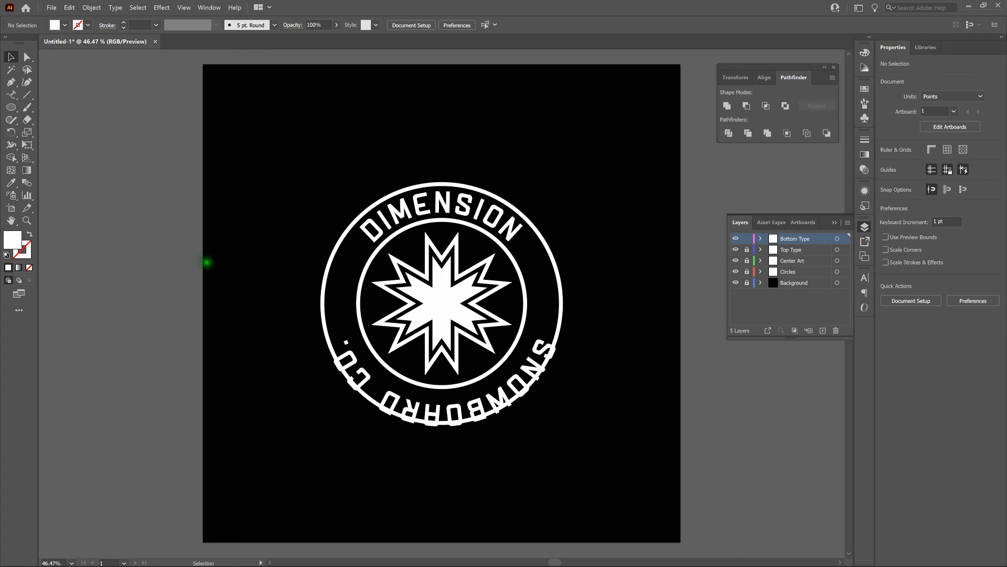
Flip the SNOWBOARD CO. text on its path and align it to the path's center, with the preview enabled.
{"action": "key", "text": "v"}
{"action": "left_click", "coordinate": [347, 344]}
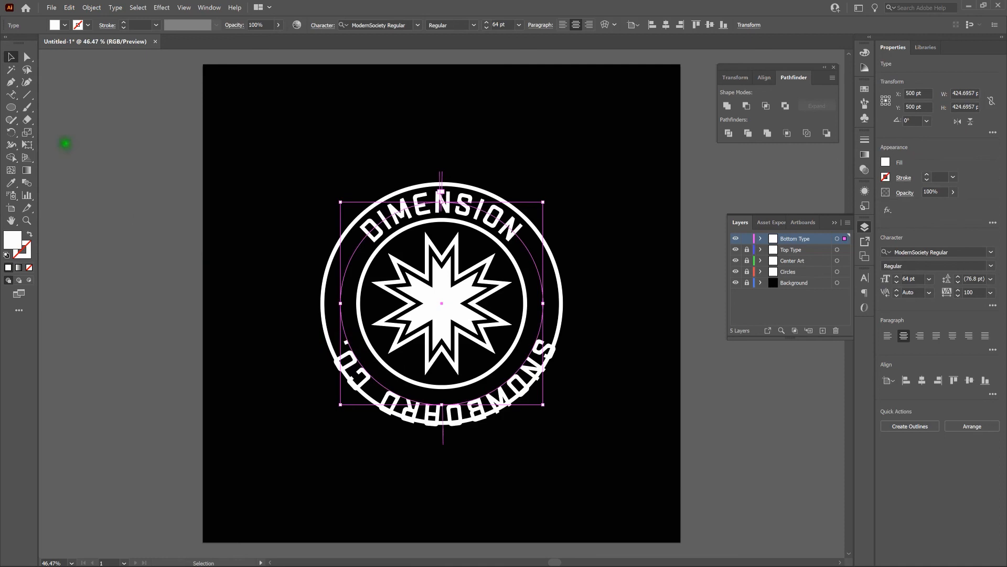
{"action": "left_click", "coordinate": [14, 97]}
{"action": "double_click", "coordinate": [16, 99]}
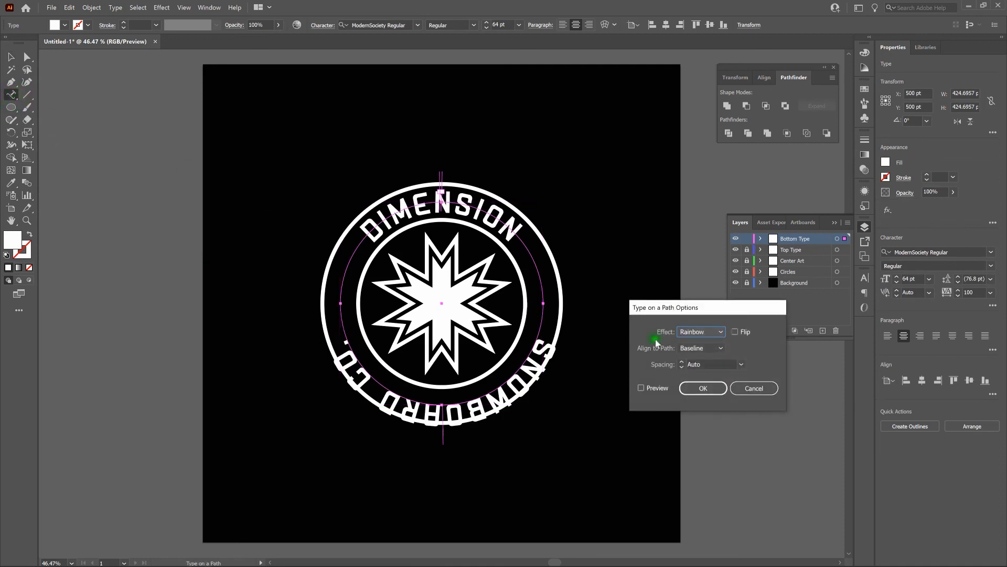
{"action": "left_click", "coordinate": [734, 333]}
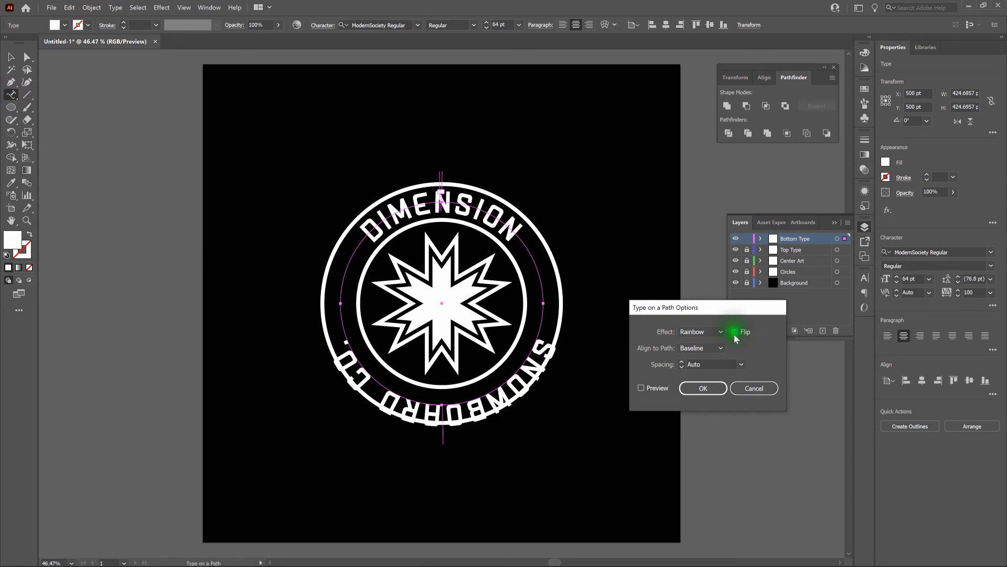
{"action": "left_click", "coordinate": [641, 389]}
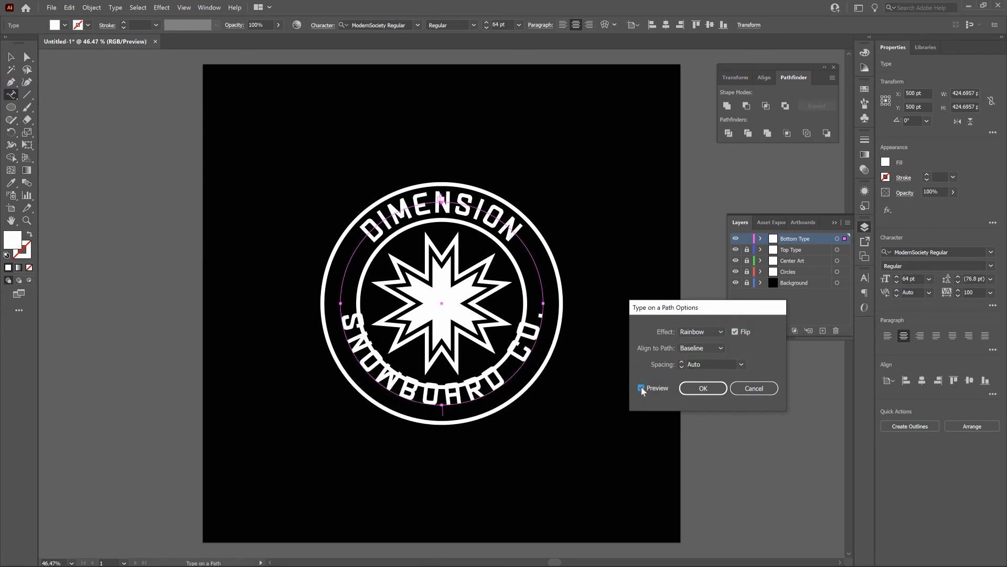
{"action": "left_click", "coordinate": [704, 348]}
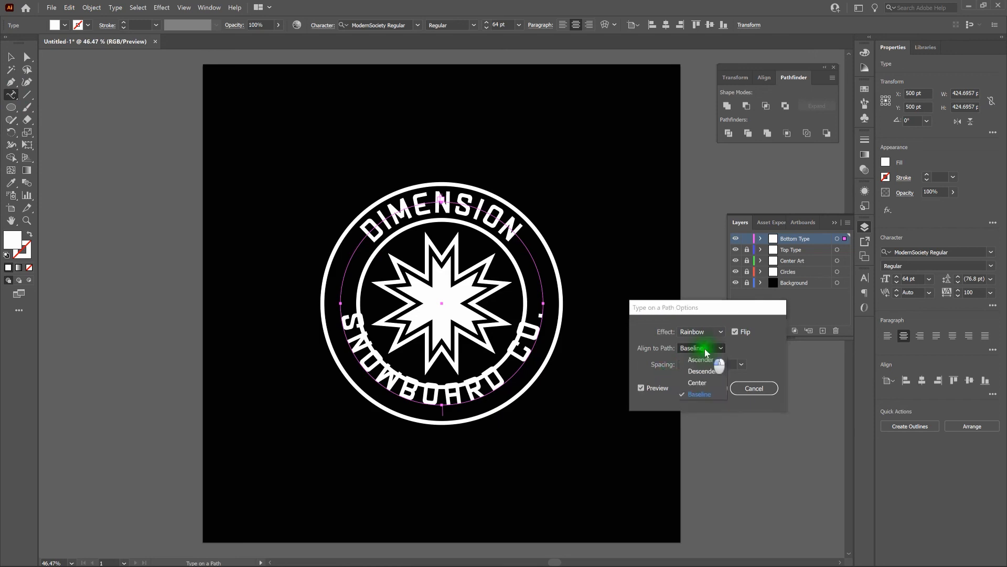
{"action": "left_click", "coordinate": [706, 382]}
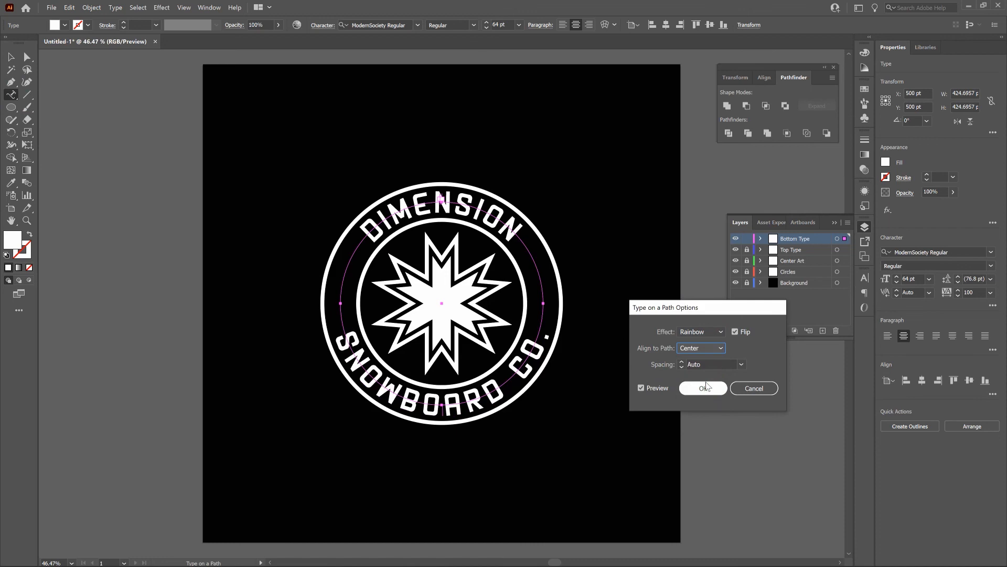
{"action": "left_click", "coordinate": [704, 391]}
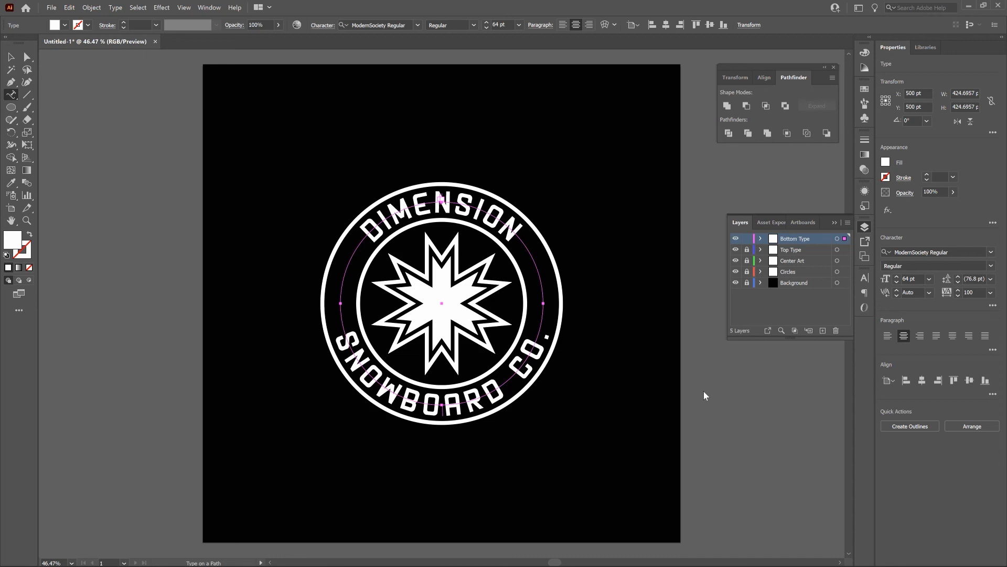
Set the font size of the whole SNOWBOARD CO. text to 42 pt and deselect it.
{"action": "left_click", "coordinate": [420, 402]}
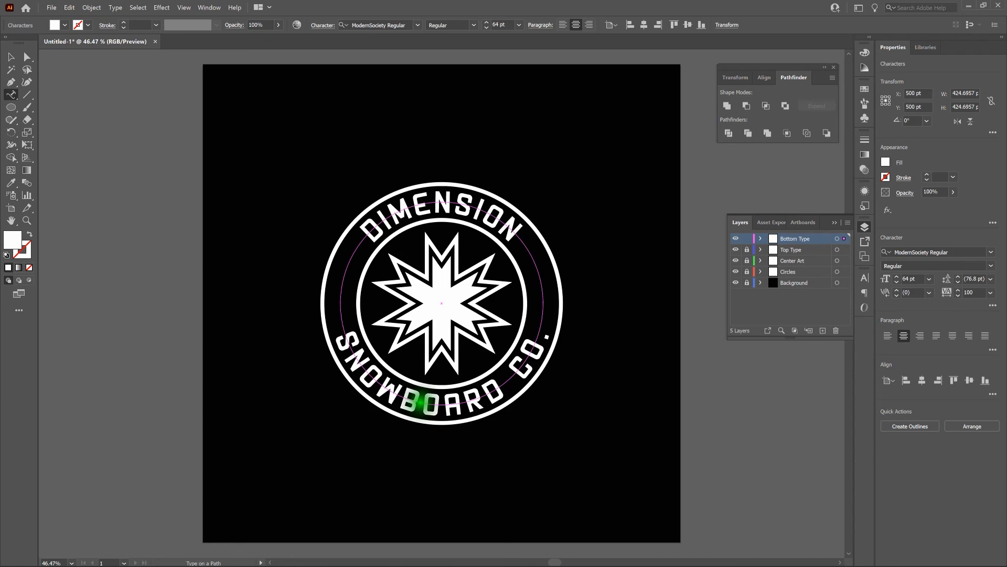
{"action": "key", "text": "ctrl+a"}
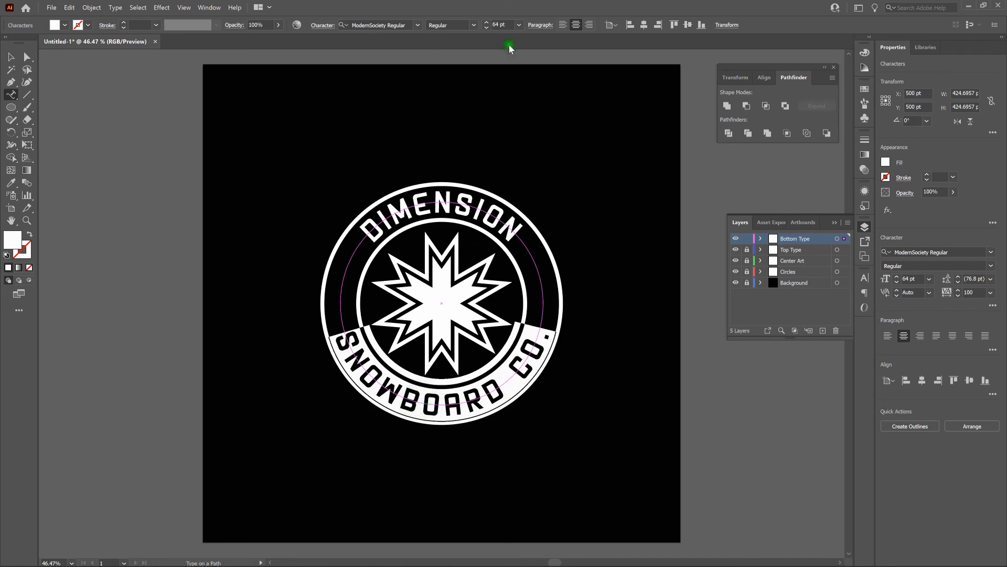
{"action": "left_click", "coordinate": [501, 25]}
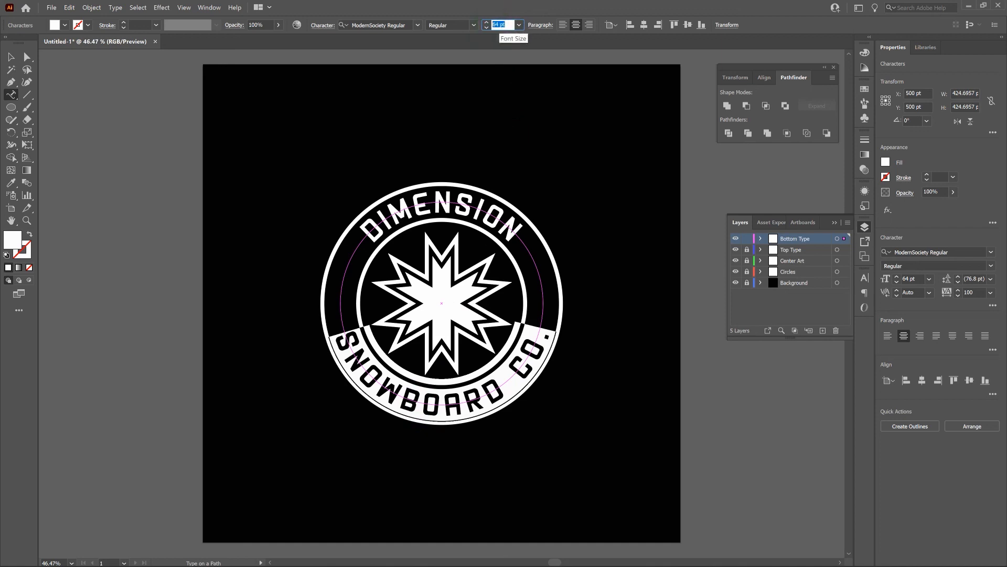
{"action": "type", "text": "42"}
{"action": "key", "text": "Return"}
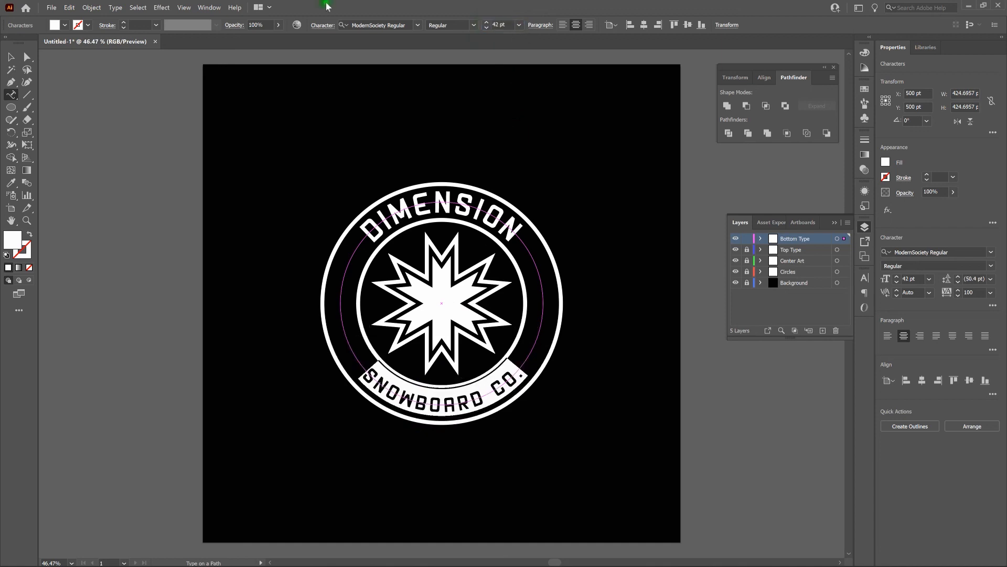
{"action": "key", "text": "v"}
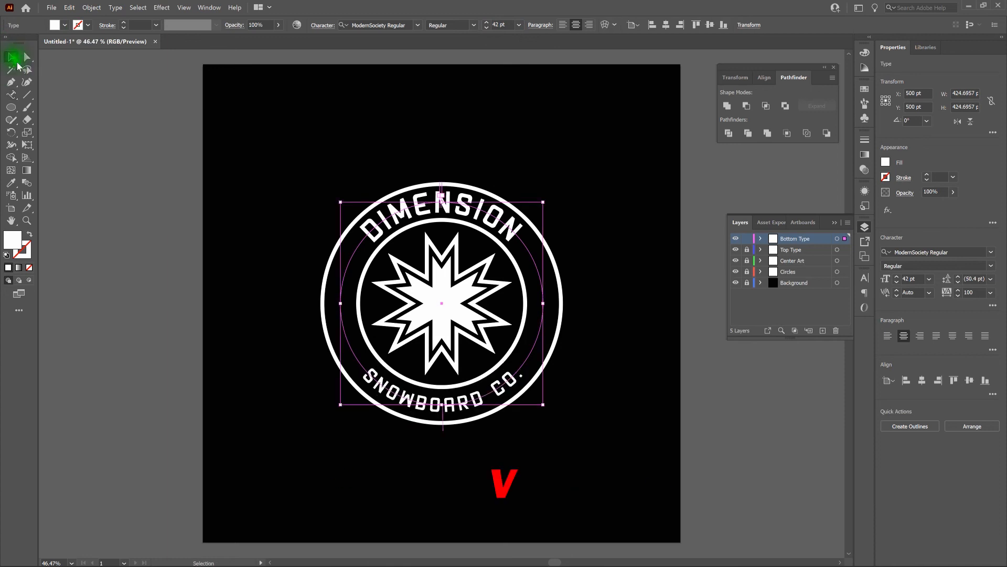
{"action": "left_click", "coordinate": [92, 142]}
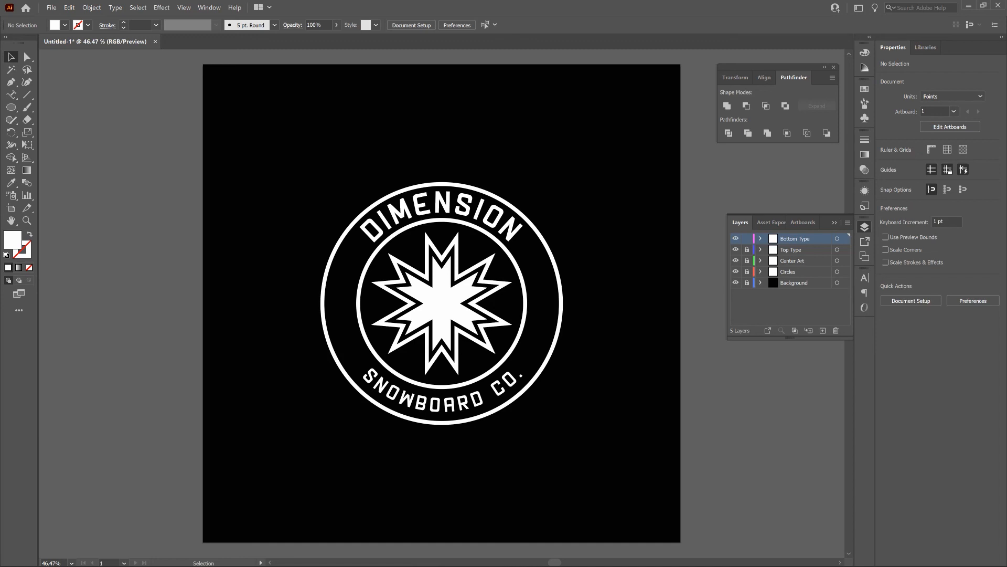
Lock the Bottom Type layer and unlock the Top Type layer.
{"action": "key", "text": "t"}
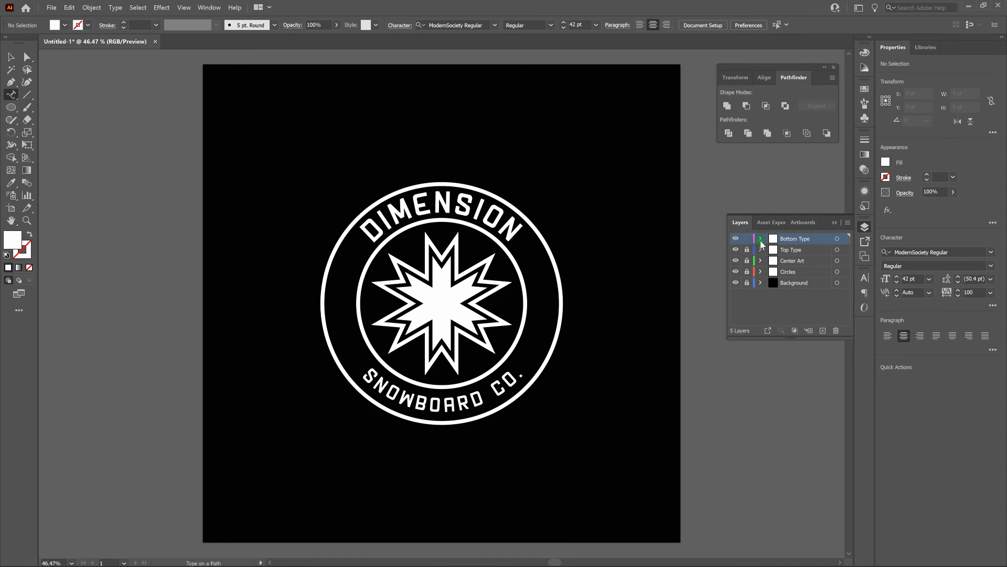
{"action": "left_click", "coordinate": [748, 239]}
{"action": "left_click", "coordinate": [747, 249]}
Set the DIMENSION text's font size to 64 pt and deselect it.
{"action": "left_click", "coordinate": [12, 57]}
{"action": "left_click", "coordinate": [375, 229]}
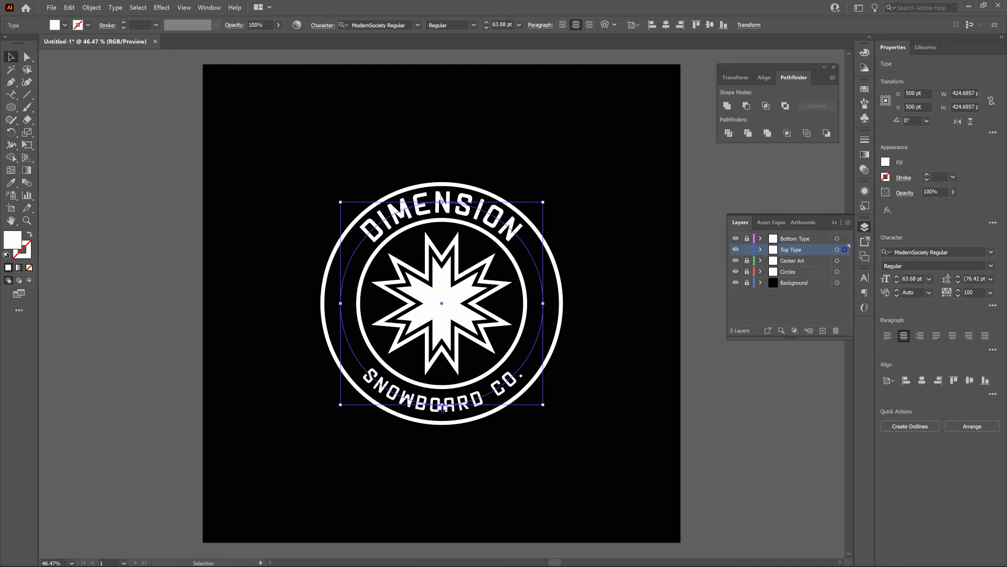
{"action": "left_click", "coordinate": [10, 95]}
{"action": "left_click", "coordinate": [450, 202]}
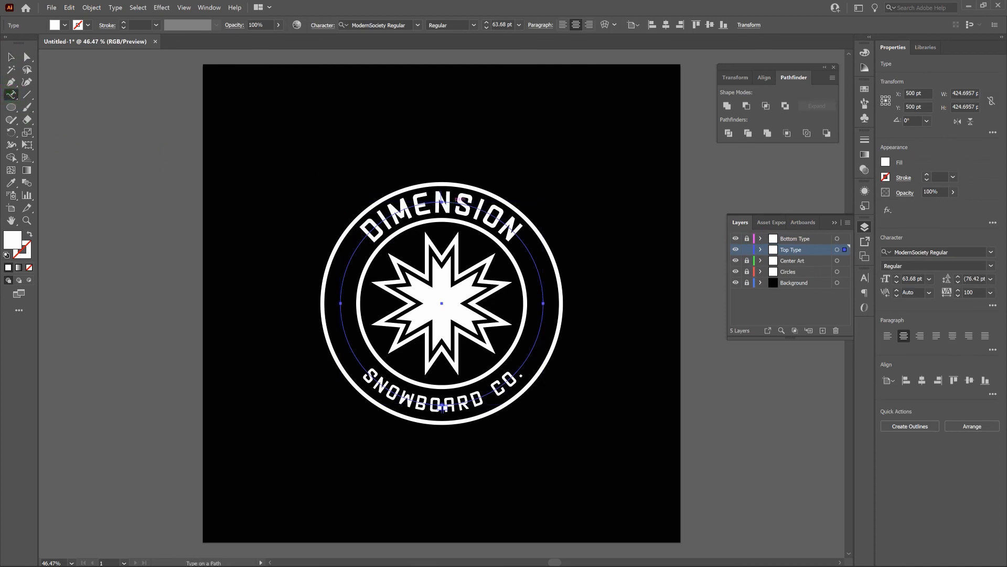
{"action": "double_click", "coordinate": [454, 205]}
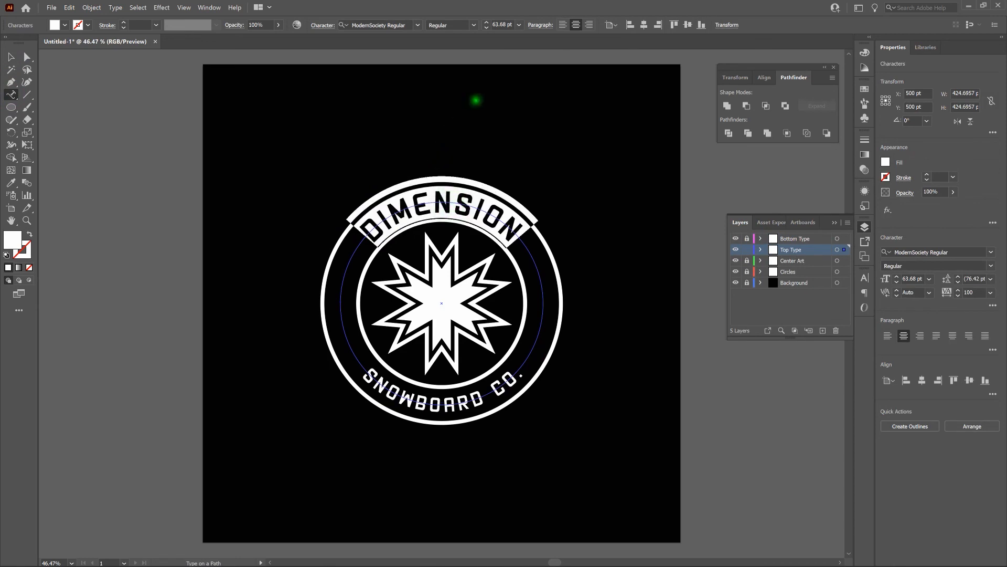
{"action": "double_click", "coordinate": [501, 24]}
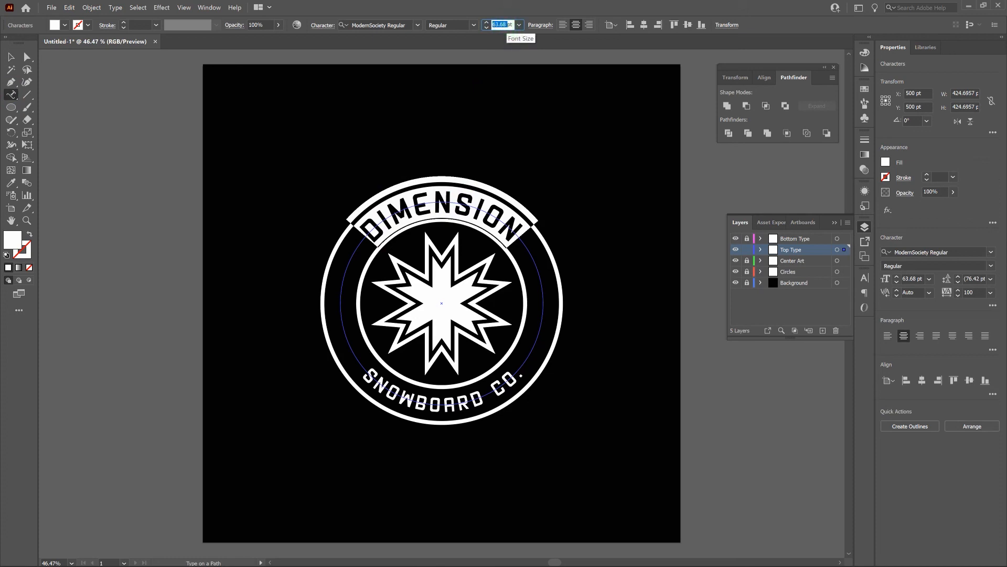
{"action": "type", "text": "64 pt"}
{"action": "key", "text": "Return"}
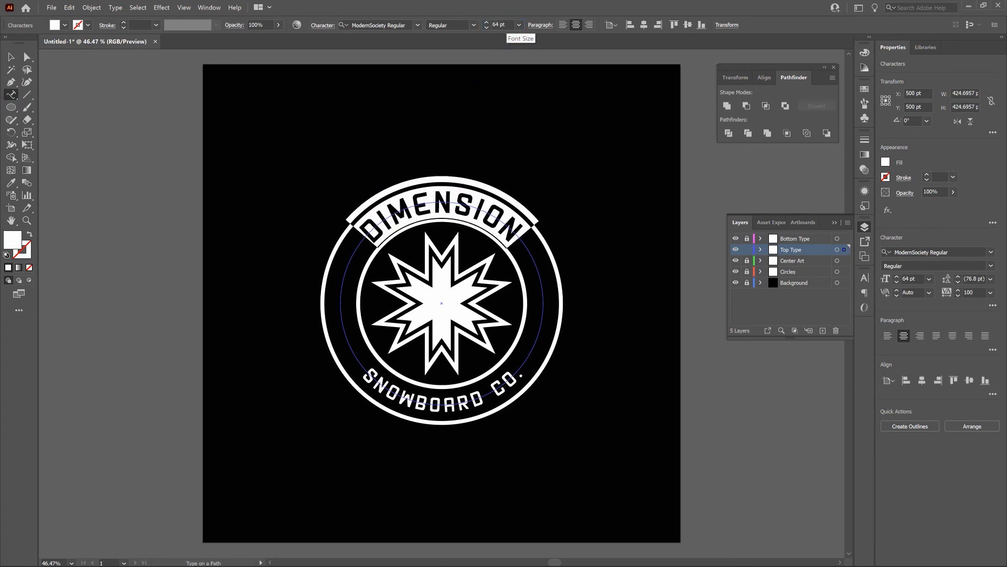
{"action": "left_click", "coordinate": [14, 60]}
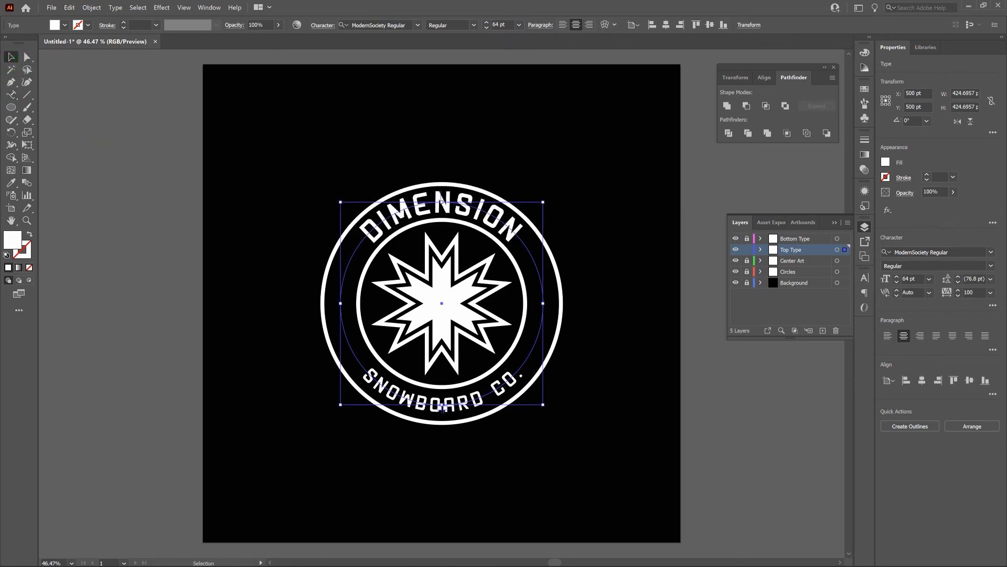
{"action": "left_click", "coordinate": [120, 159]}
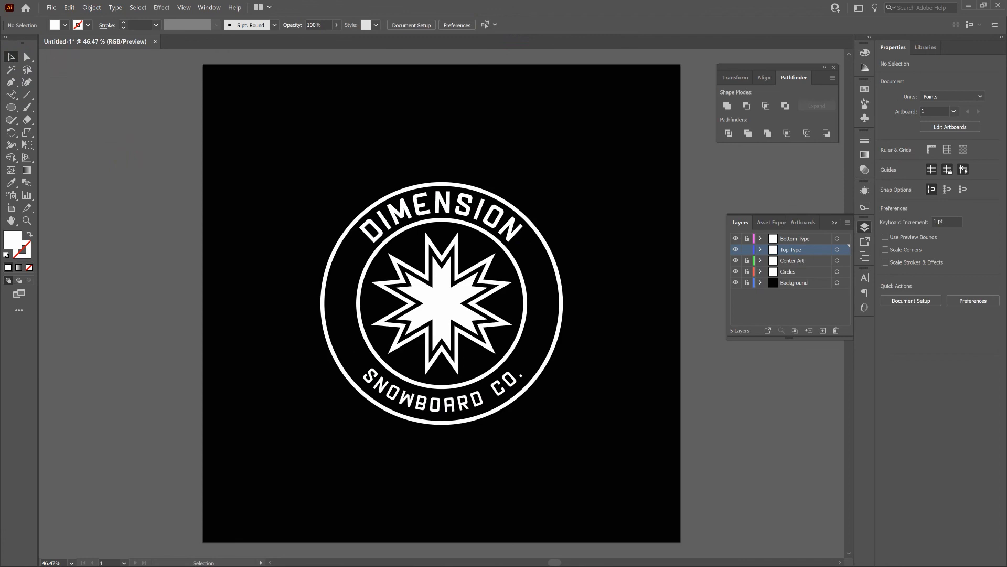